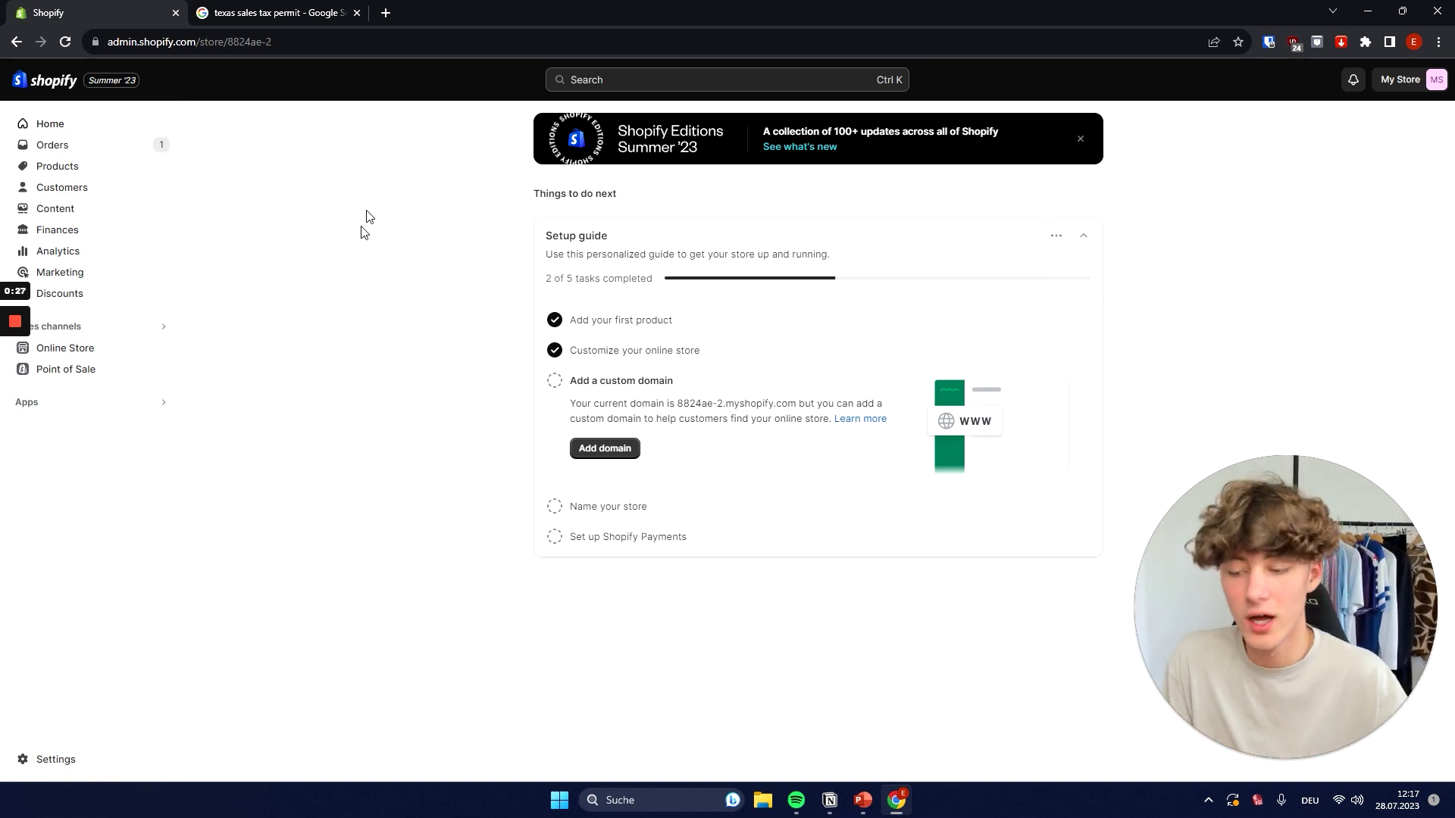
# Open Settings from the bottom of the Shopify admin sidebar to reach Store details
pyautogui.click(55, 754)
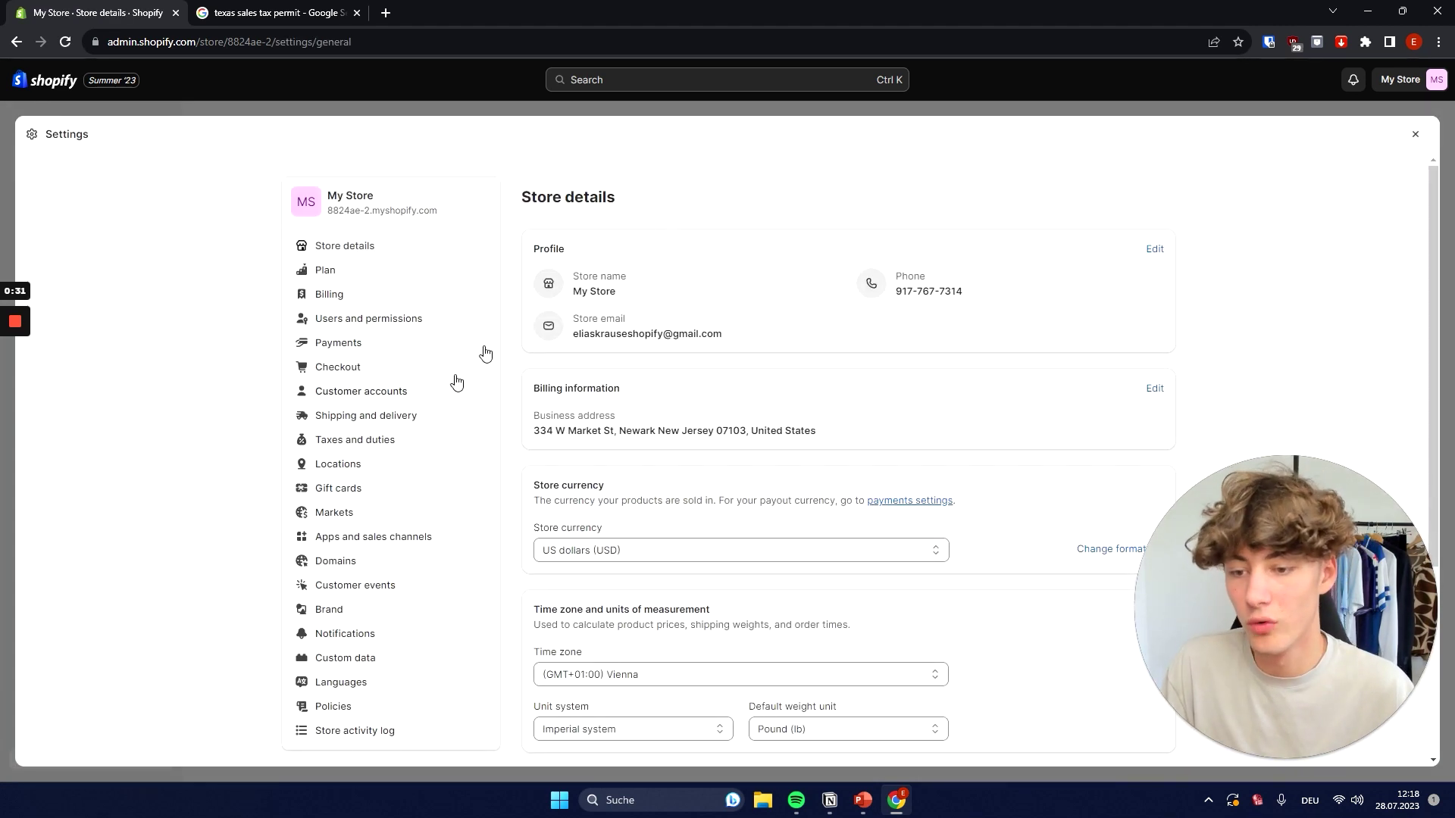
# Open Taxes and duties and expand the full countries/regions list to reveal United States
pyautogui.scroll(-1, 425, 364)
pyautogui.click(374, 367)
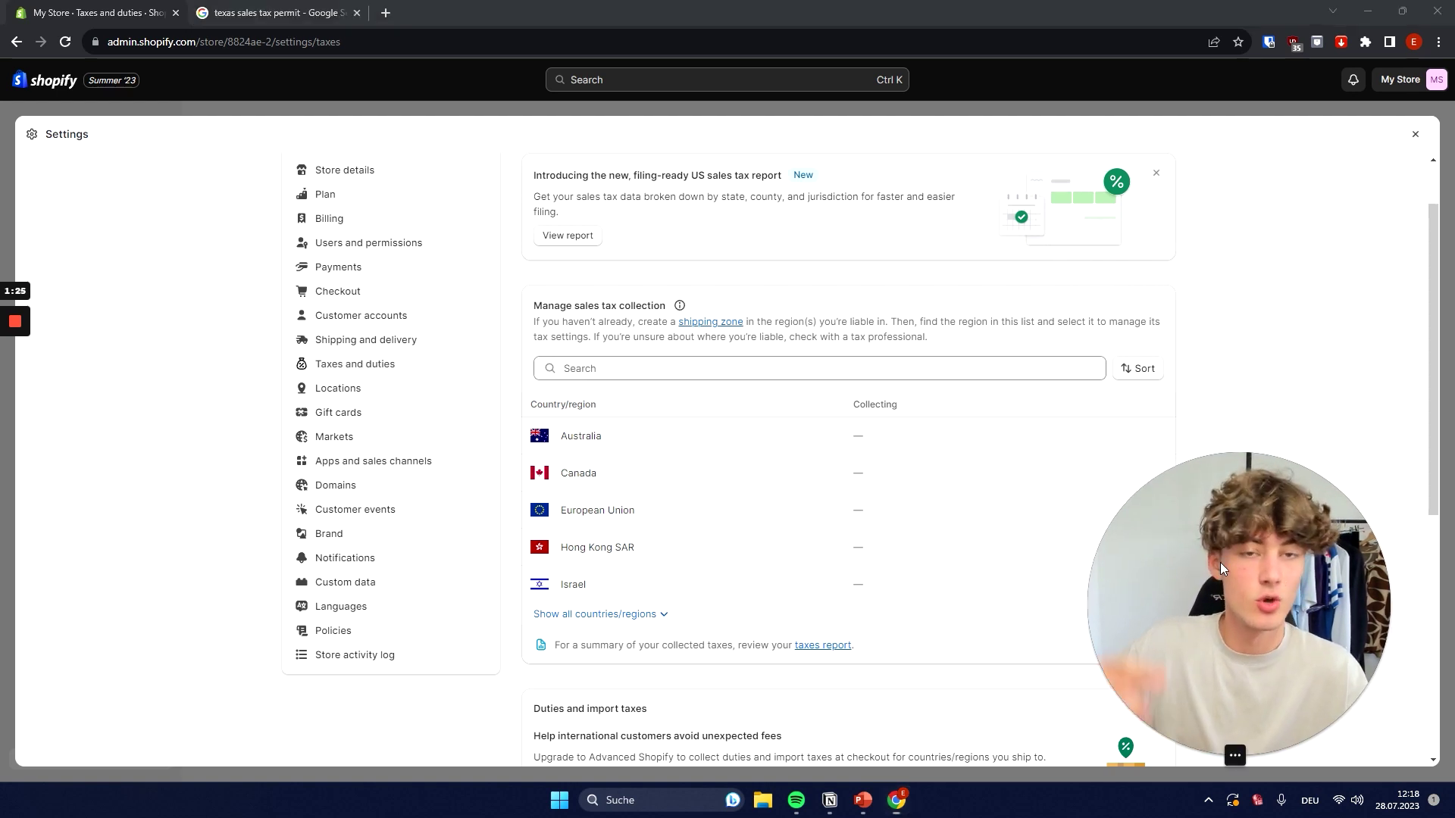
pyautogui.moveTo(1220, 562); pyautogui.dragTo(1347, 581)
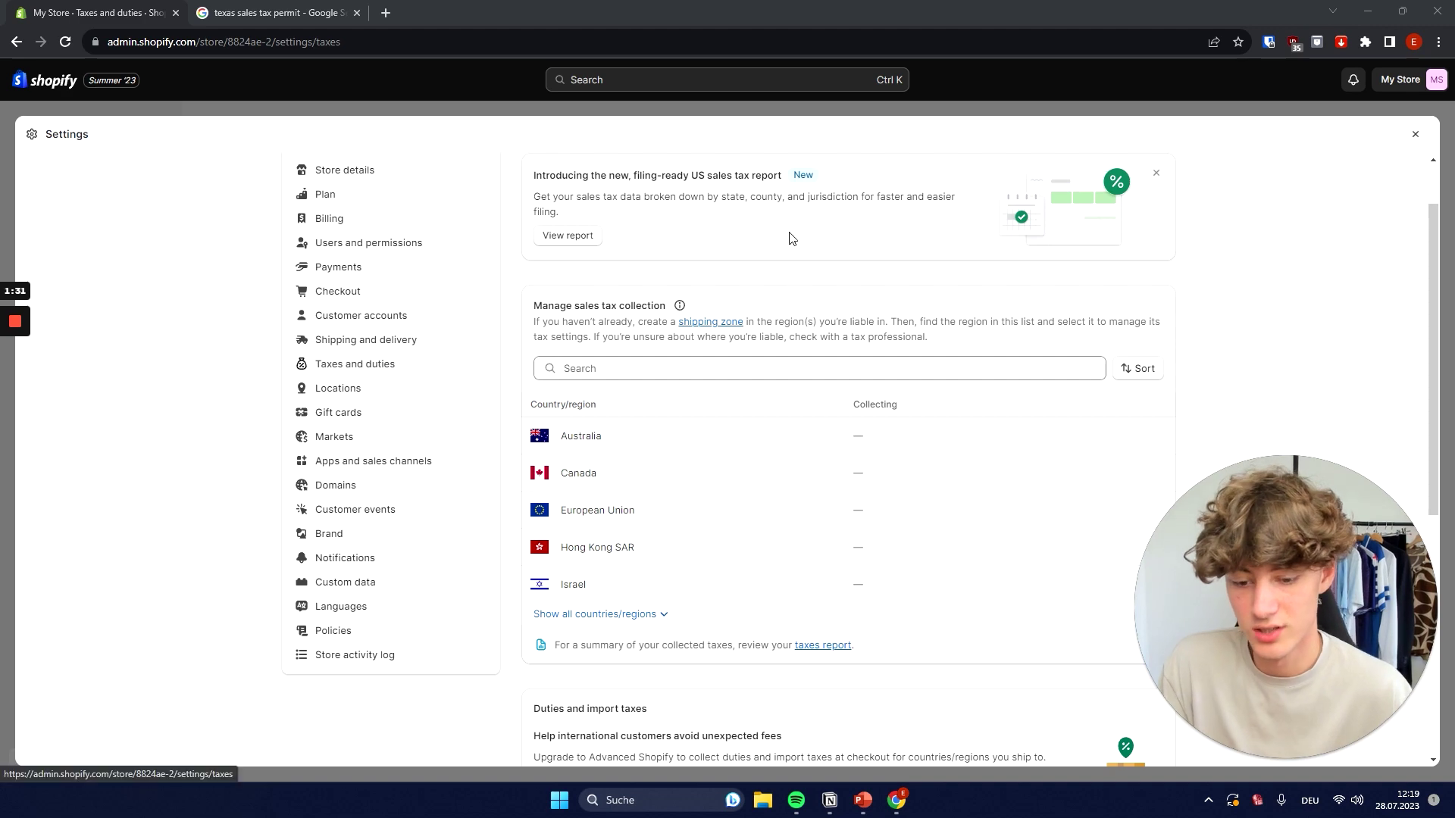
pyautogui.scroll(-3, 784, 367)
pyautogui.scroll(1, 784, 367)
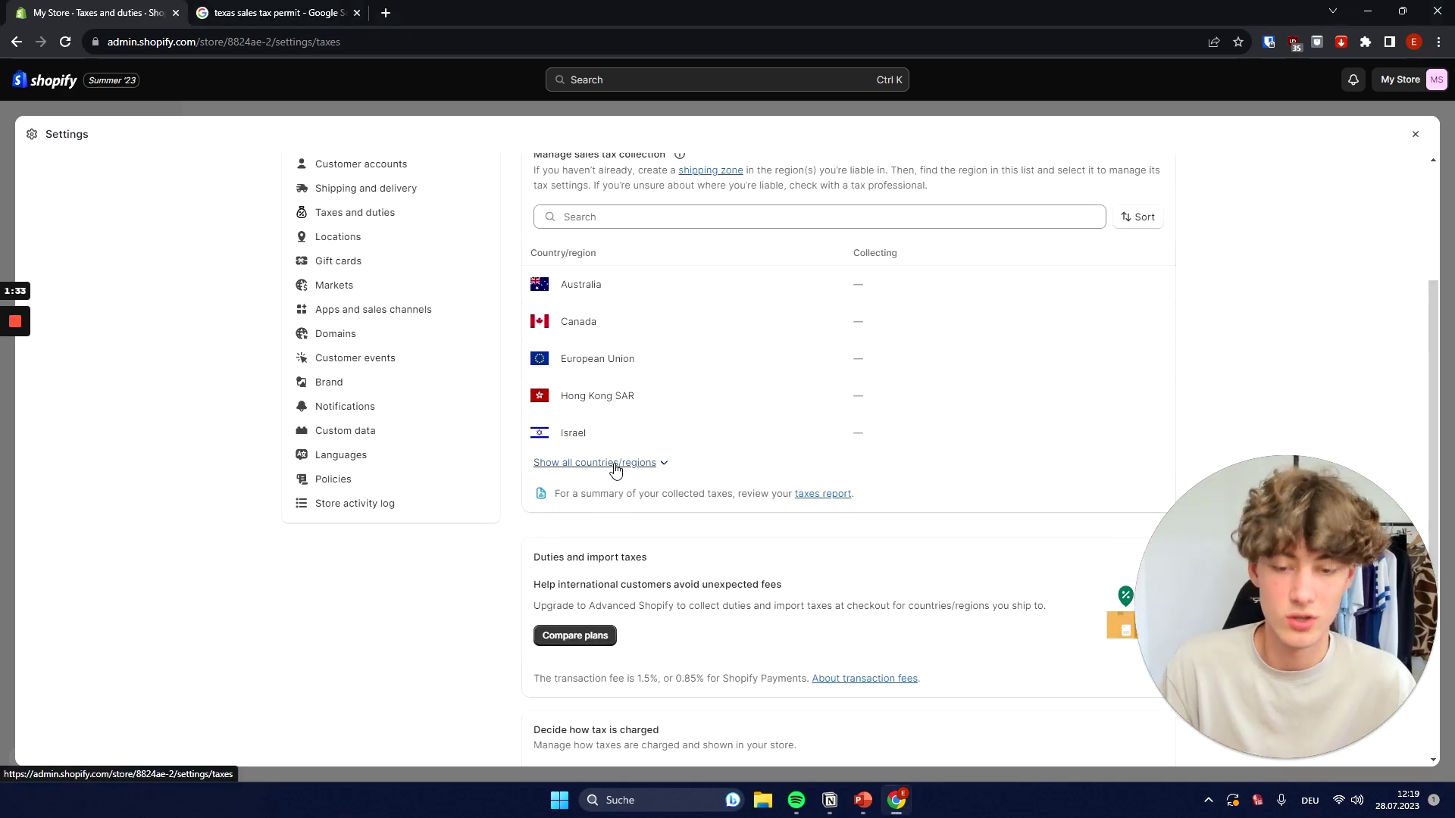
pyautogui.click(606, 464)
pyautogui.scroll(-6, 653, 312)
pyautogui.scroll(7, 618, 348)
pyautogui.scroll(-8, 598, 318)
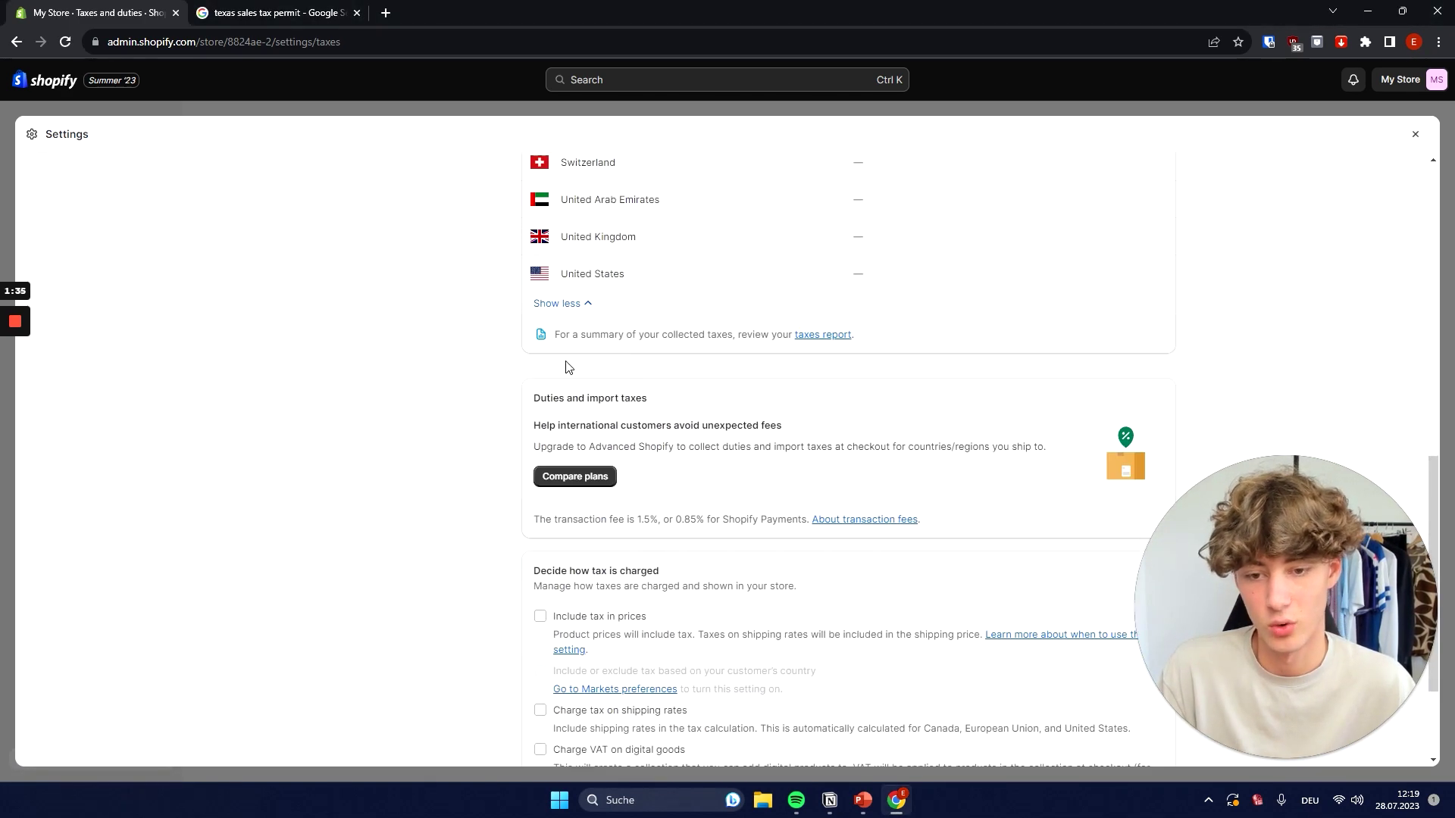
# Open the United States tax settings and note Shopify Tax as the current tax service
pyautogui.click(583, 274)
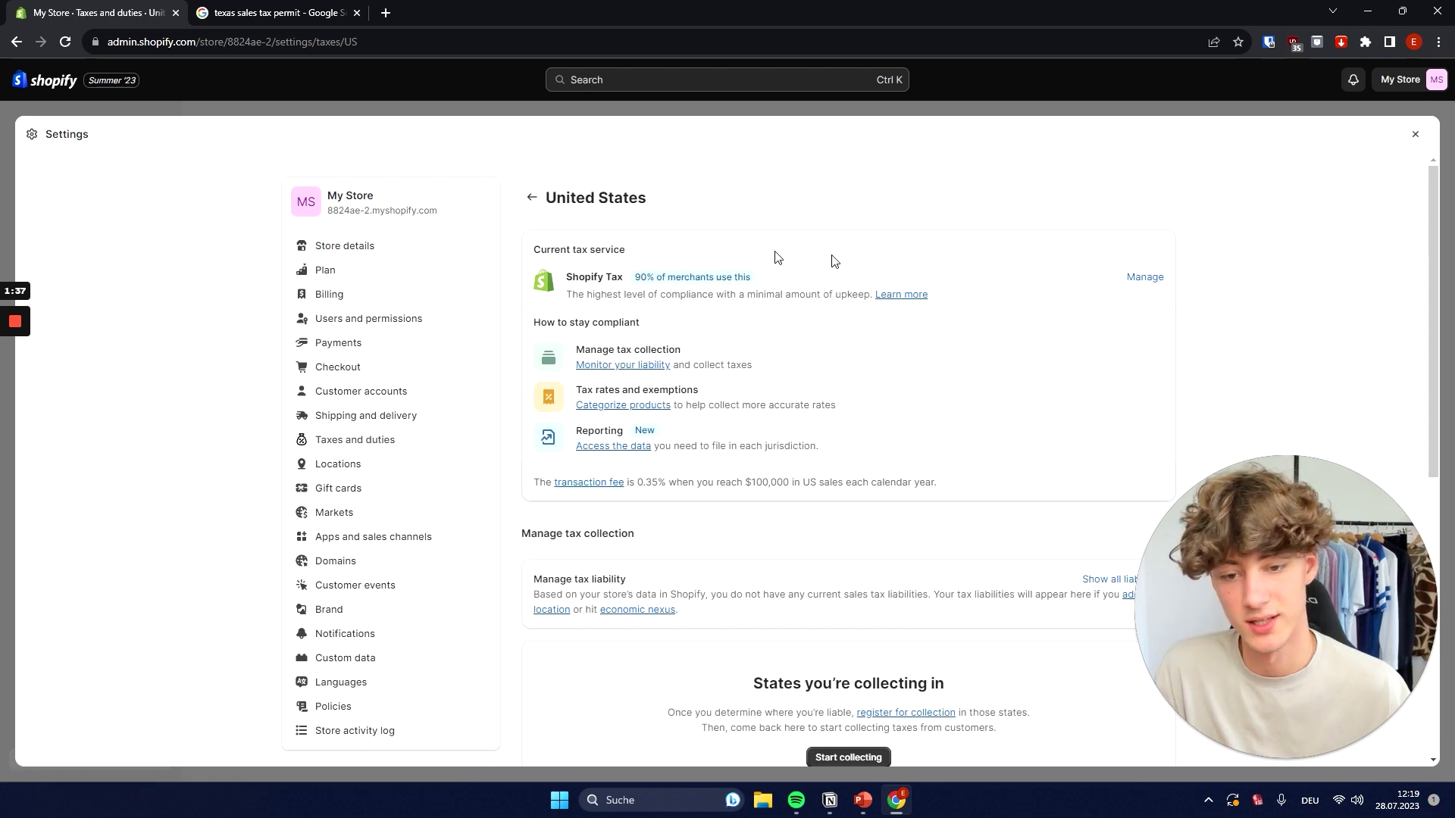
pyautogui.moveTo(533, 249); pyautogui.dragTo(624, 277)
pyautogui.click(610, 234)
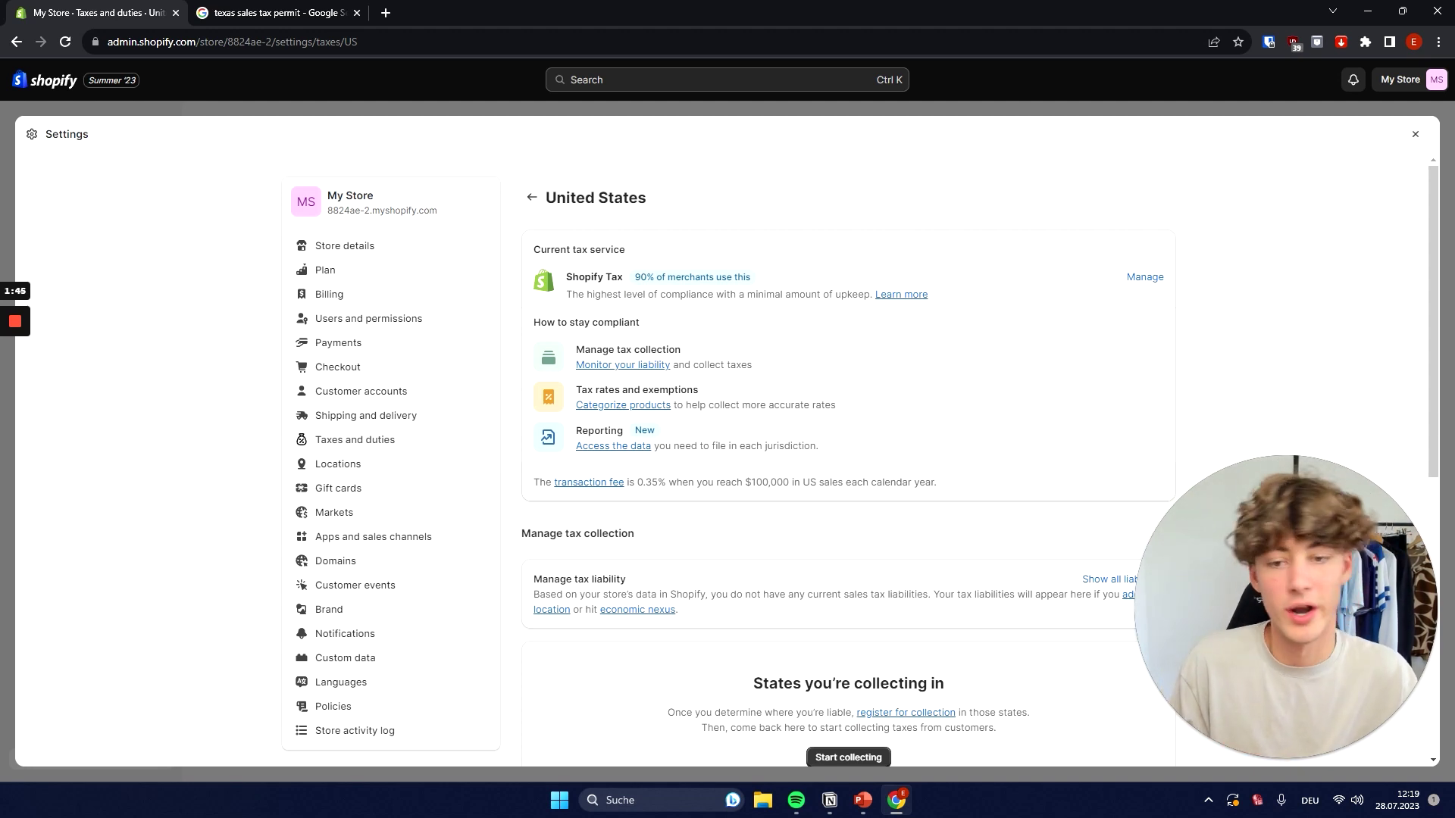
pyautogui.moveTo(567, 281); pyautogui.dragTo(667, 273)
pyautogui.click(716, 251)
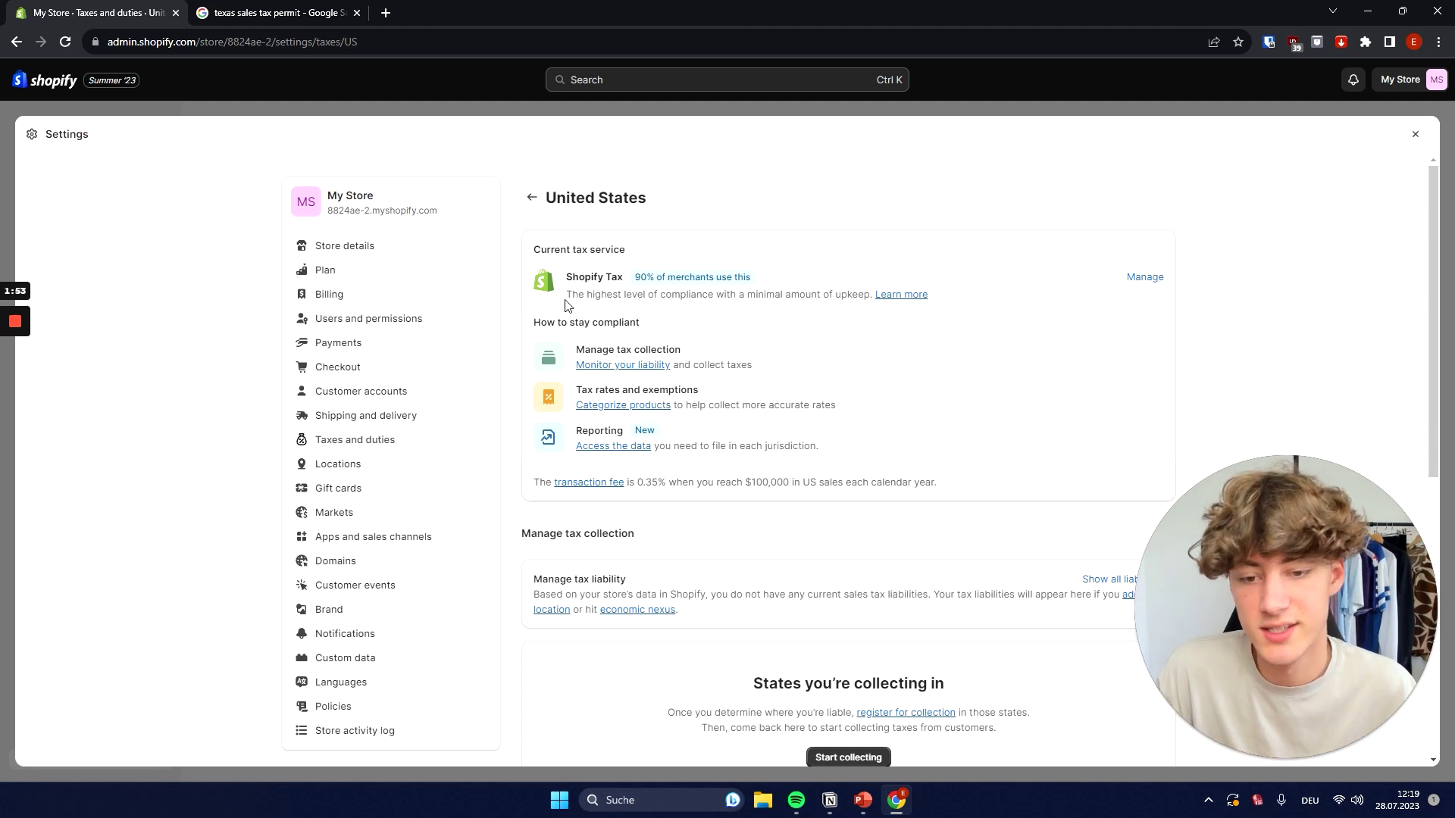
# Review the Shopify Tax description and its 0.35% fee after $100,000 in annual US sales
pyautogui.moveTo(578, 303); pyautogui.dragTo(861, 305)
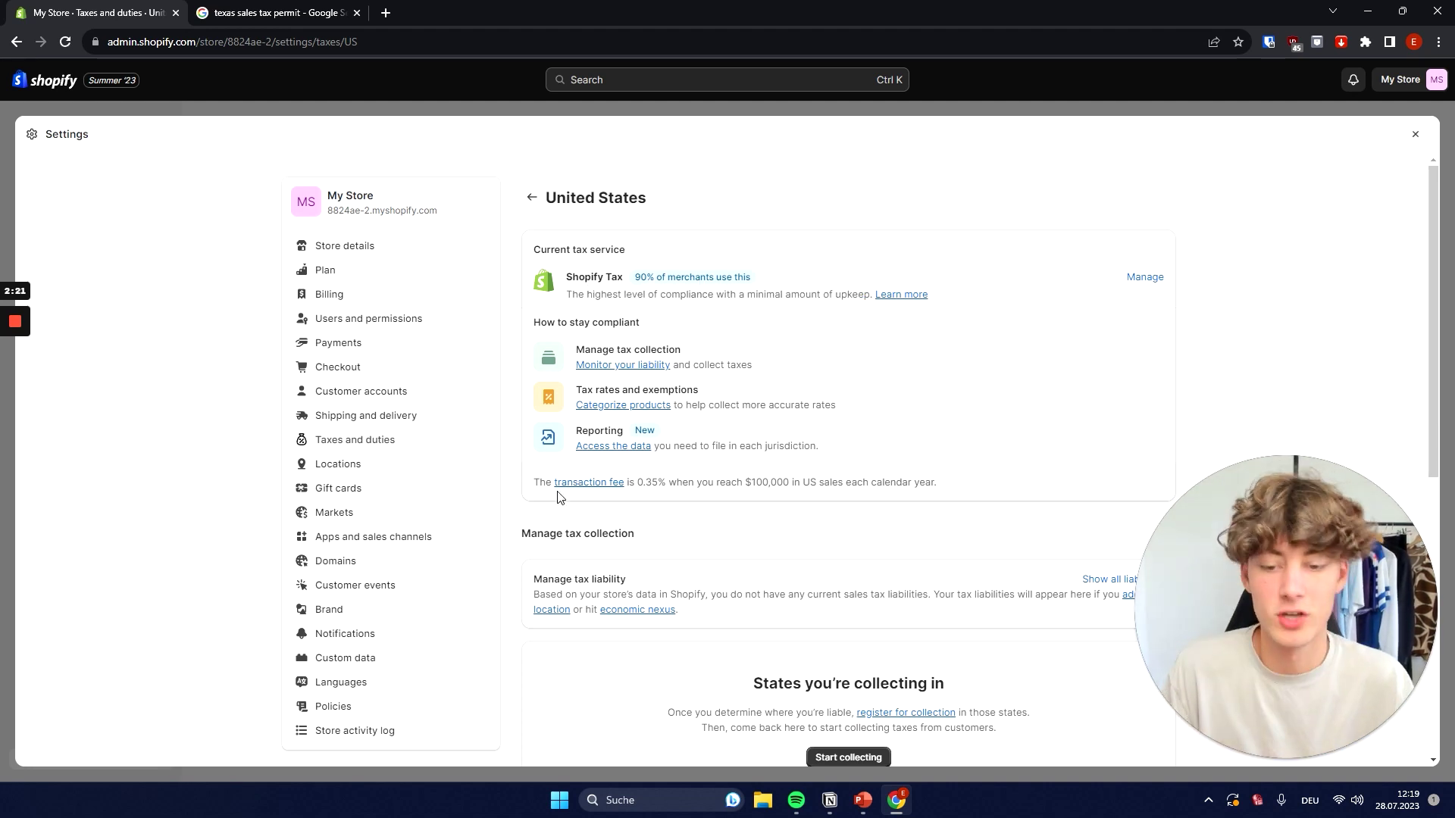
pyautogui.moveTo(529, 491); pyautogui.dragTo(666, 485)
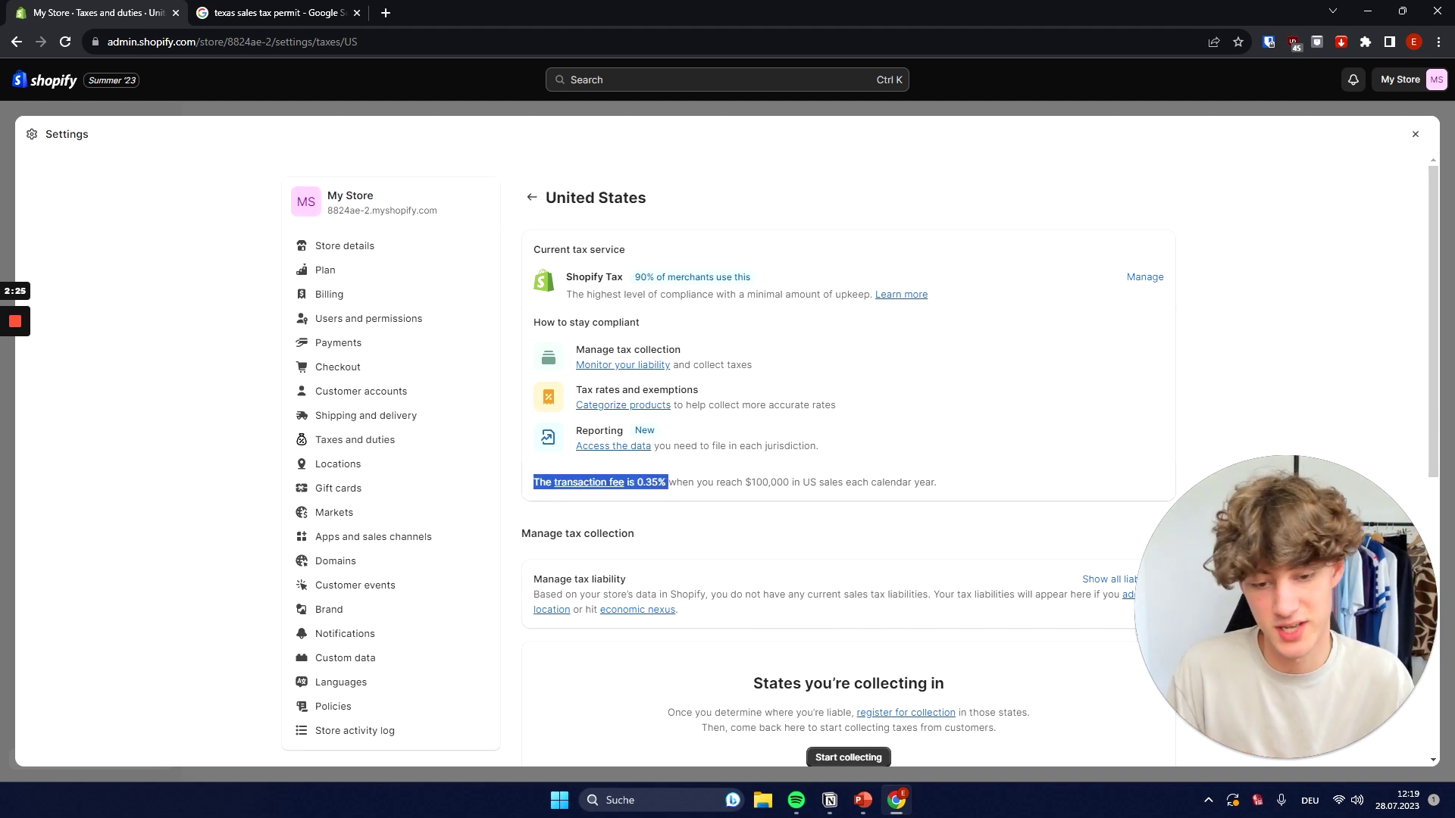
pyautogui.moveTo(667, 484); pyautogui.dragTo(925, 485)
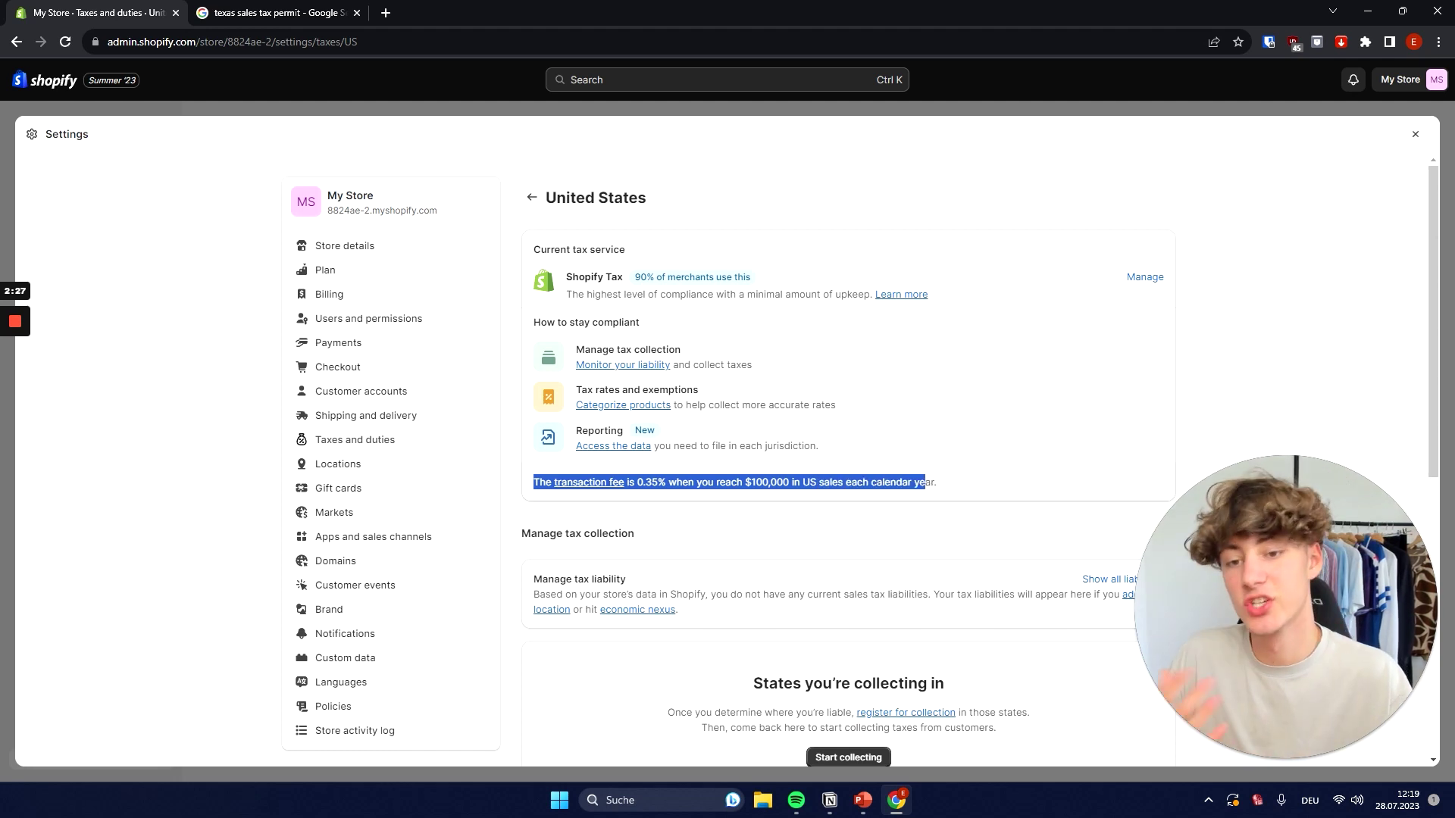
pyautogui.click(946, 493)
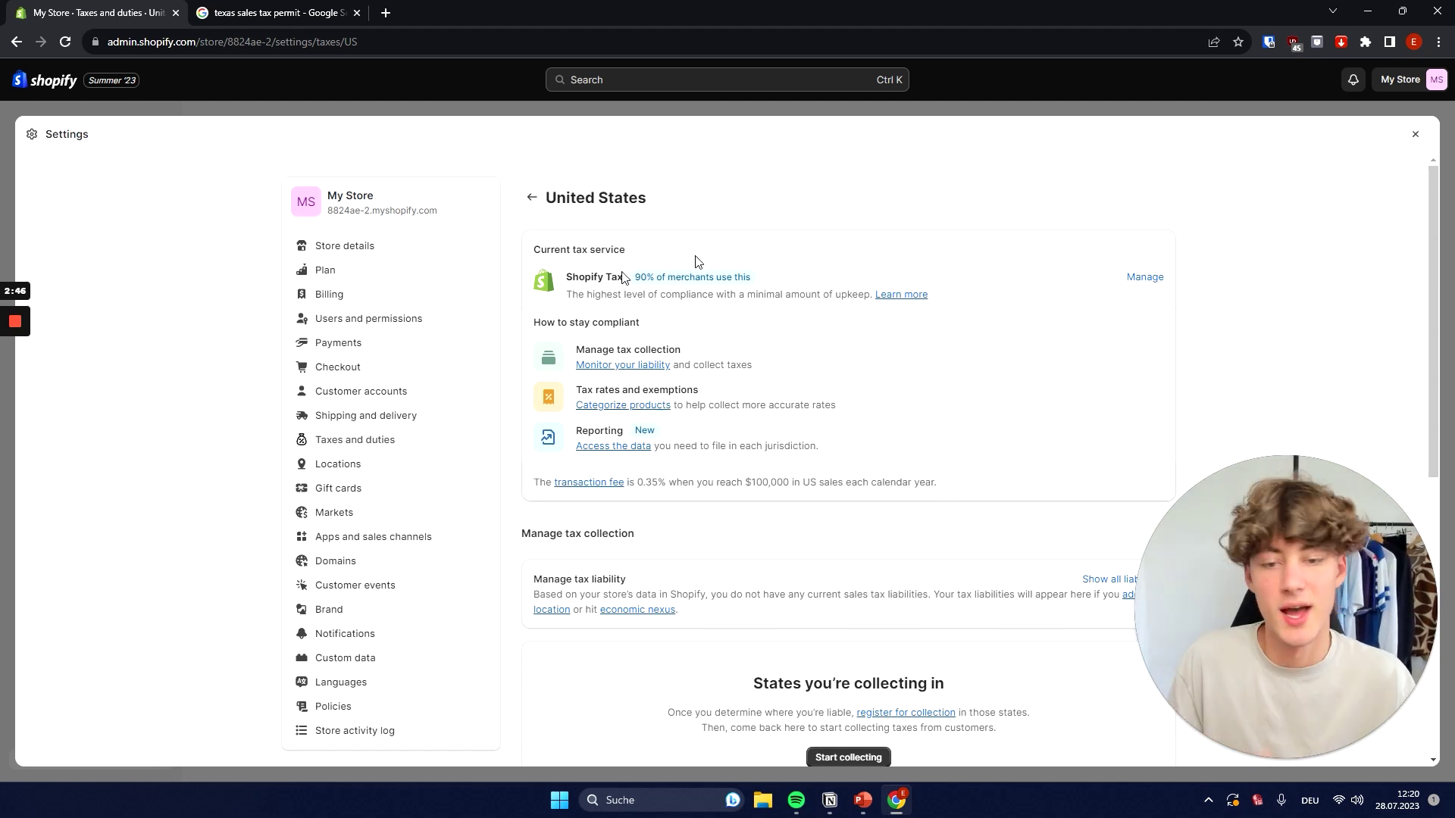
pyautogui.moveTo(565, 278); pyautogui.dragTo(625, 280)
pyautogui.click(609, 302)
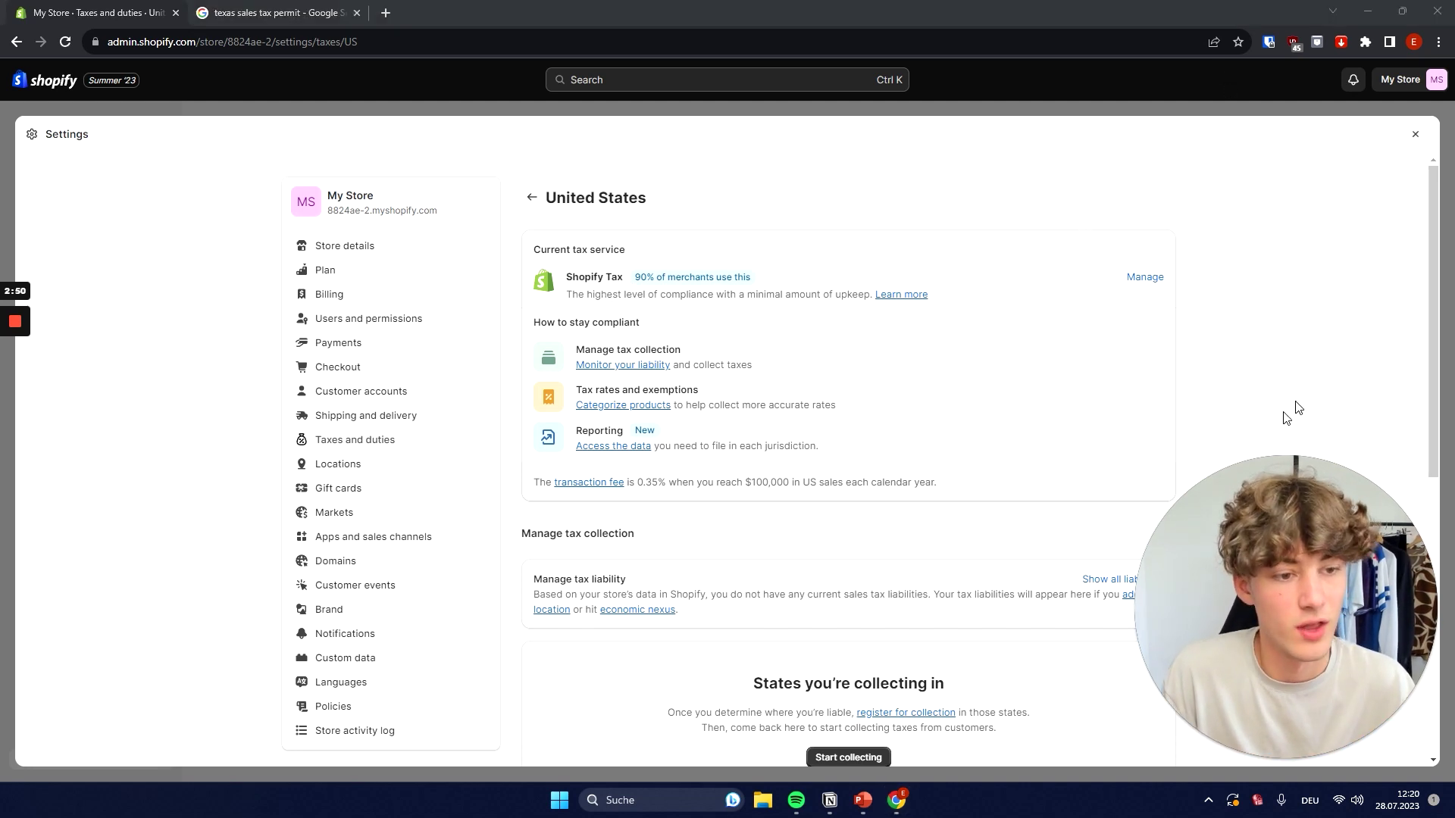
# Open Manage tax service and review the activated Shopify Tax plan and its fees
pyautogui.click(1144, 277)
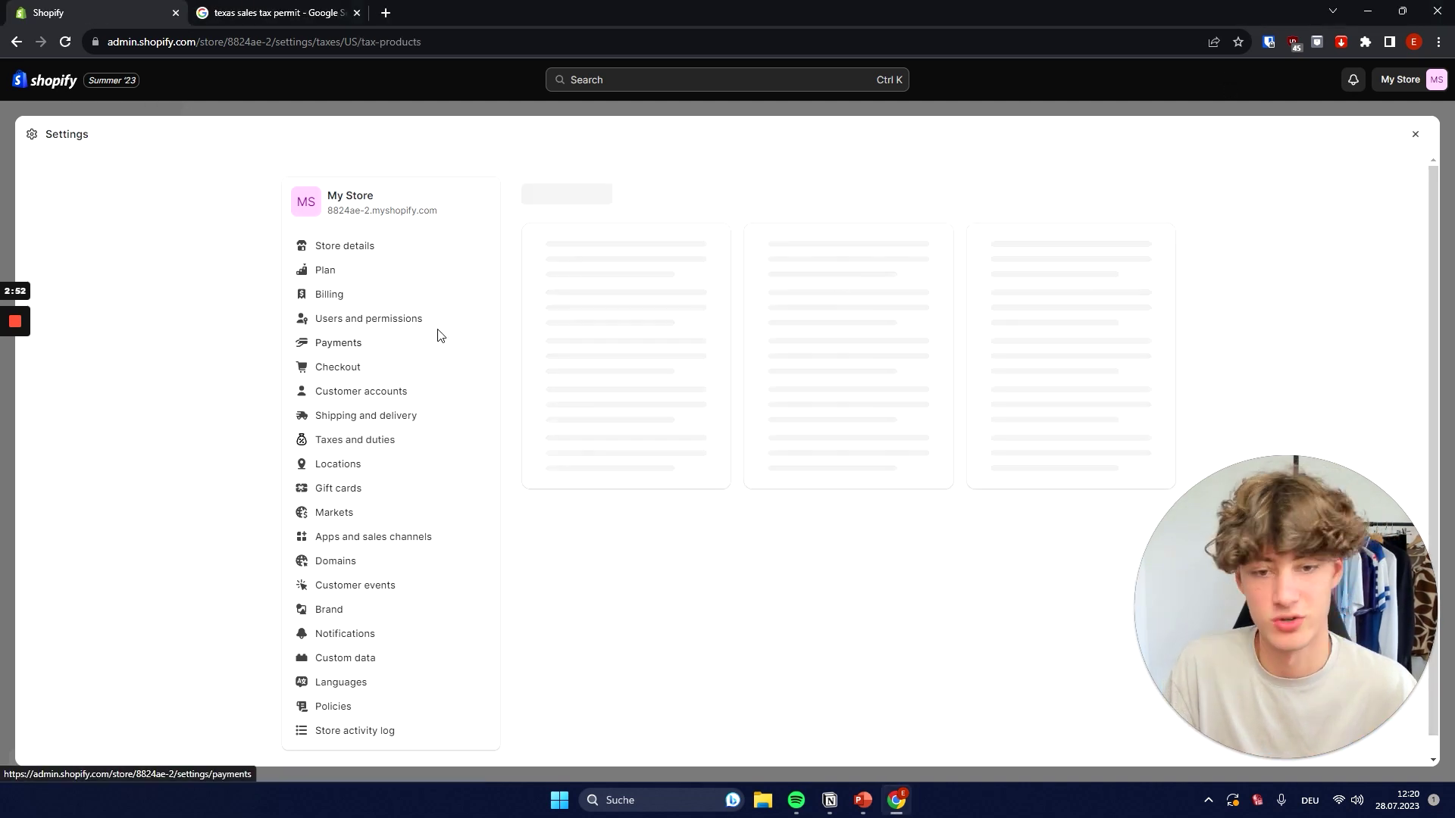
pyautogui.scroll(-1, 665, 345)
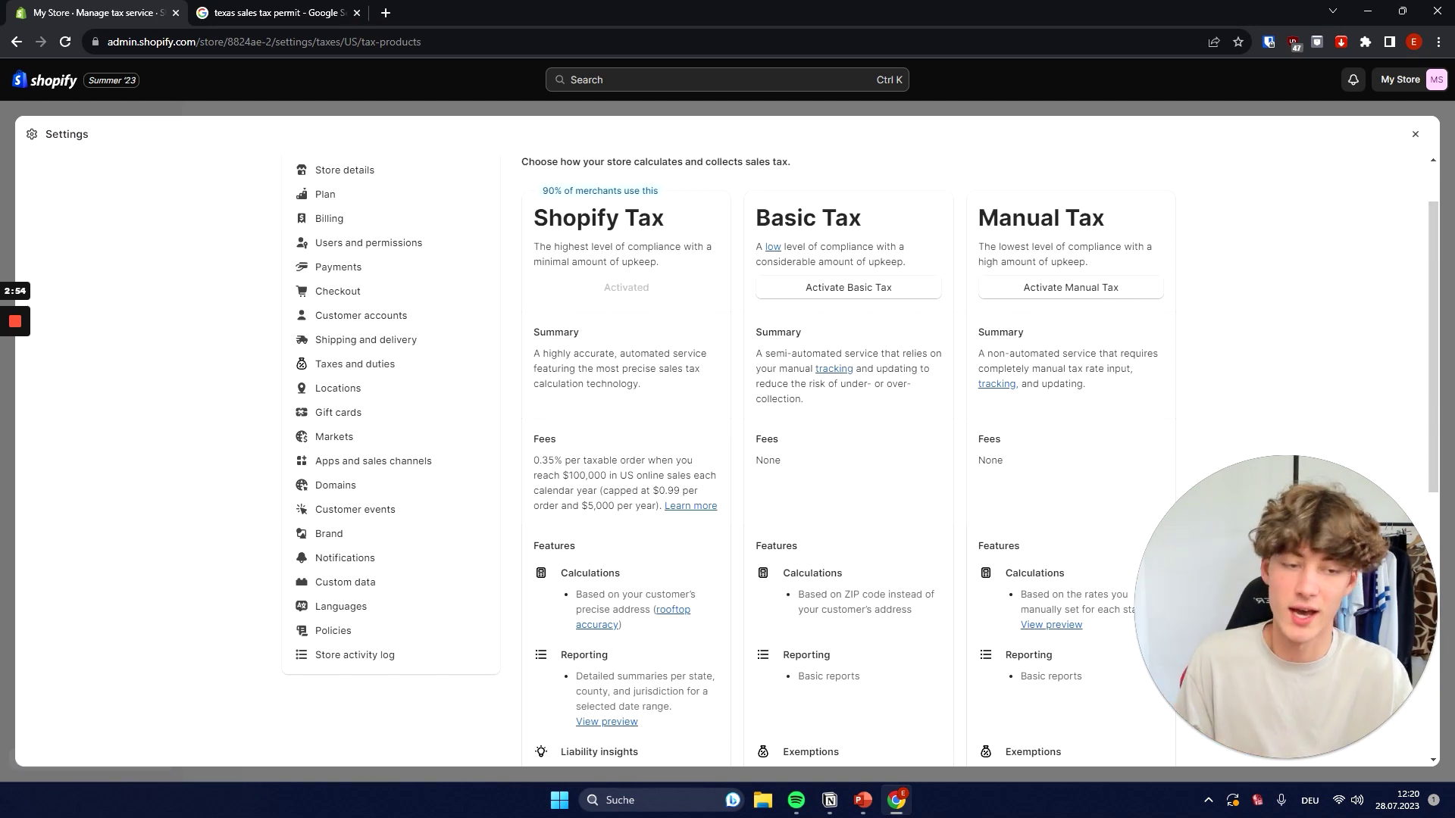
pyautogui.scroll(1, 734, 338)
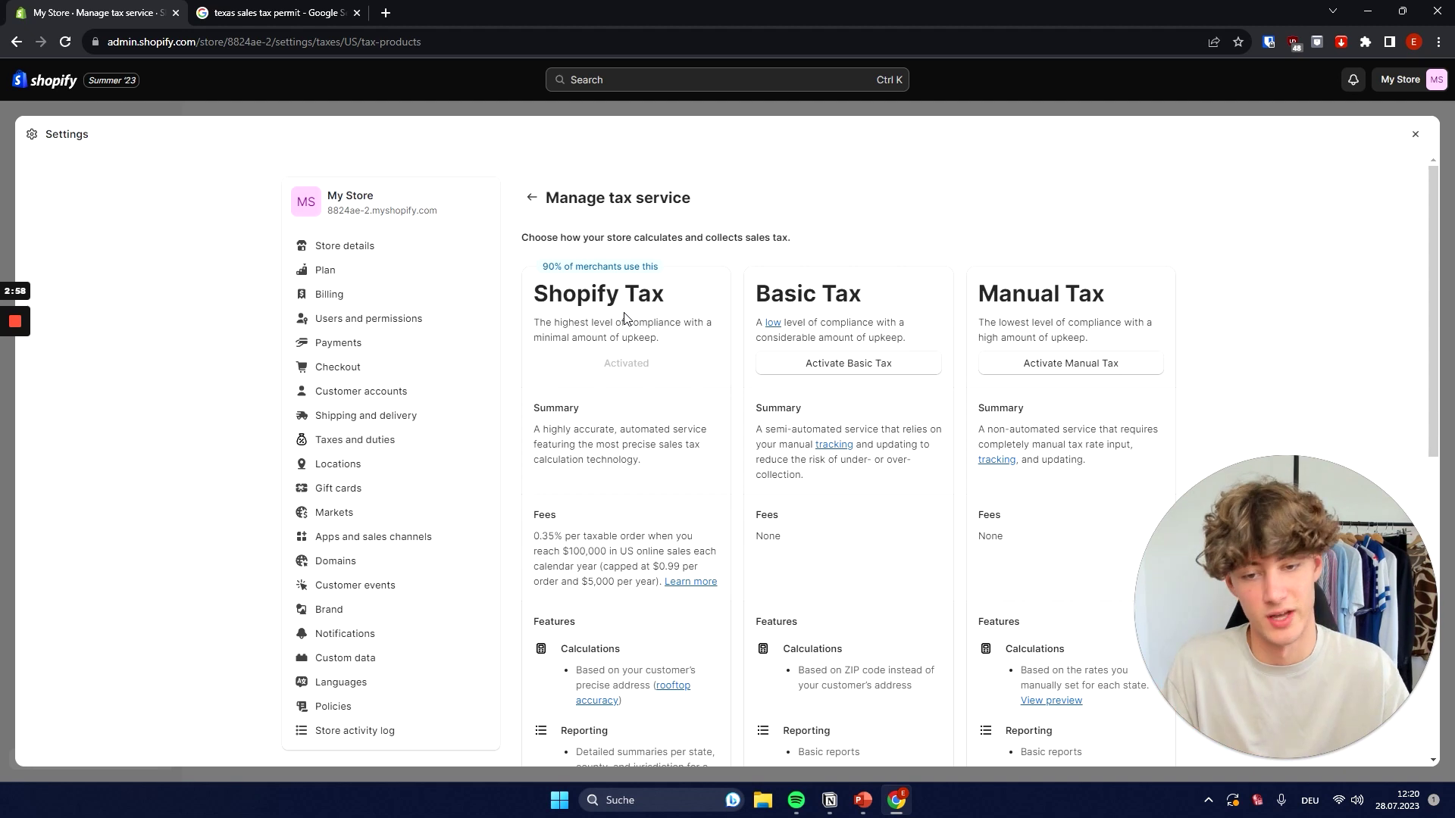
pyautogui.moveTo(533, 322); pyautogui.dragTo(664, 297)
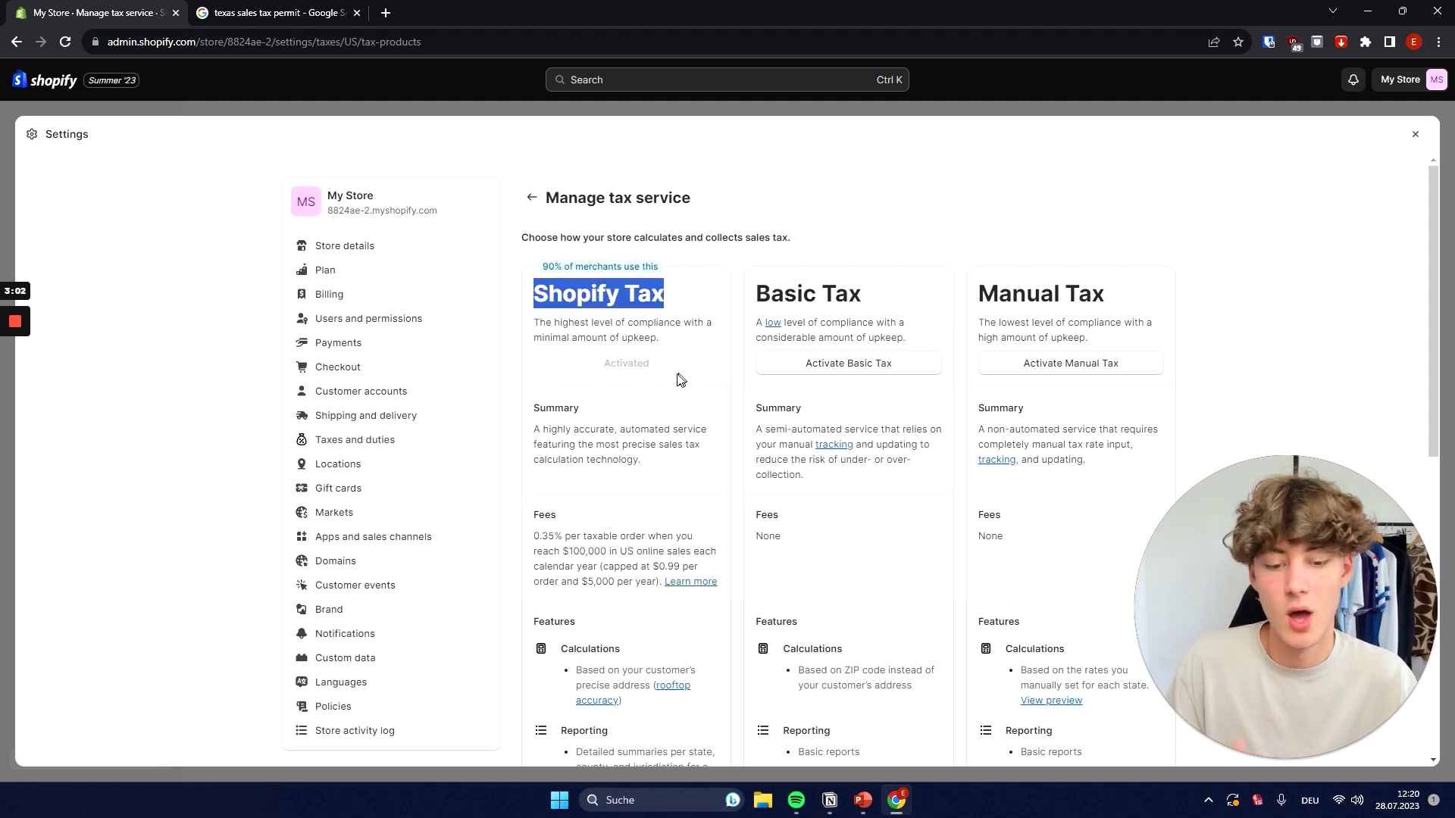
pyautogui.click(620, 409)
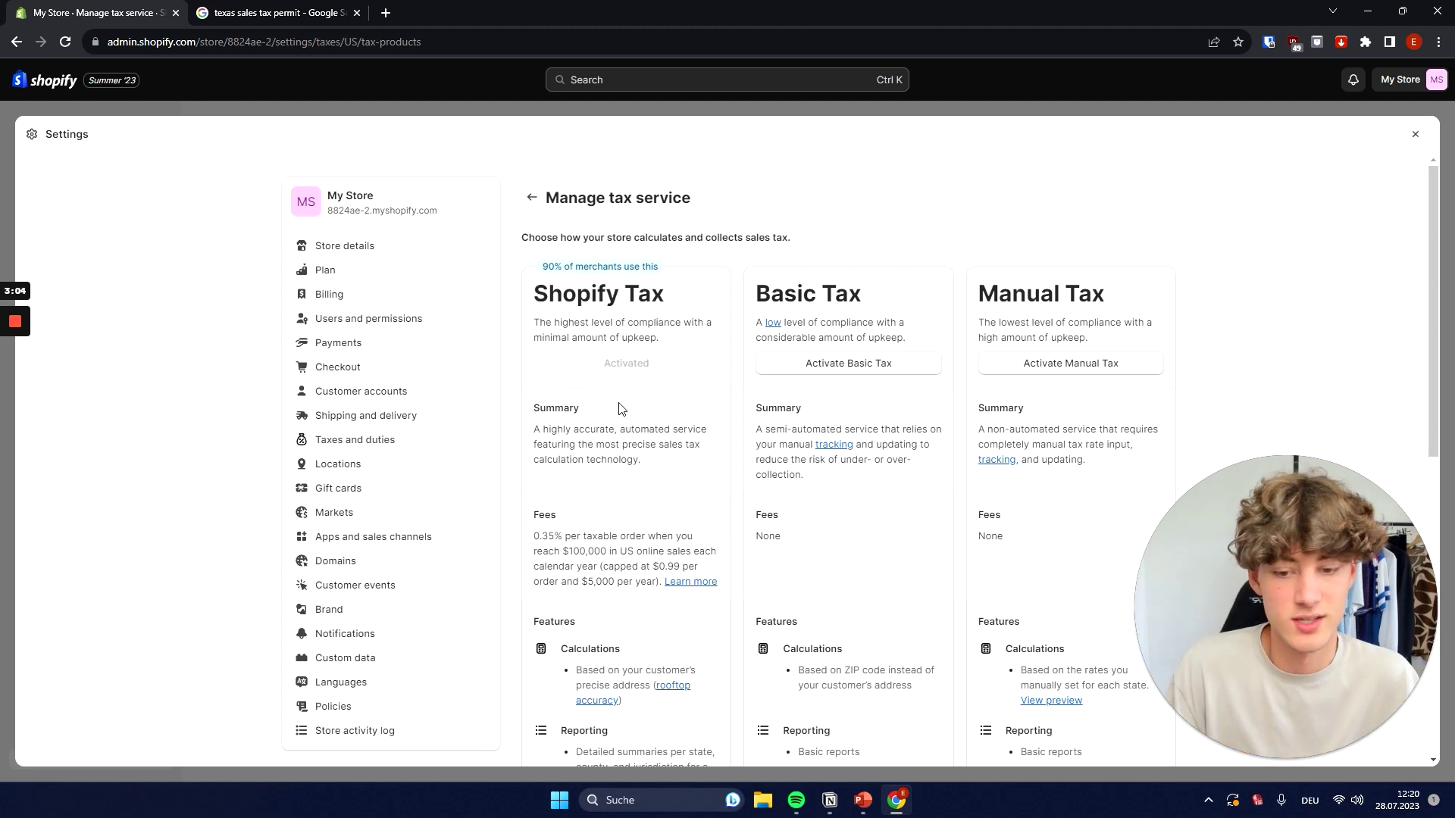
pyautogui.click(691, 530)
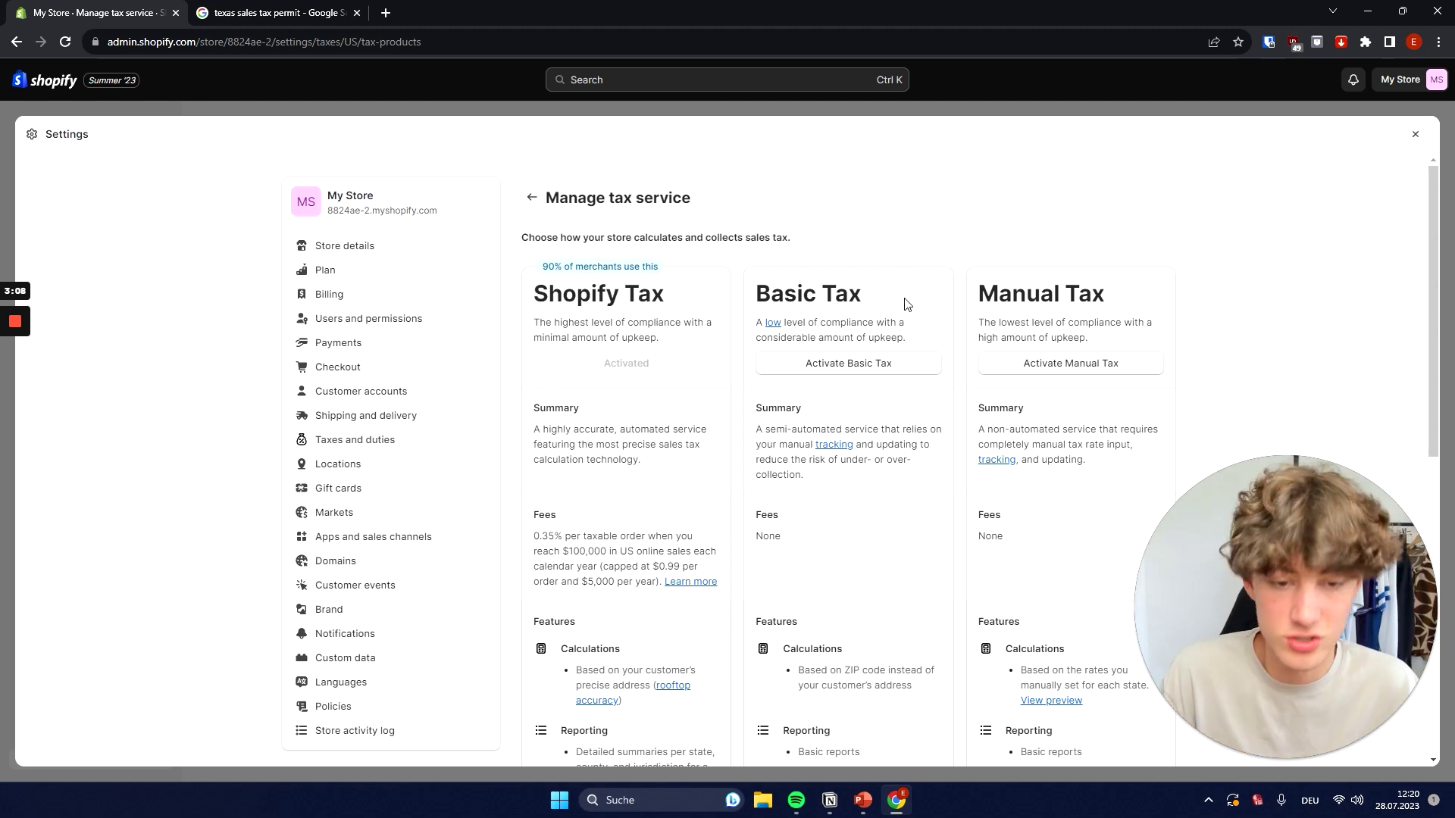
# Compare the Basic Tax and Manual Tax plans and their fee-free summaries
pyautogui.moveTo(884, 300); pyautogui.dragTo(750, 292)
pyautogui.click(750, 292)
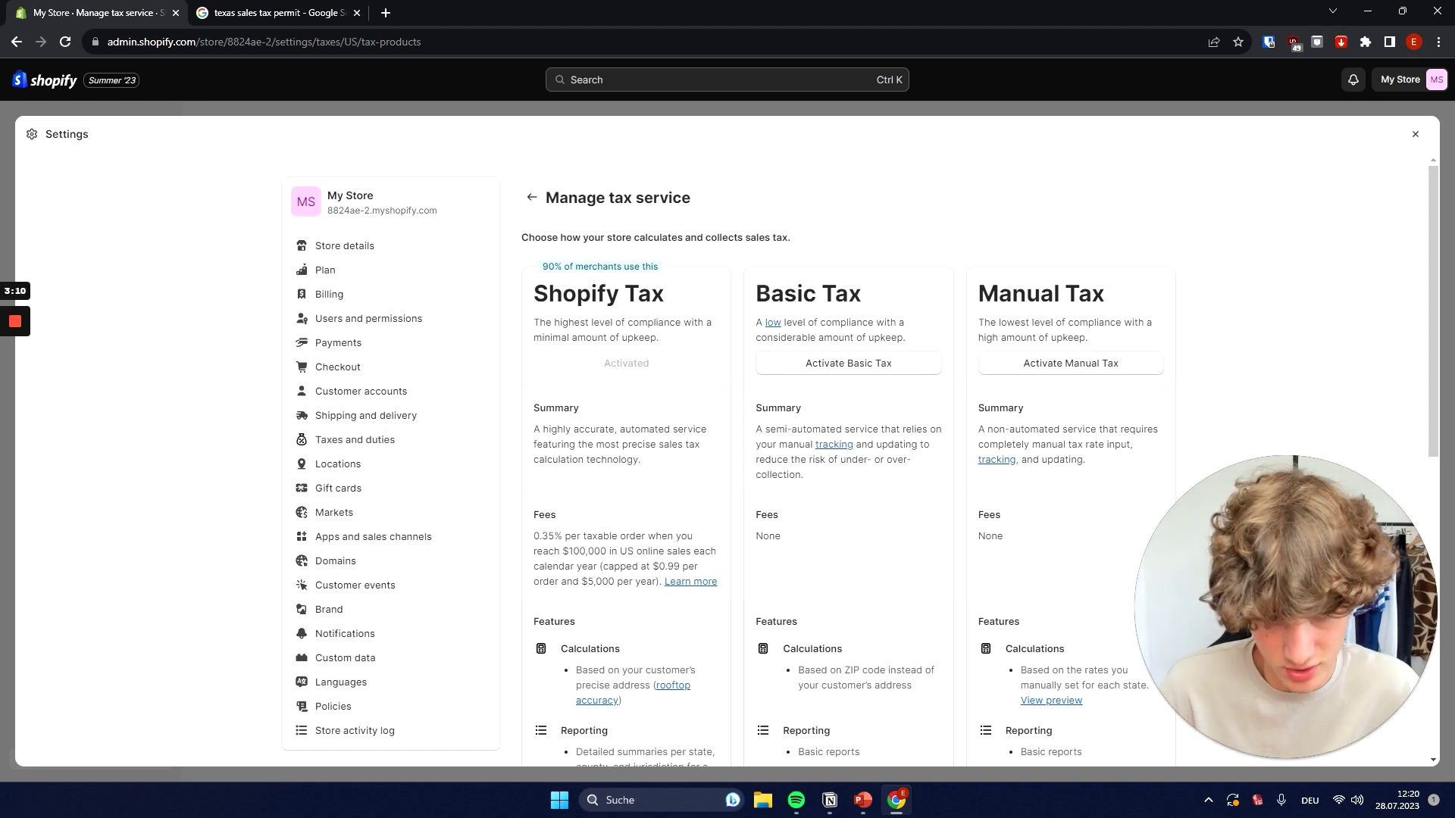
pyautogui.moveTo(1114, 309); pyautogui.dragTo(976, 299)
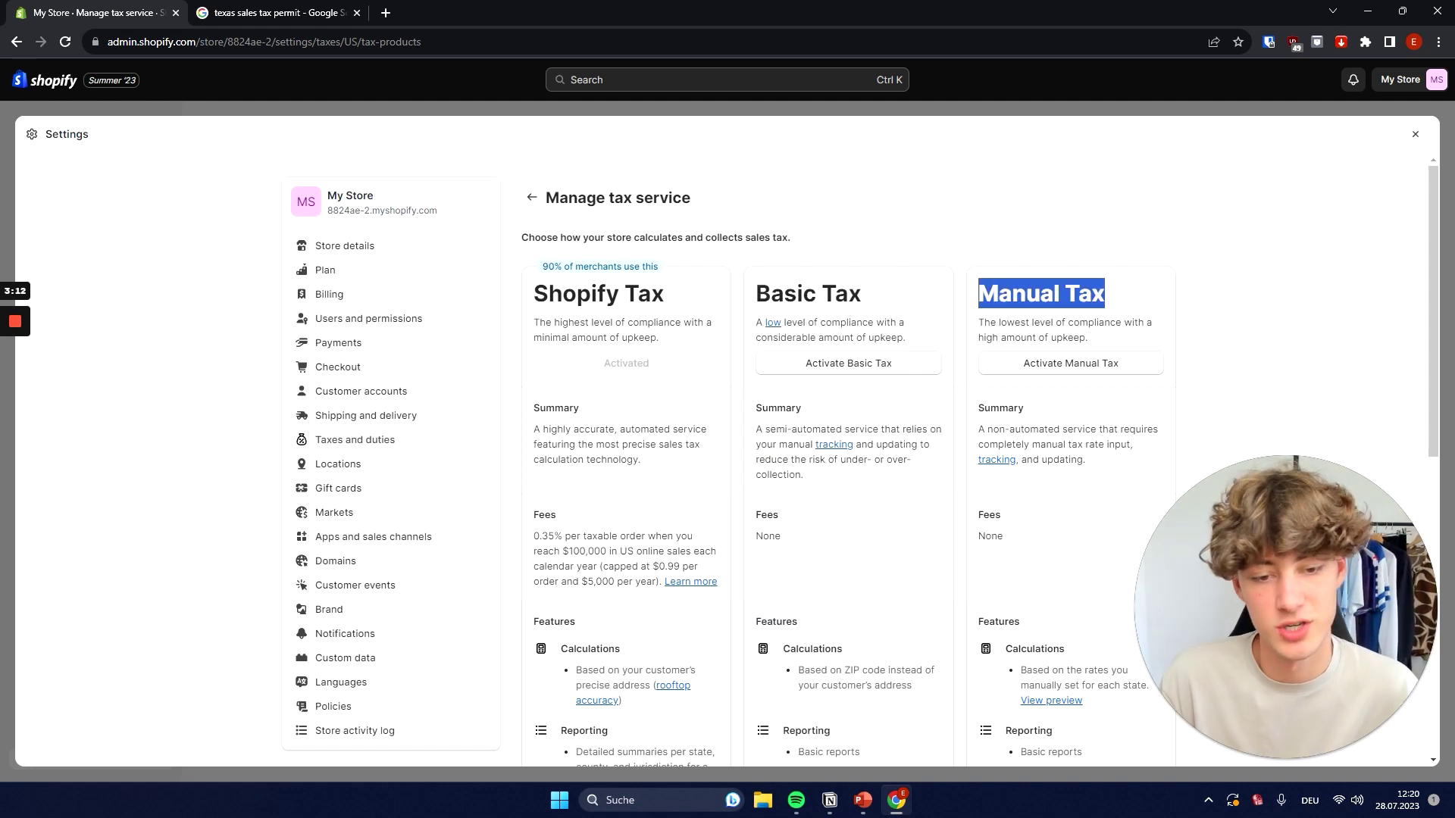
pyautogui.click(1079, 551)
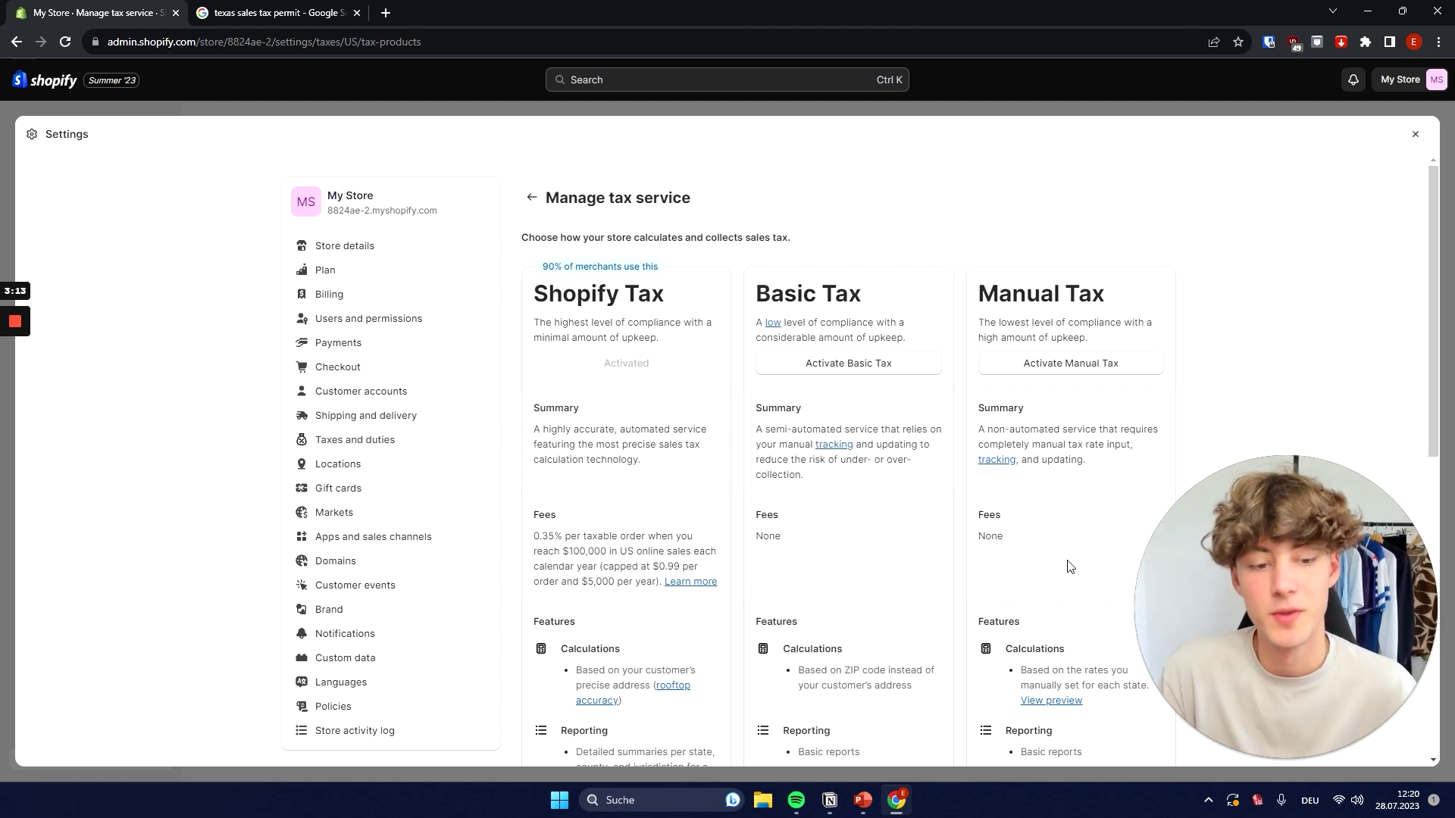
pyautogui.click(799, 573)
pyautogui.moveTo(798, 572); pyautogui.dragTo(742, 576)
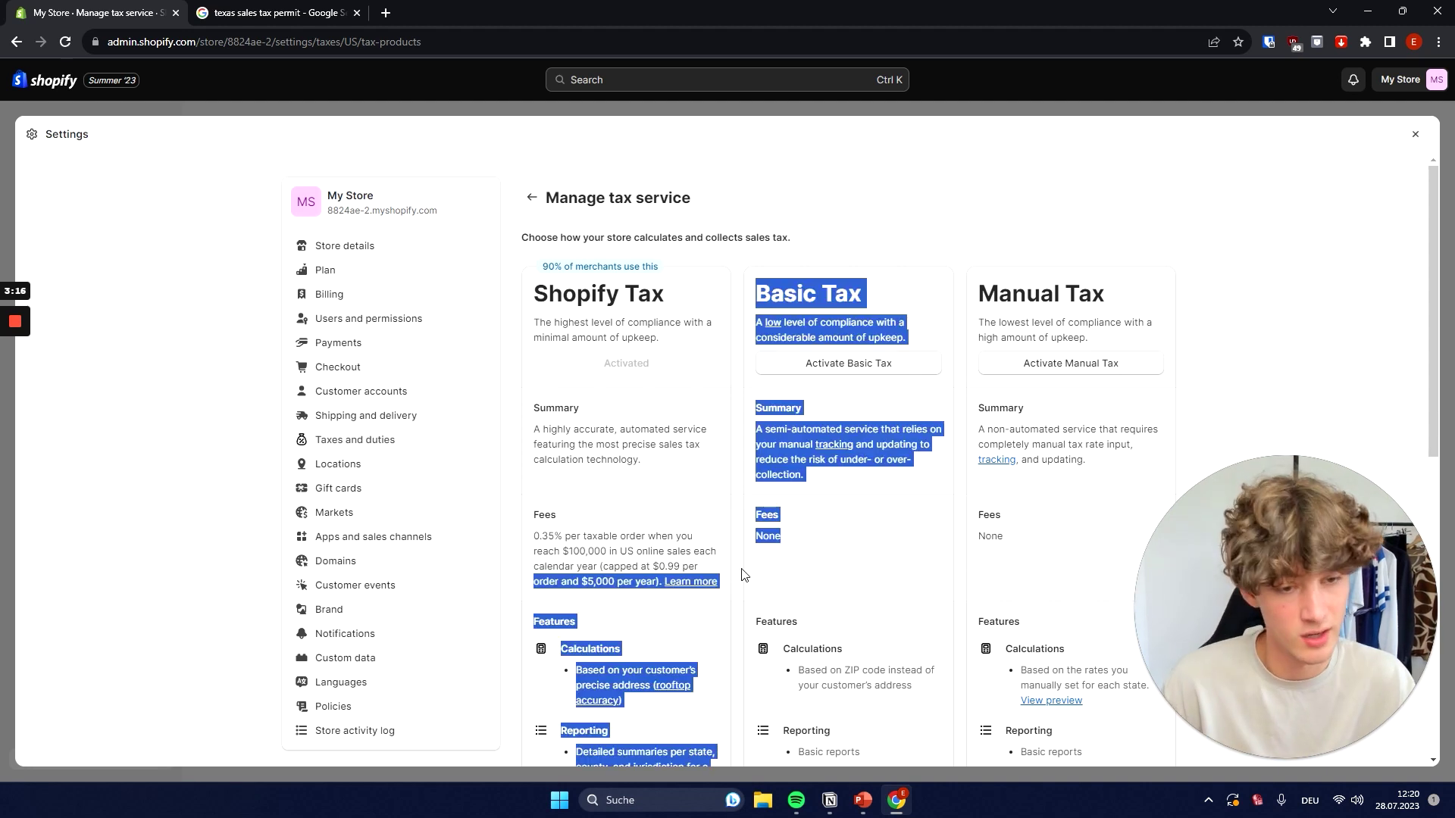
pyautogui.click(877, 573)
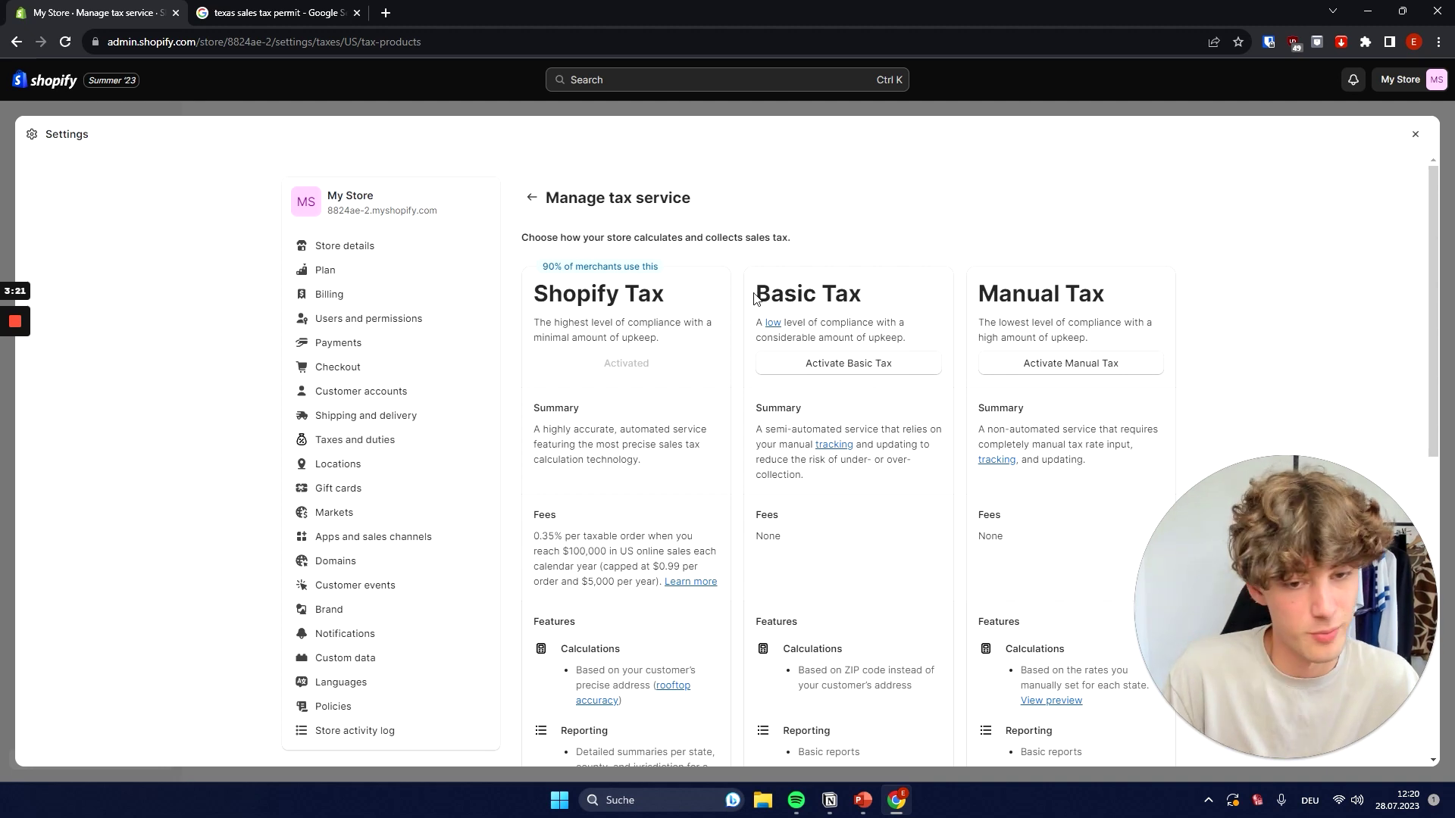
# Read the Basic Tax and Manual Tax compliance descriptions against the Shopify Tax plan
pyautogui.moveTo(754, 298); pyautogui.dragTo(935, 286)
pyautogui.click(782, 331)
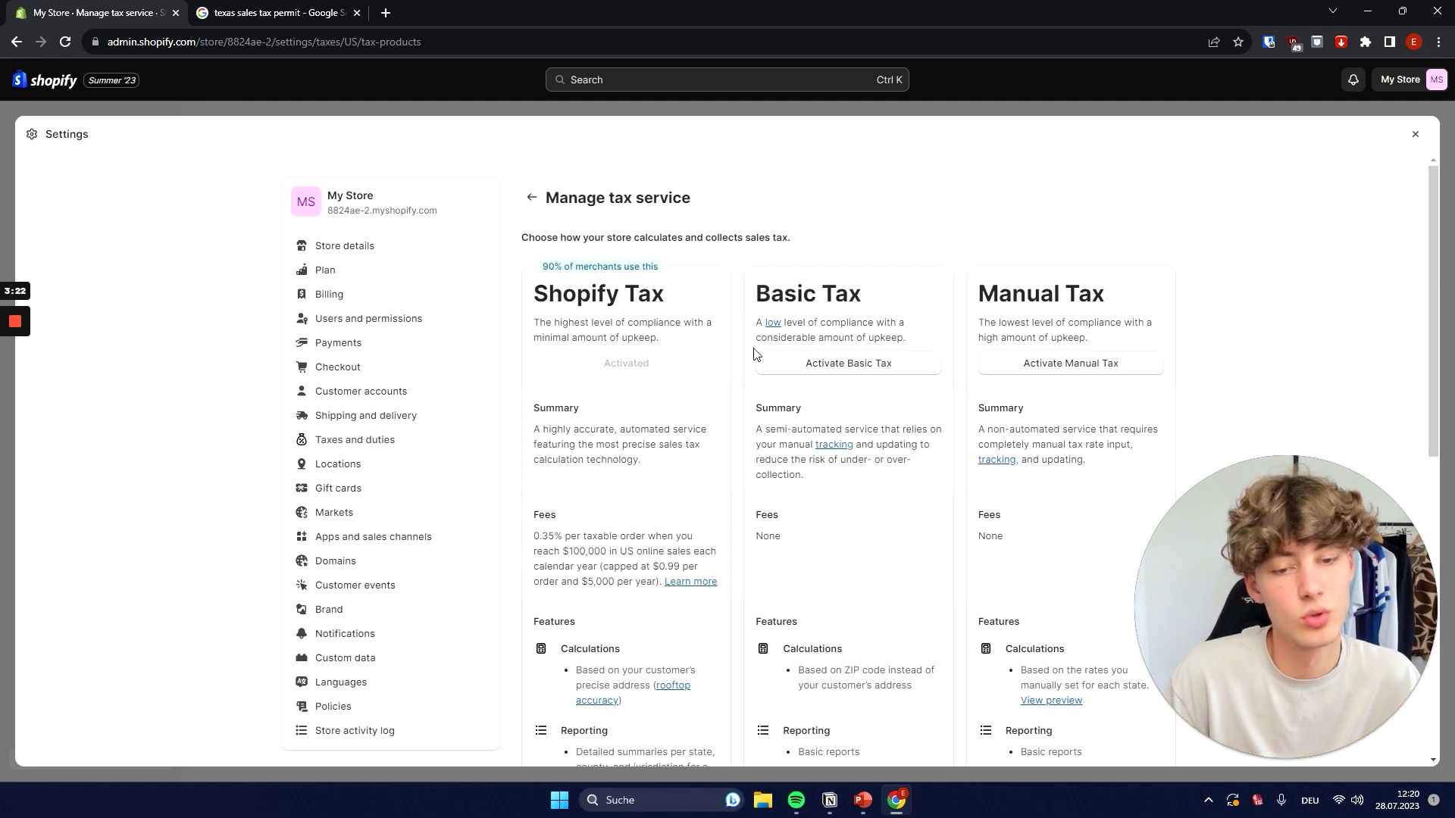
pyautogui.moveTo(756, 323); pyautogui.dragTo(914, 344)
pyautogui.click(915, 345)
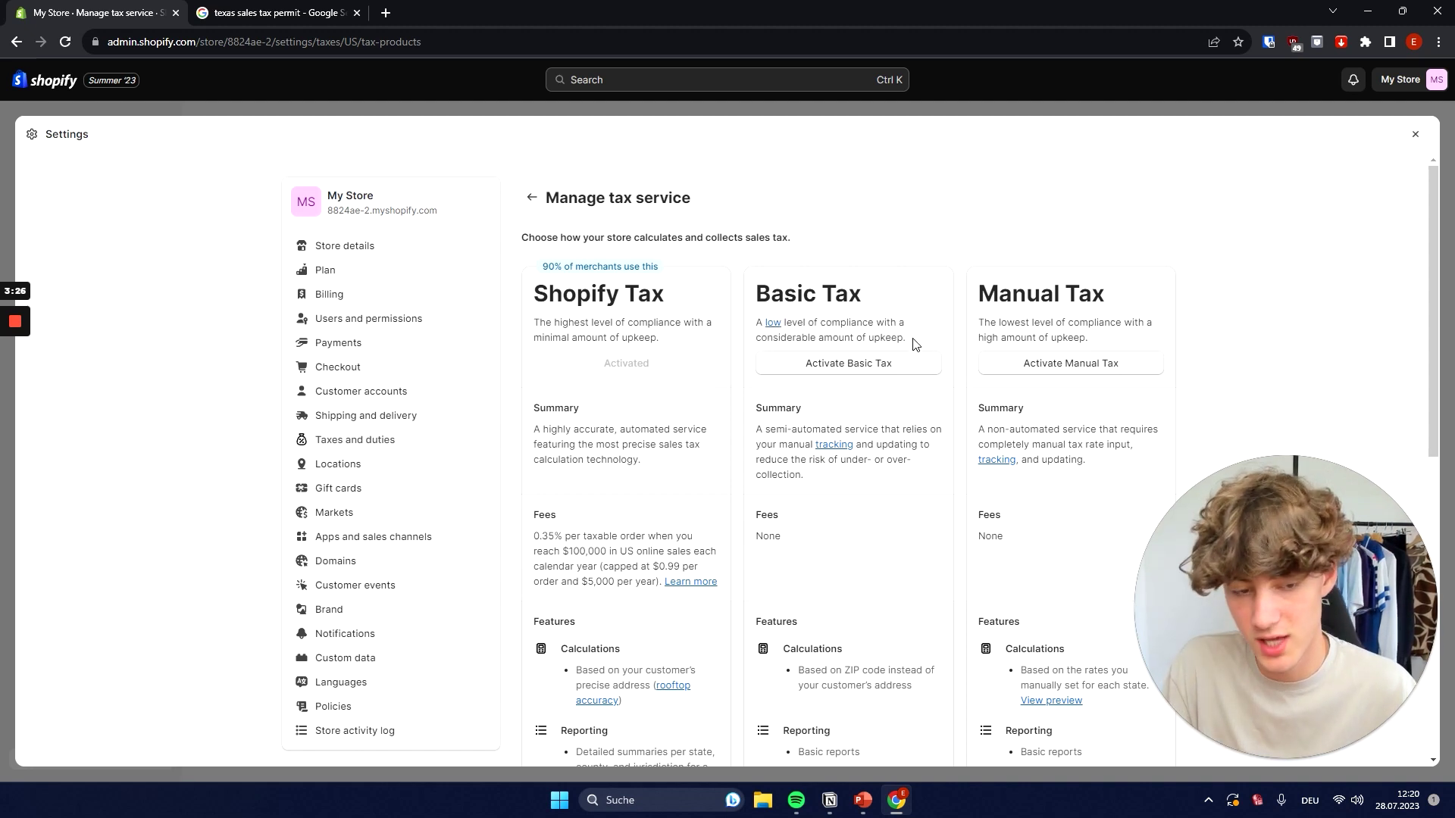
pyautogui.moveTo(1154, 297); pyautogui.dragTo(758, 324)
pyautogui.click(999, 338)
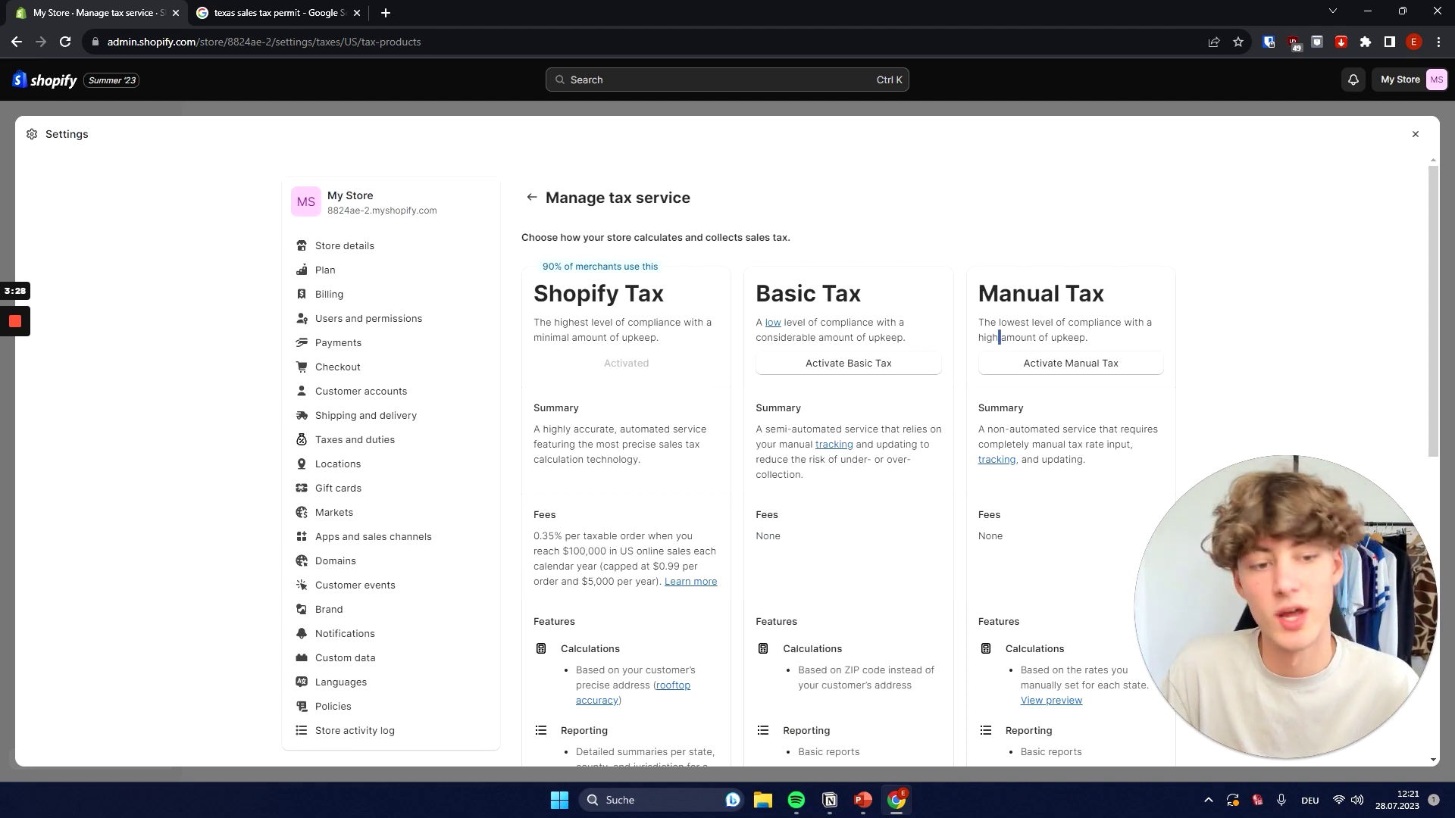
pyautogui.moveTo(978, 323); pyautogui.dragTo(1140, 338)
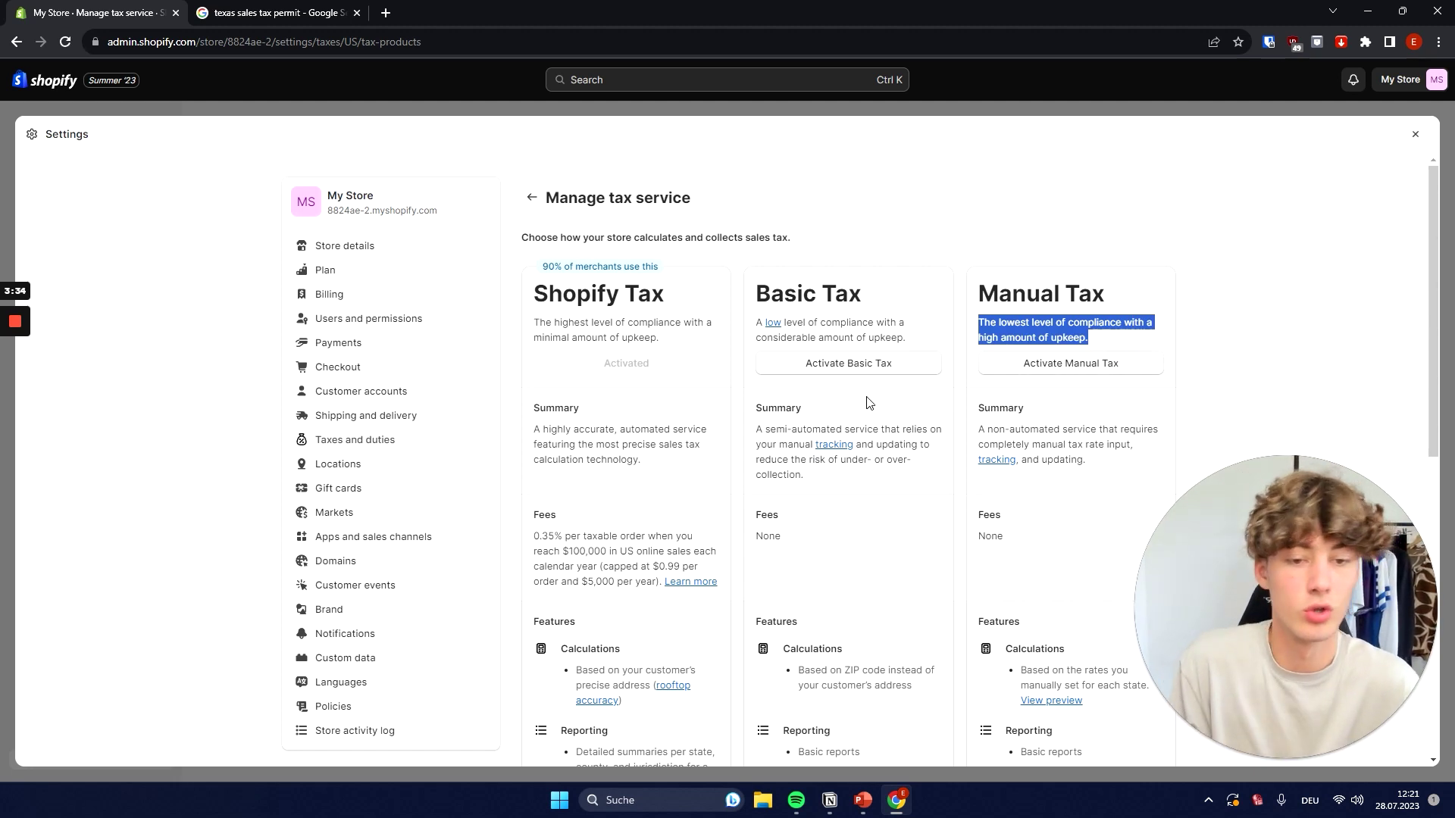
pyautogui.moveTo(863, 297); pyautogui.dragTo(755, 297)
pyautogui.click(758, 299)
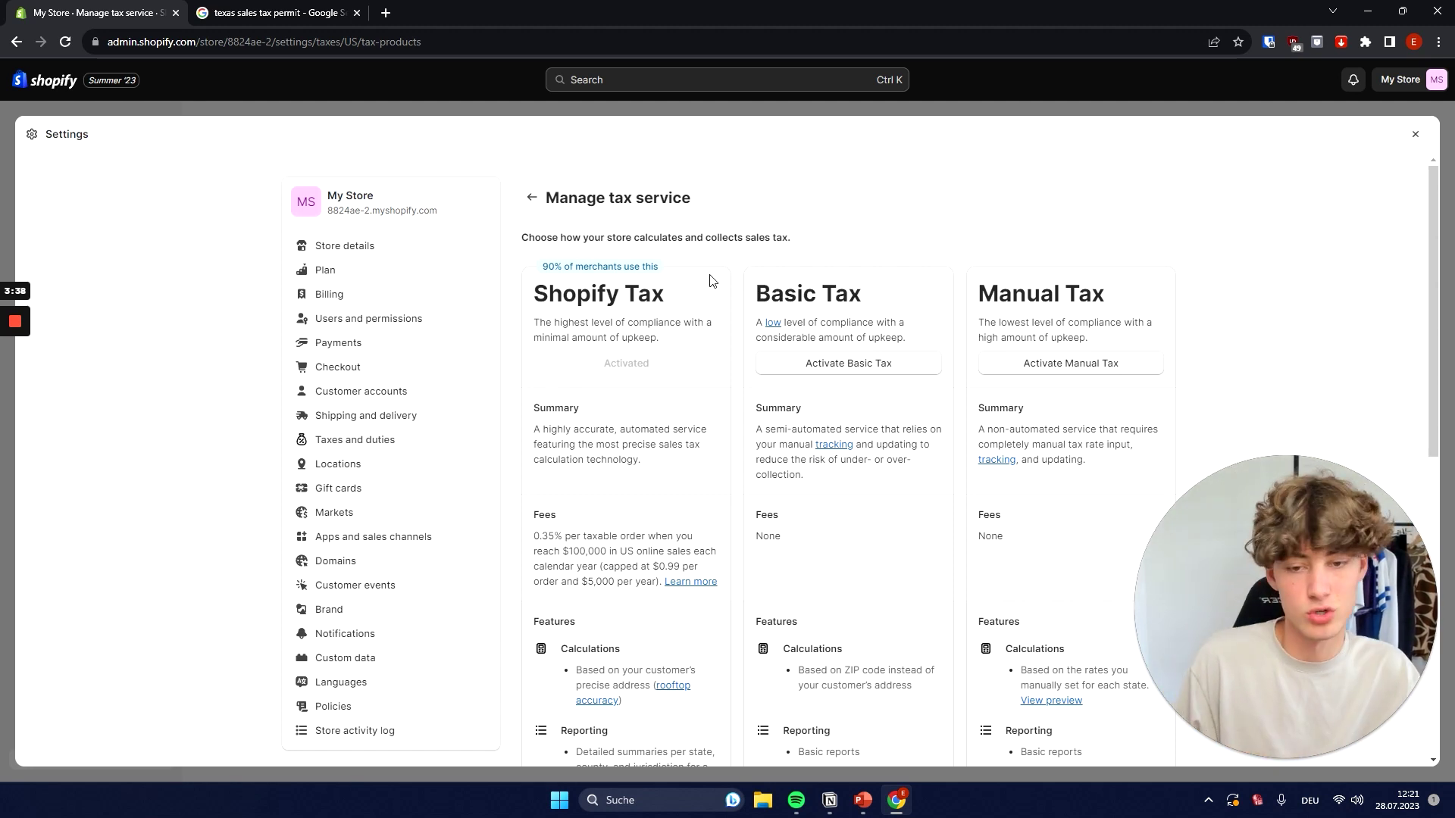
pyautogui.moveTo(710, 306); pyautogui.dragTo(523, 307)
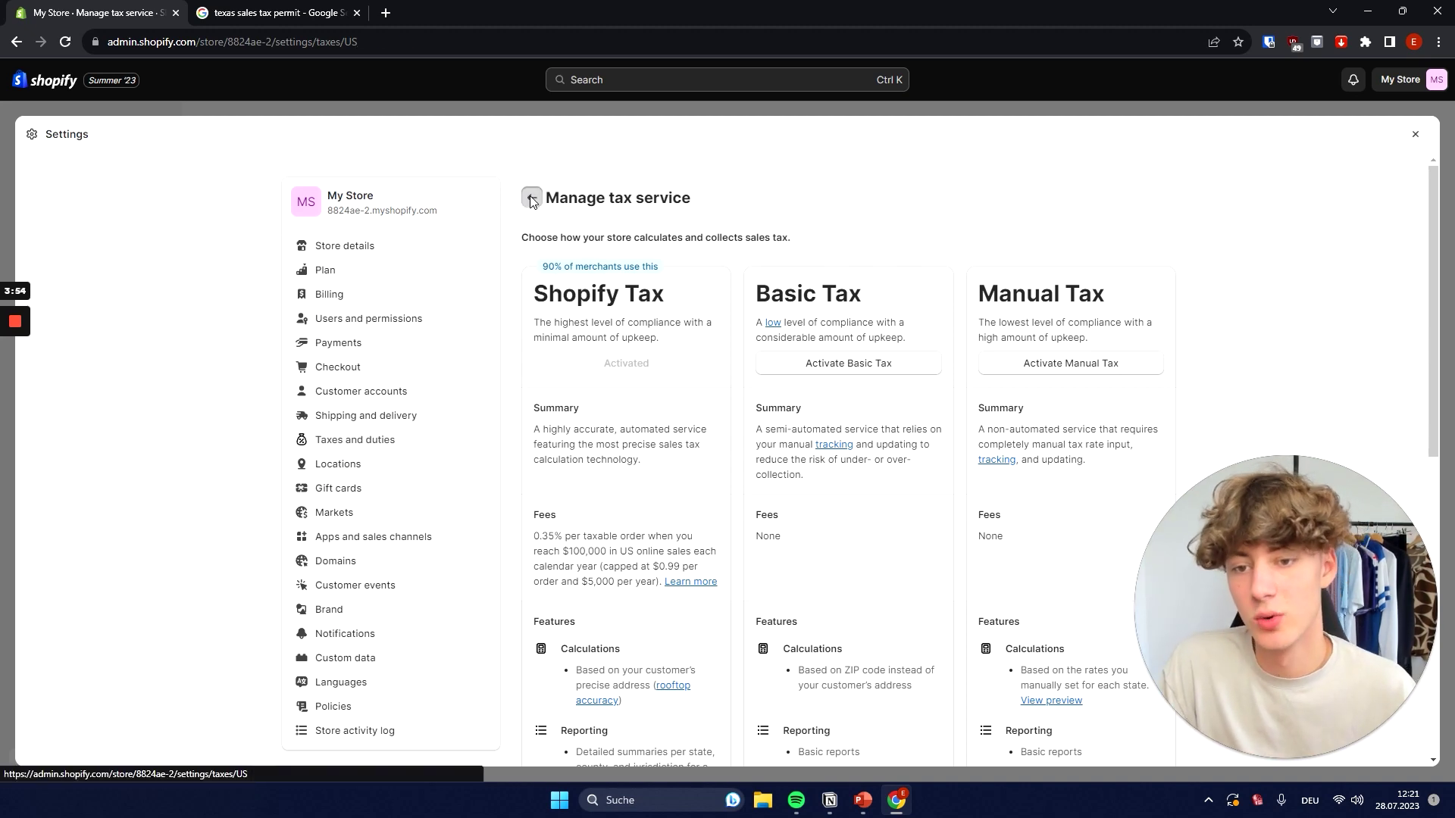
# Return to United States taxes and scroll down to States you're collecting in
pyautogui.click(531, 198)
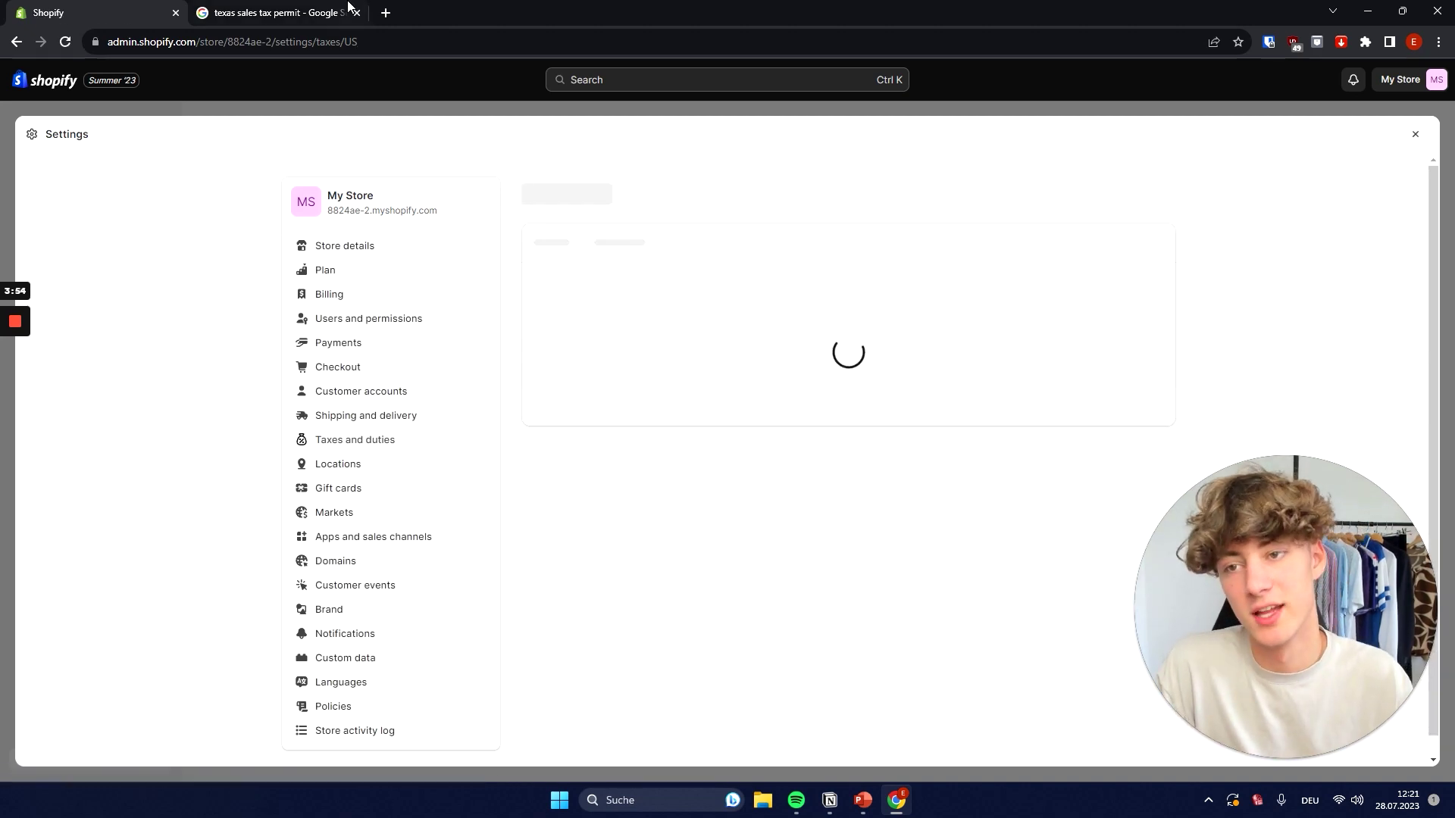
pyautogui.scroll(-5, 985, 689)
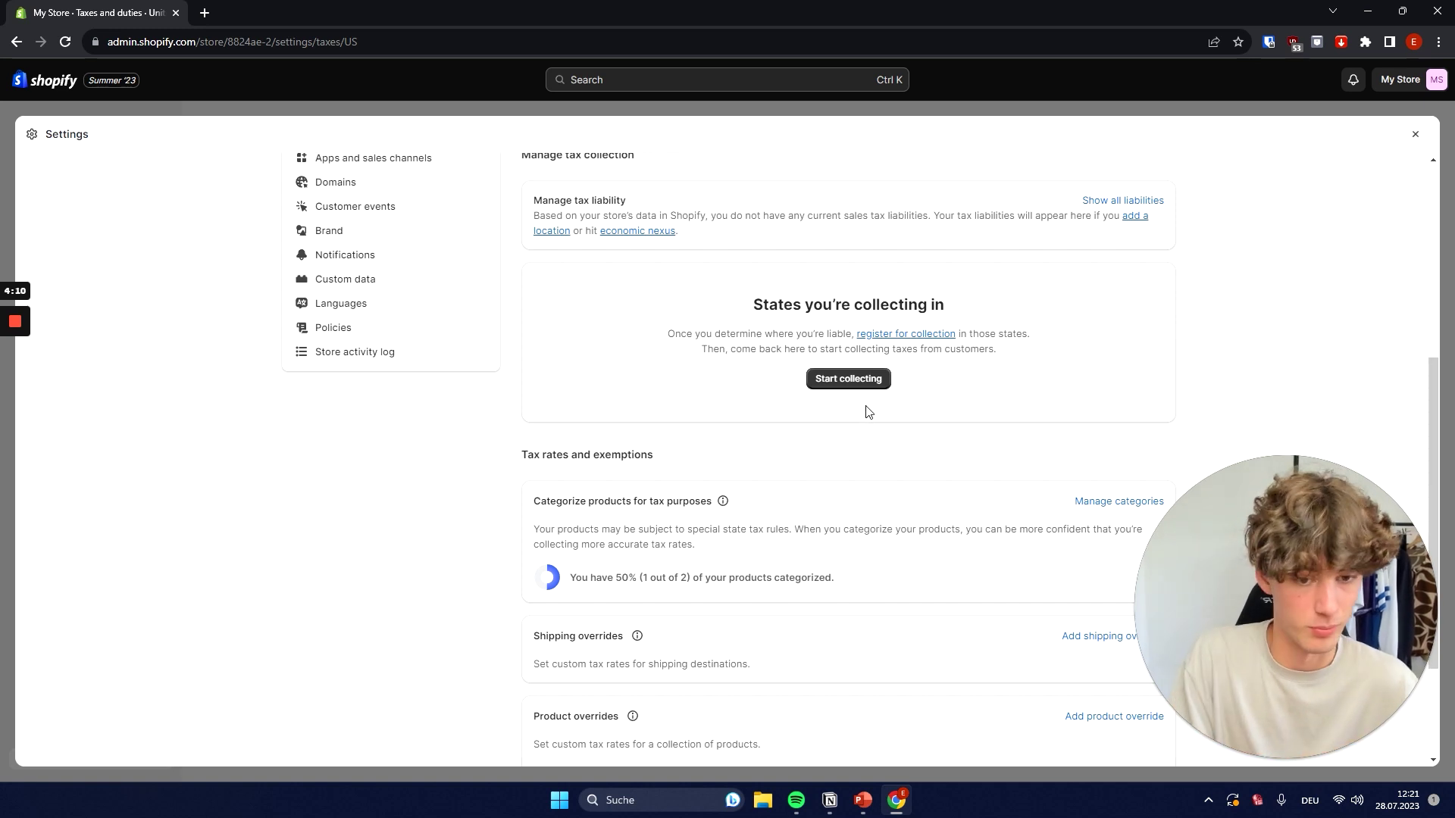
# Start collecting sales tax with Texas as the state, leaving the Sales tax ID blank
pyautogui.click(862, 383)
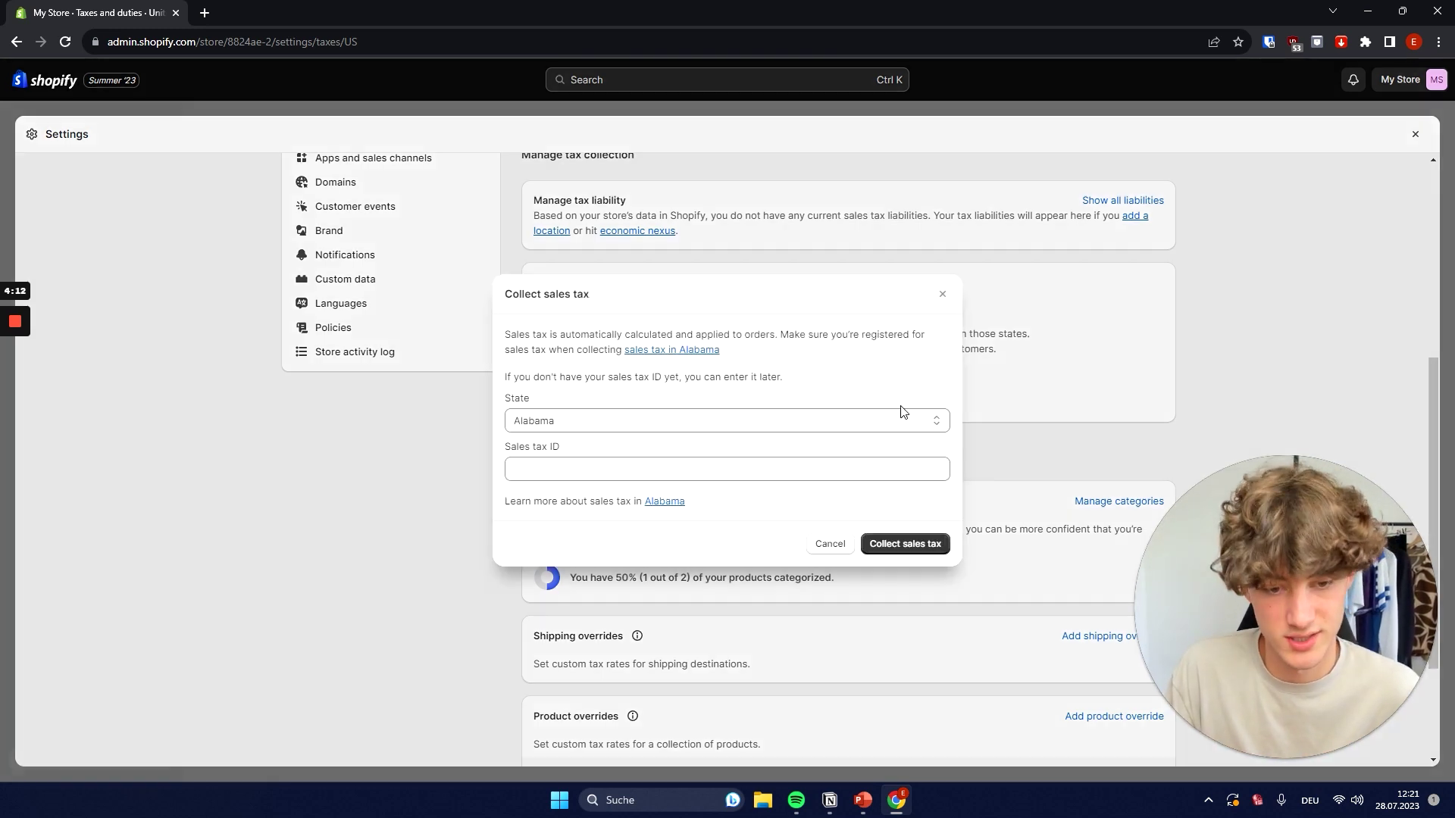
pyautogui.click(617, 423)
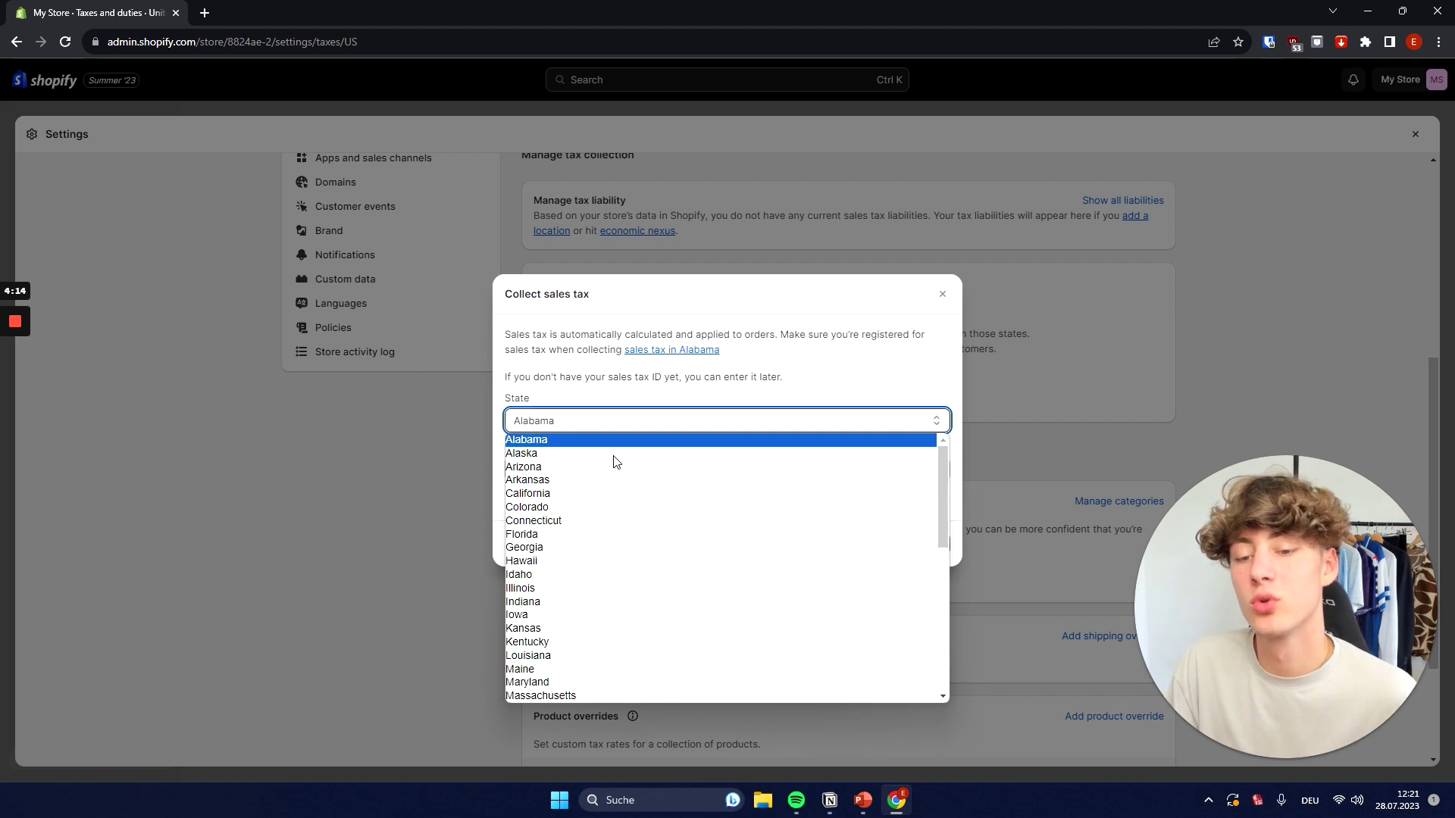
pyautogui.scroll(-5, 651, 553)
pyautogui.scroll(5, 641, 513)
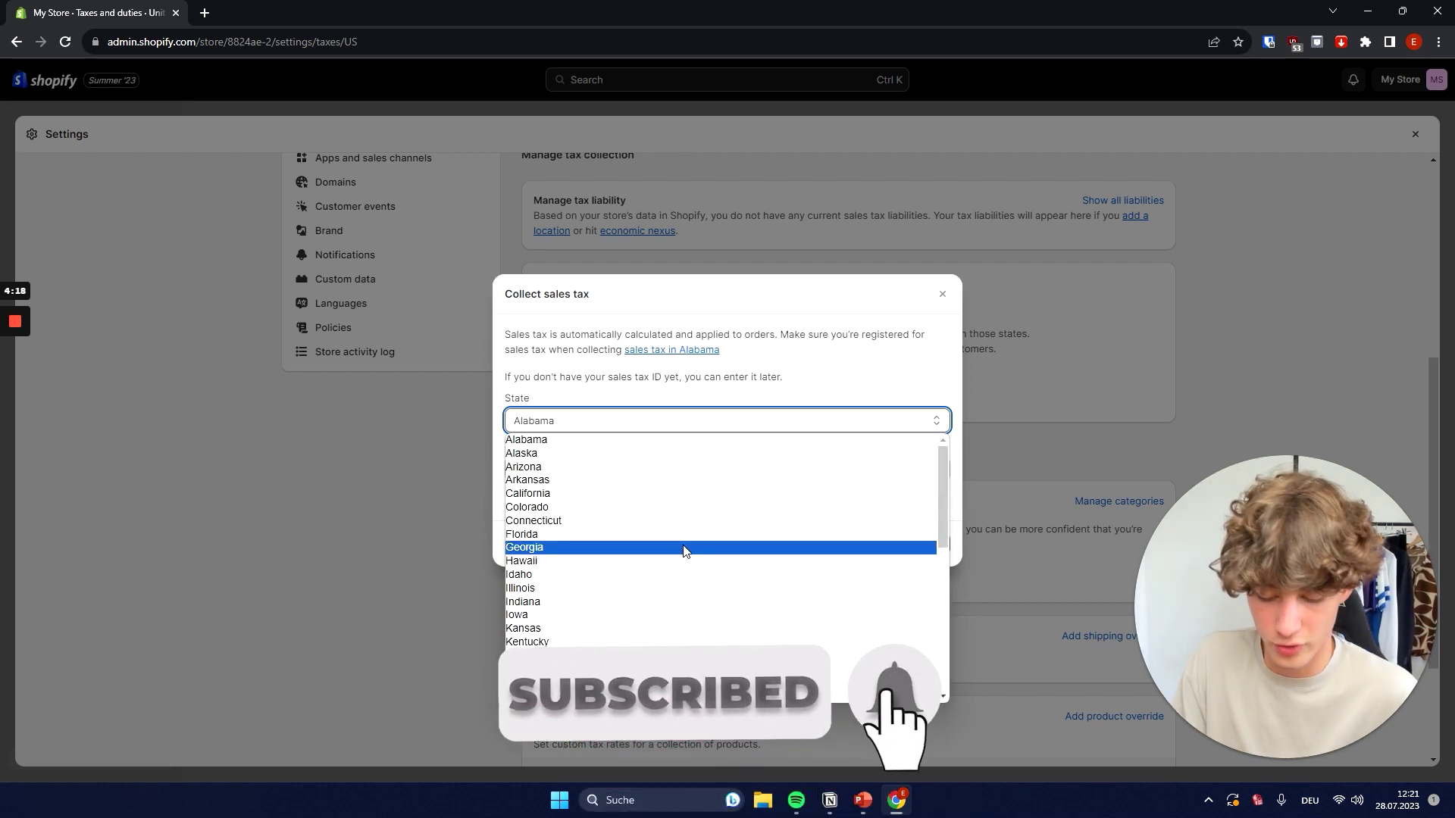
pyautogui.scroll(-5, 684, 551)
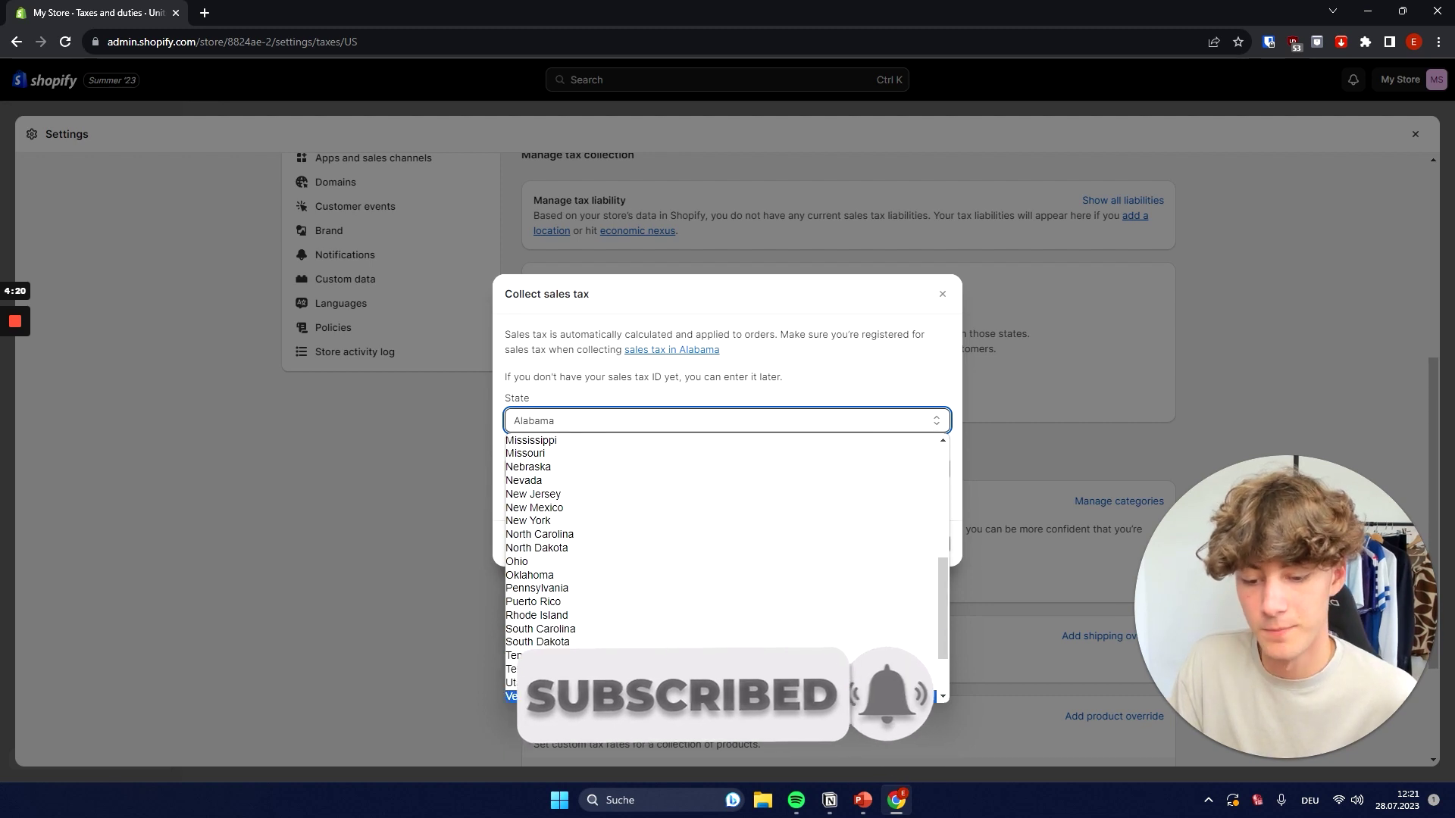
pyautogui.click(592, 669)
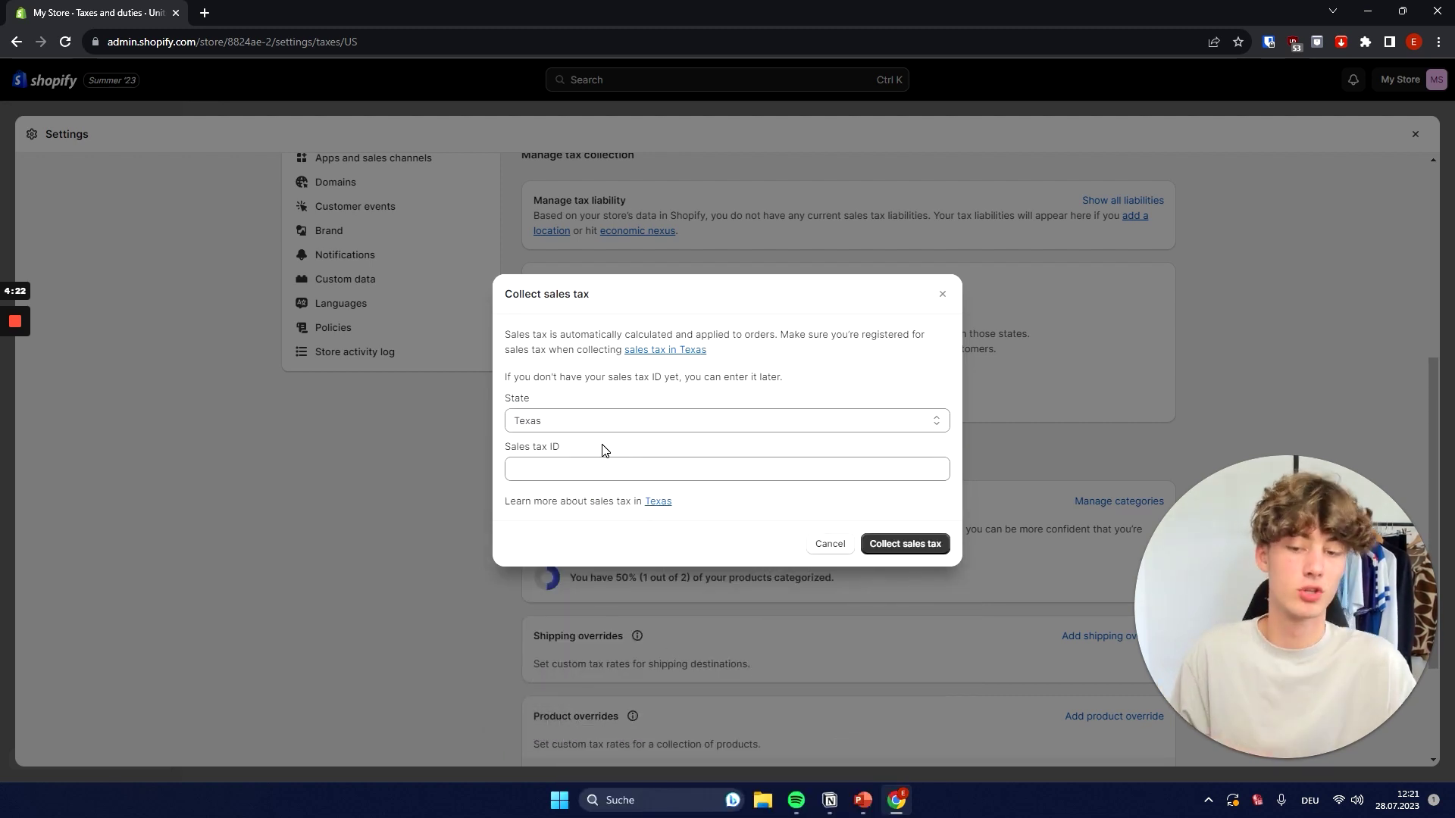
pyautogui.moveTo(604, 450); pyautogui.dragTo(520, 455)
pyautogui.click(515, 469)
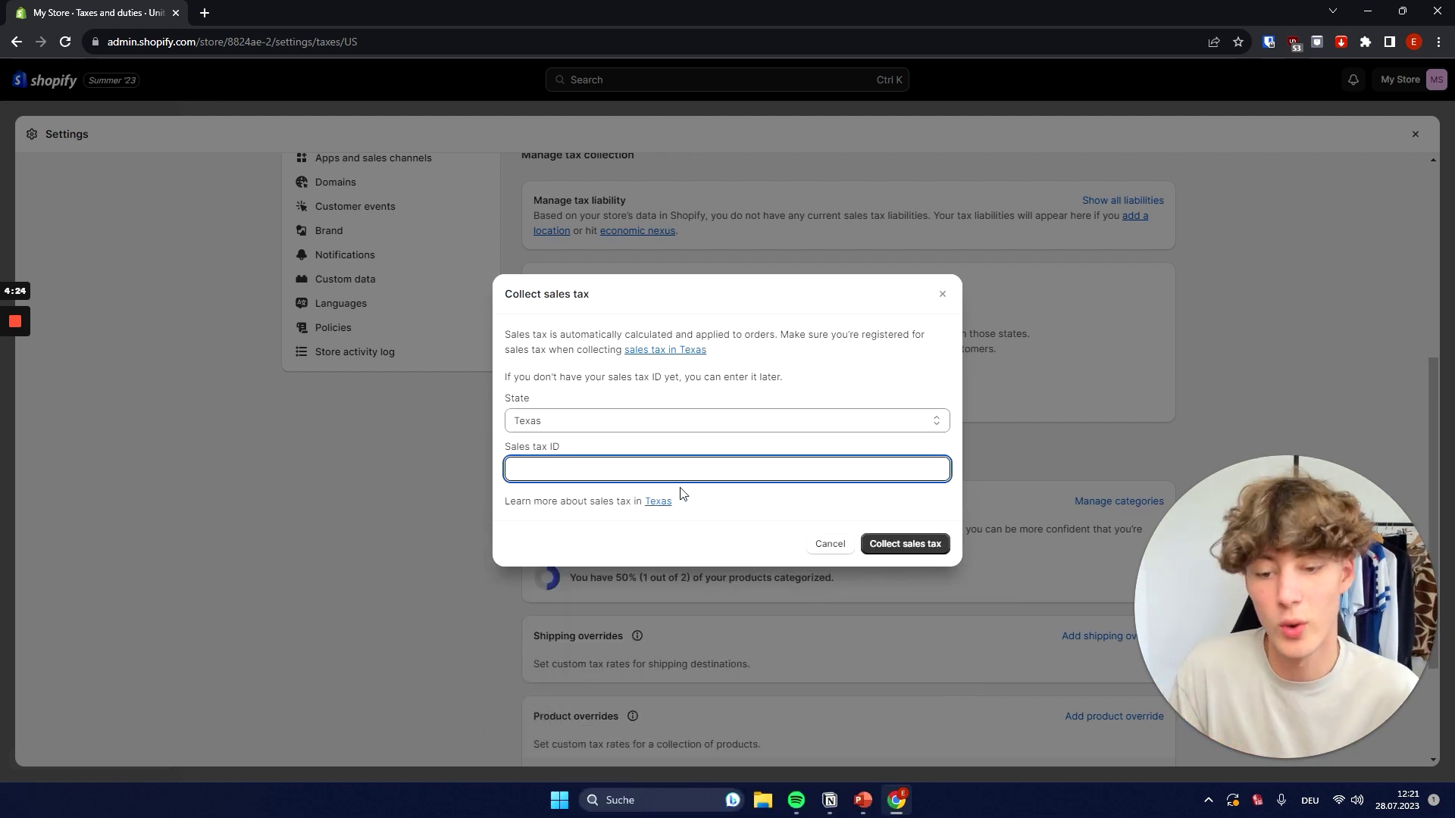
pyautogui.moveTo(604, 447); pyautogui.dragTo(504, 447)
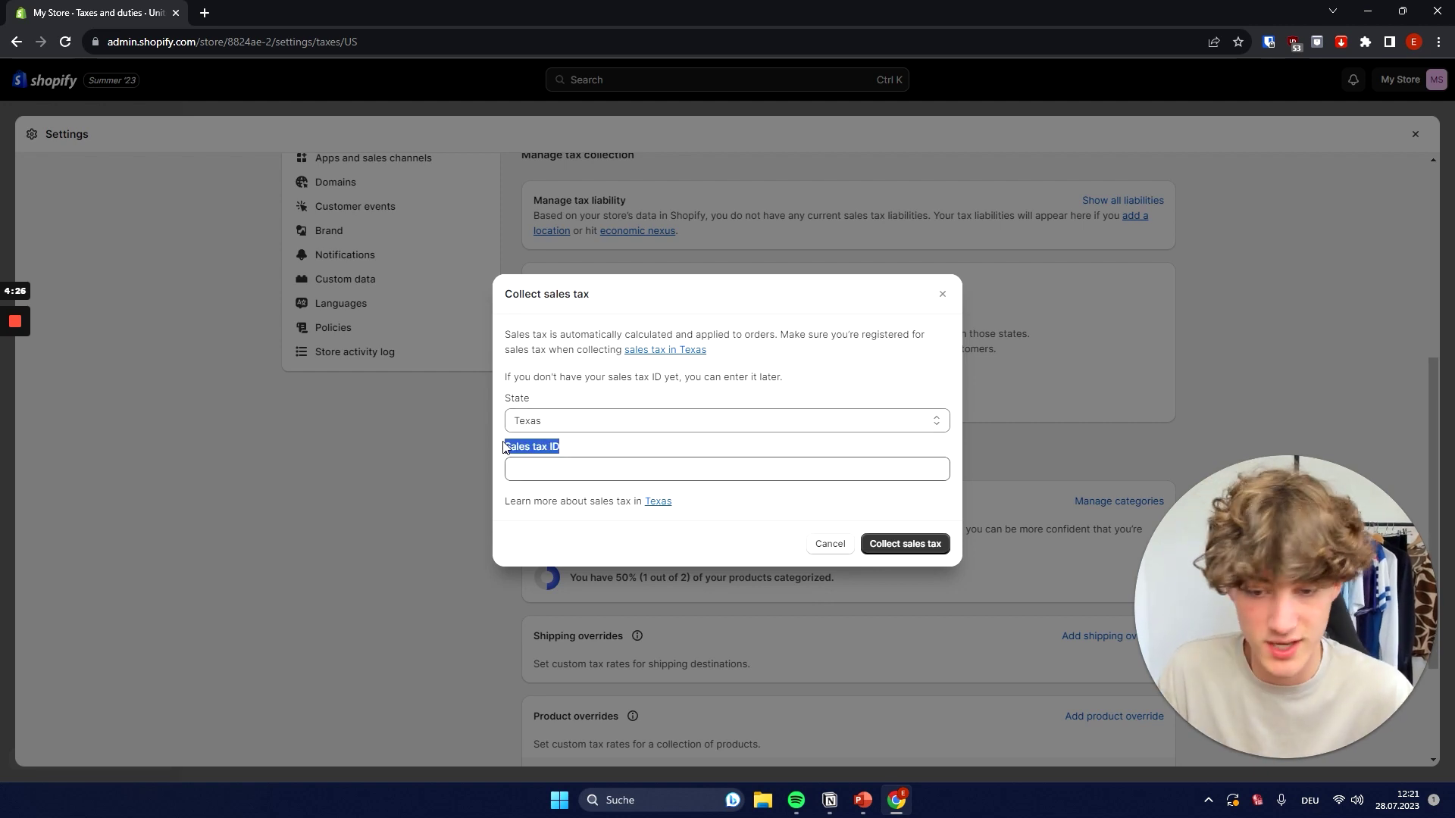
# Search 'texas sales tax permit' in a new browser tab
pyautogui.click(516, 470)
pyautogui.click(205, 12)
pyautogui.write('t')
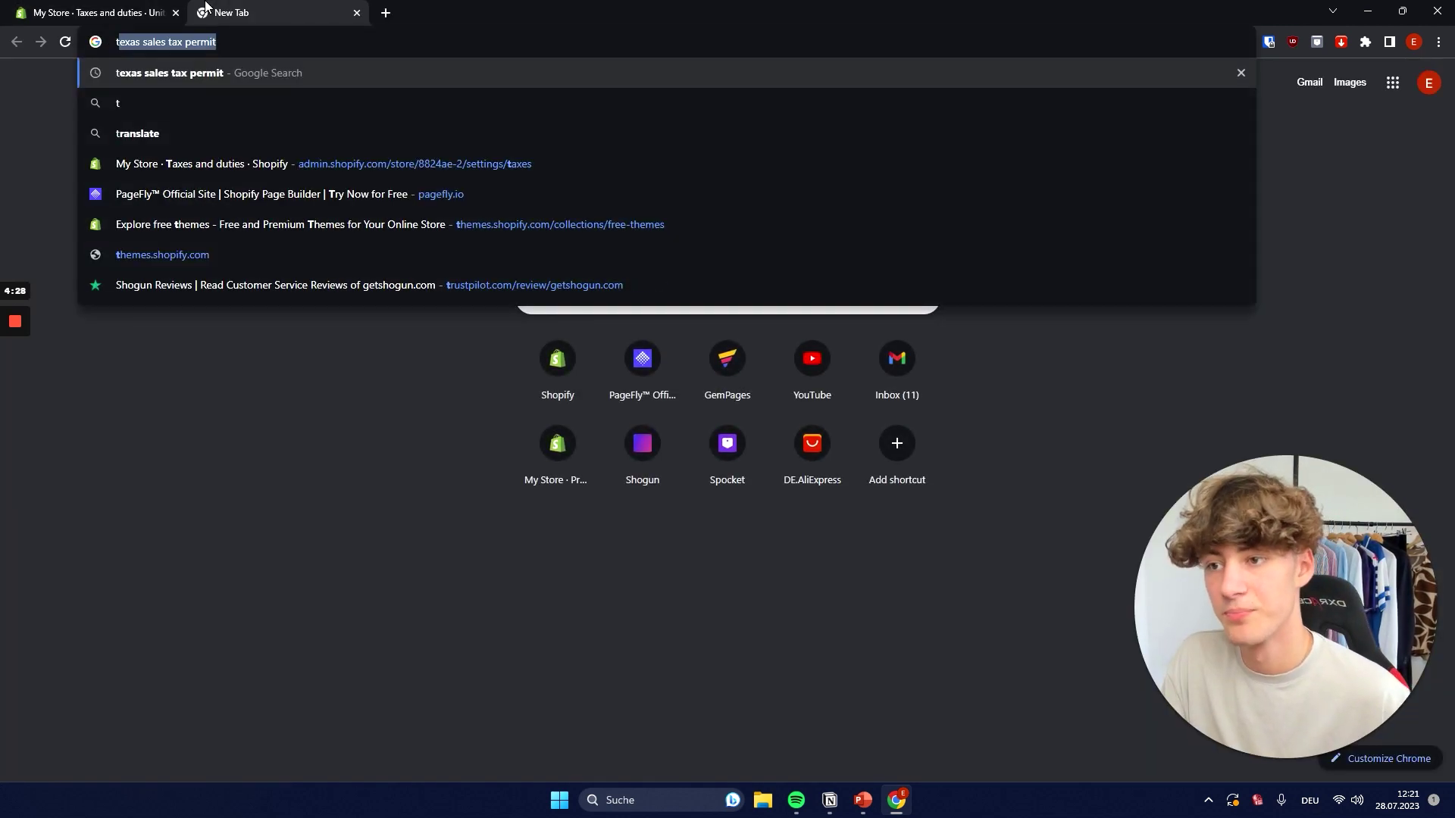
pyautogui.write('exas s')
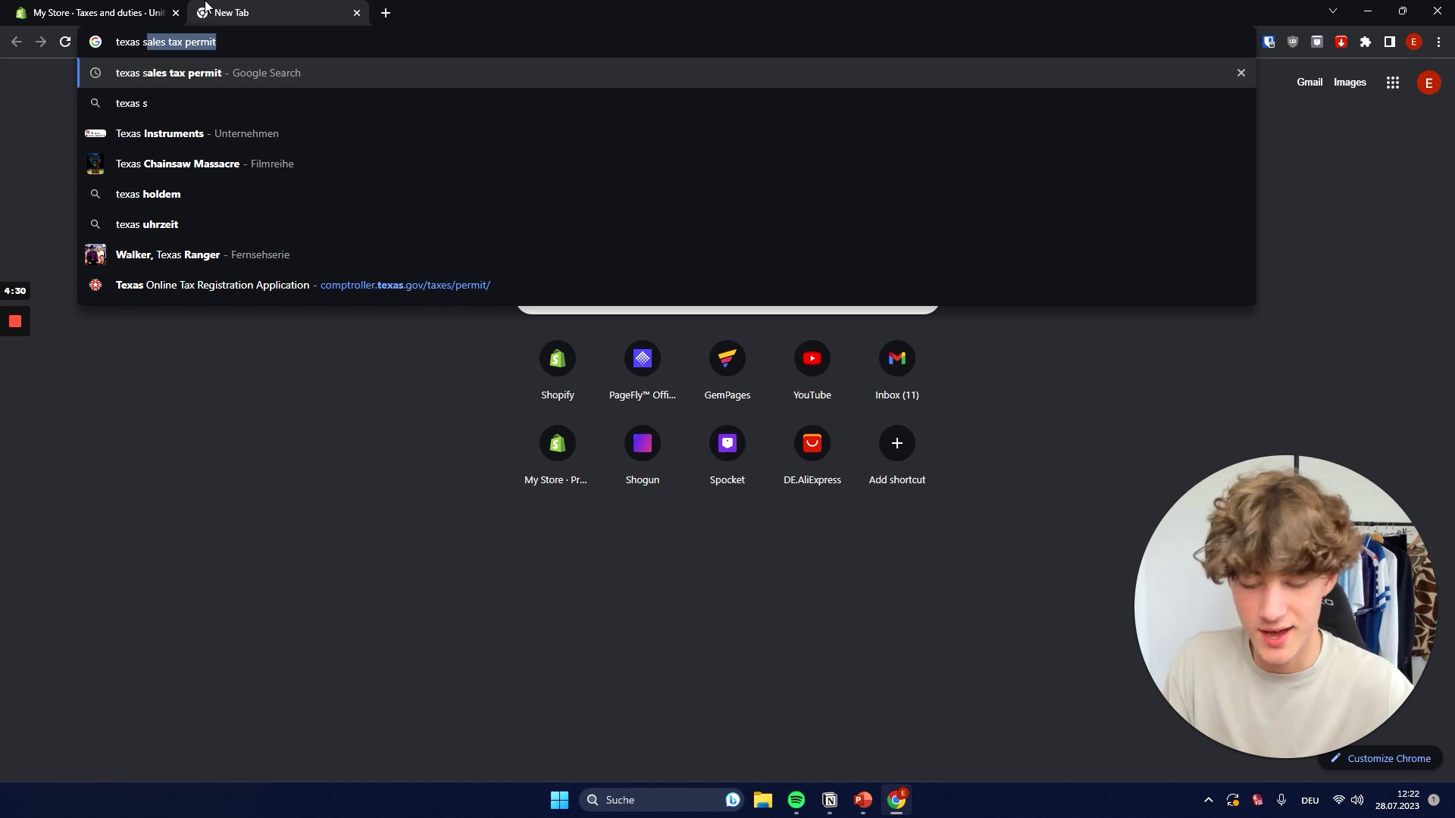
pyautogui.write('ales tax permi')
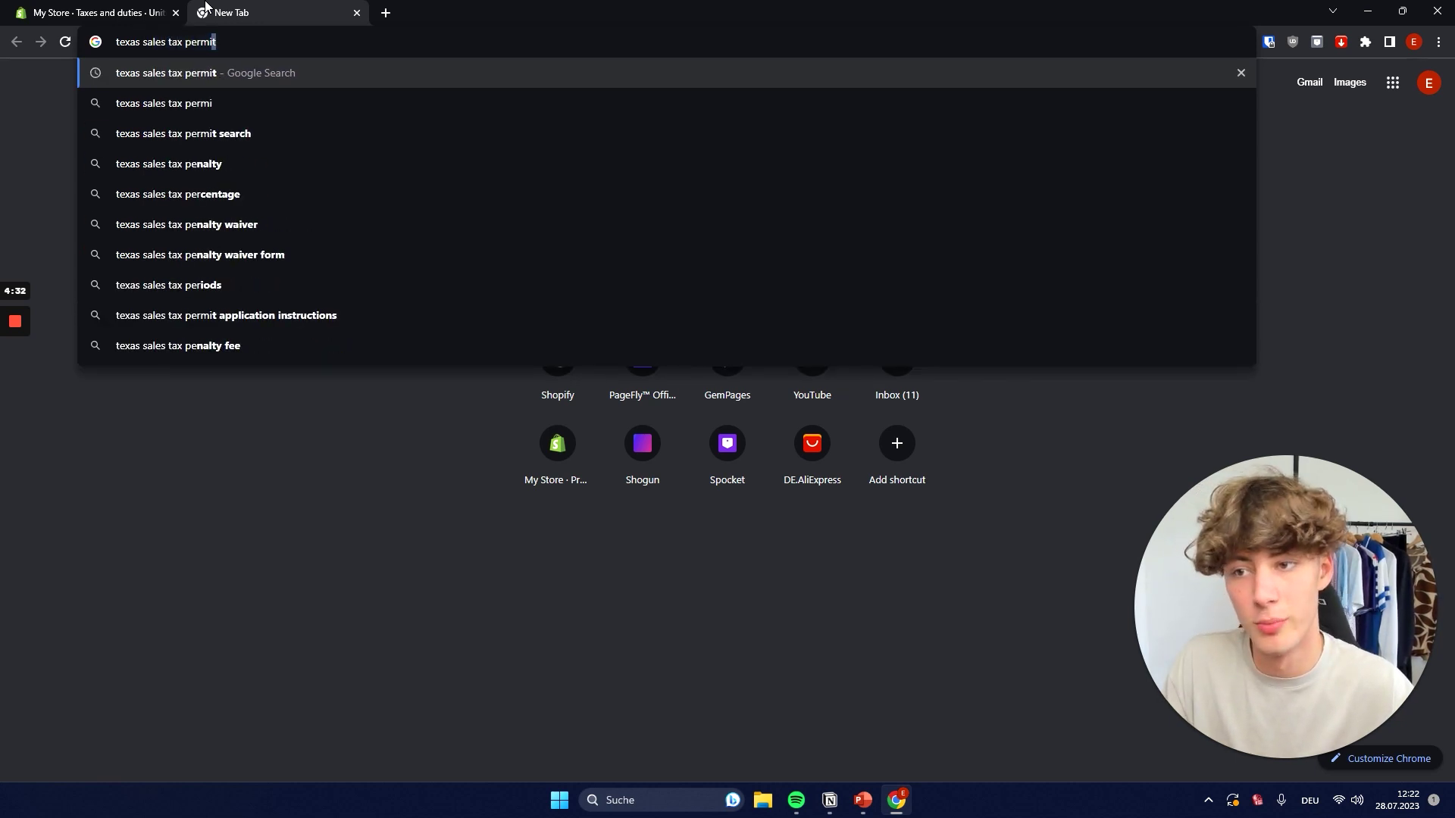
pyautogui.press('Return')
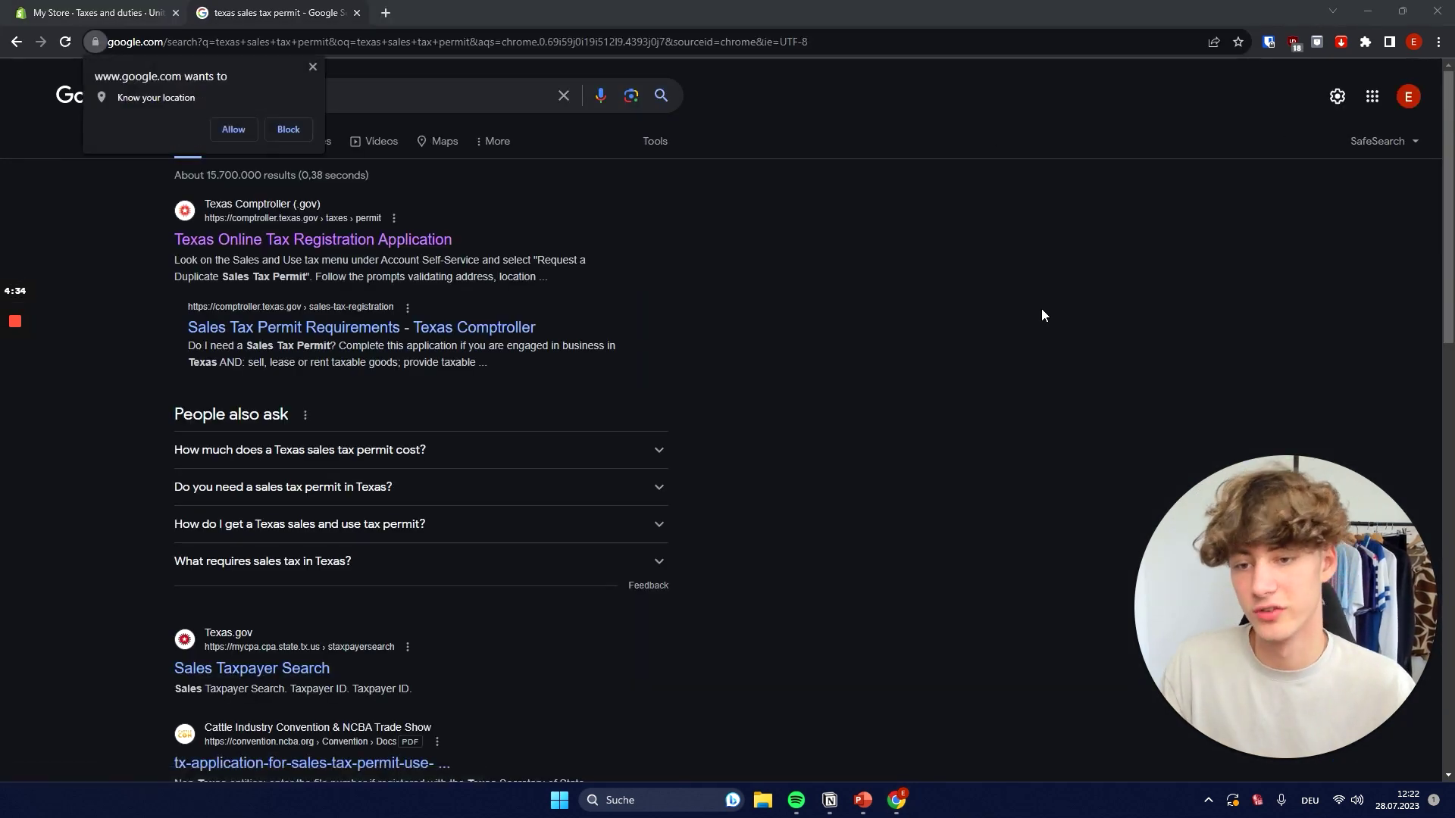
# Open the Texas Online Tax Registration Application page, note the 2-3 week wait, and return to Shopify
pyautogui.click(312, 67)
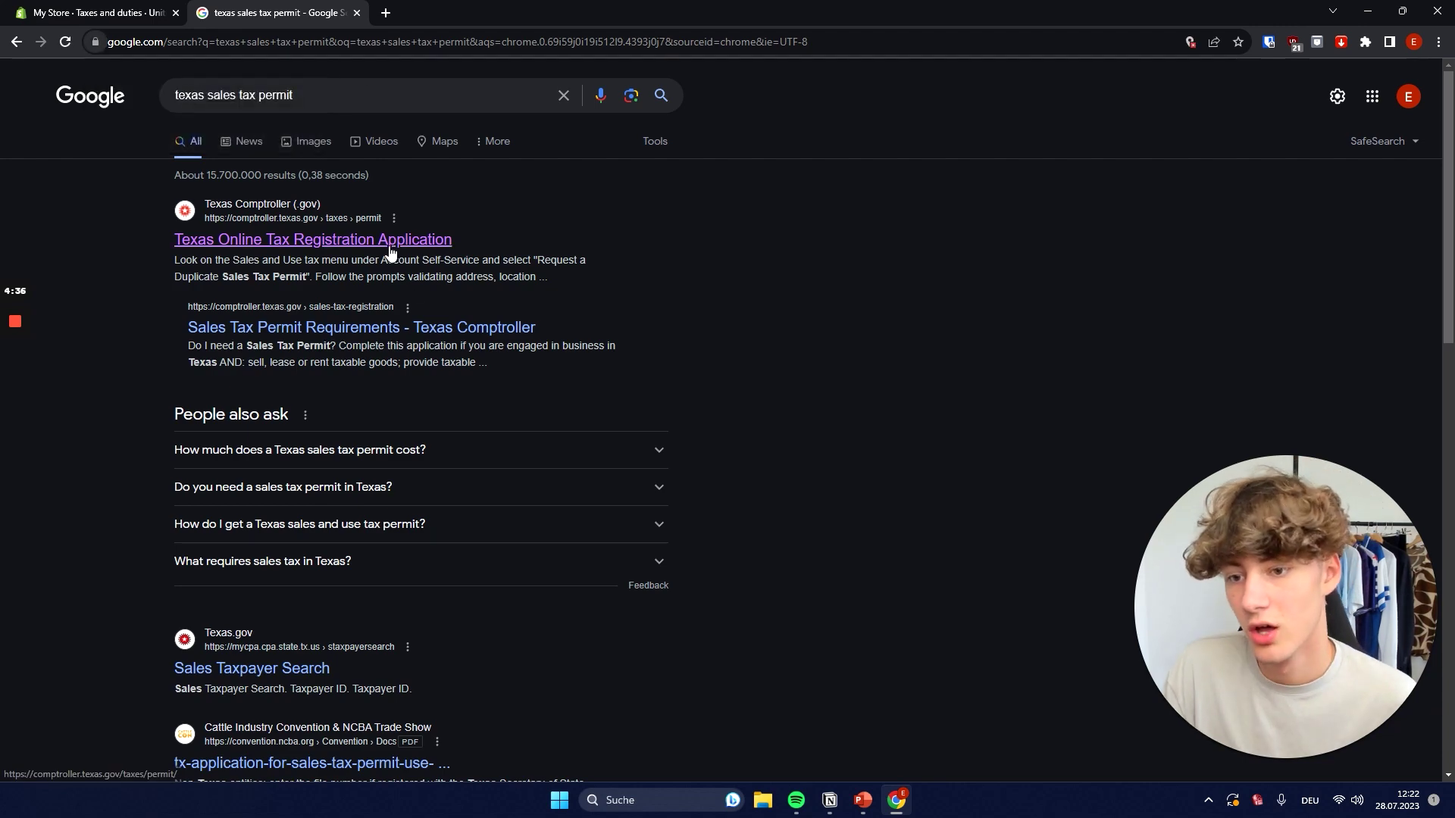
pyautogui.click(391, 241)
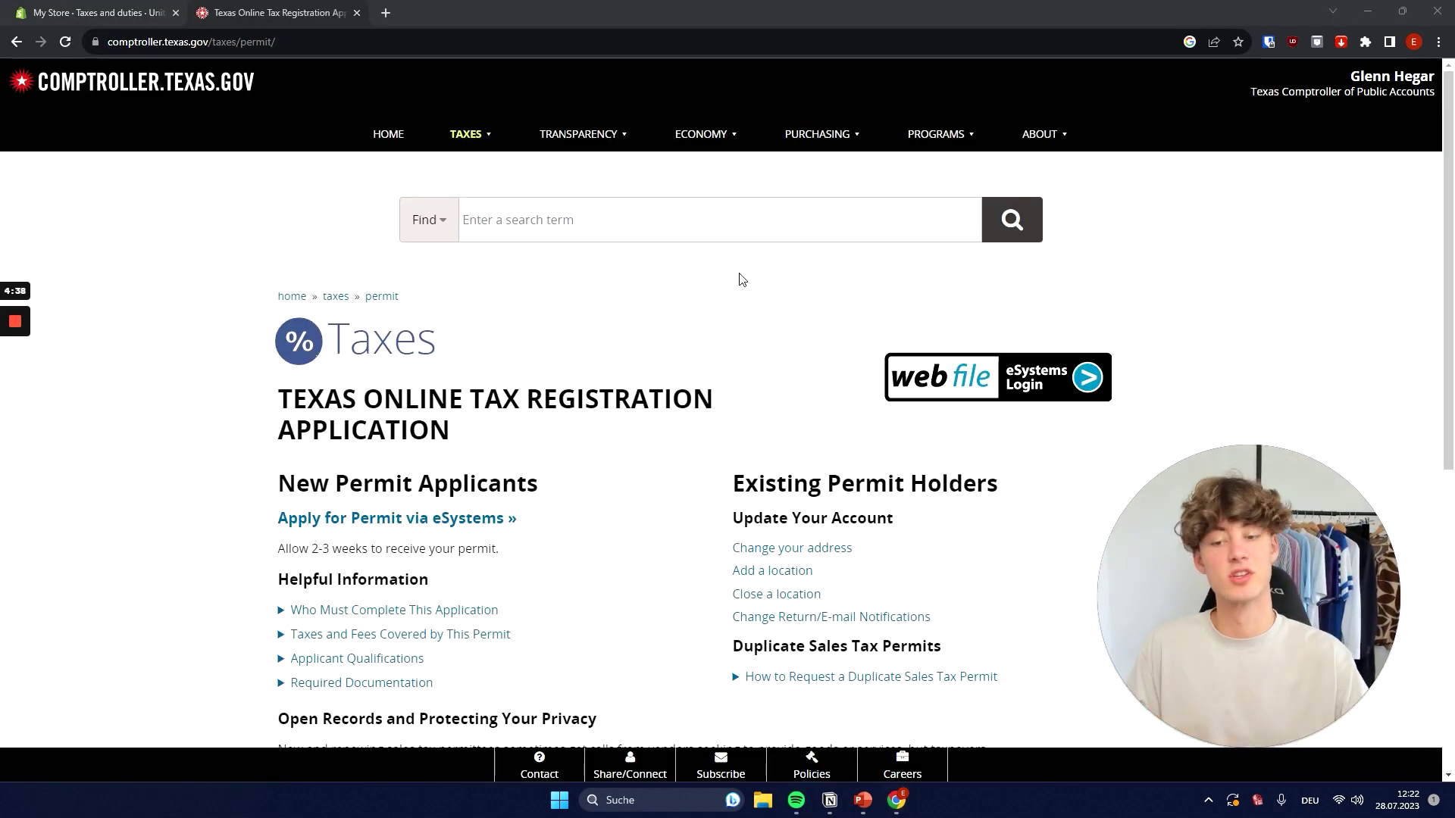
pyautogui.scroll(-3, 741, 280)
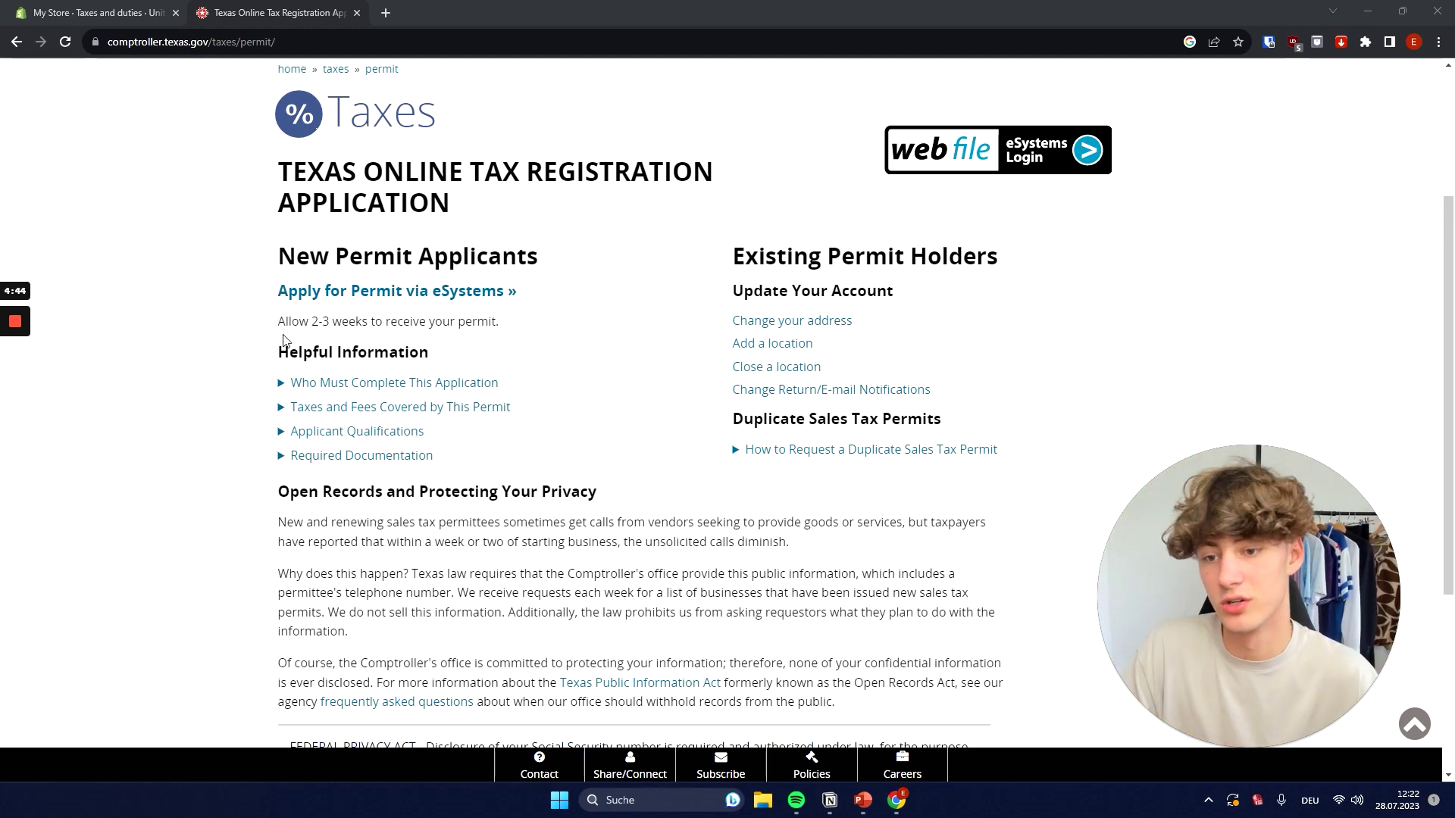
pyautogui.moveTo(310, 322); pyautogui.dragTo(368, 321)
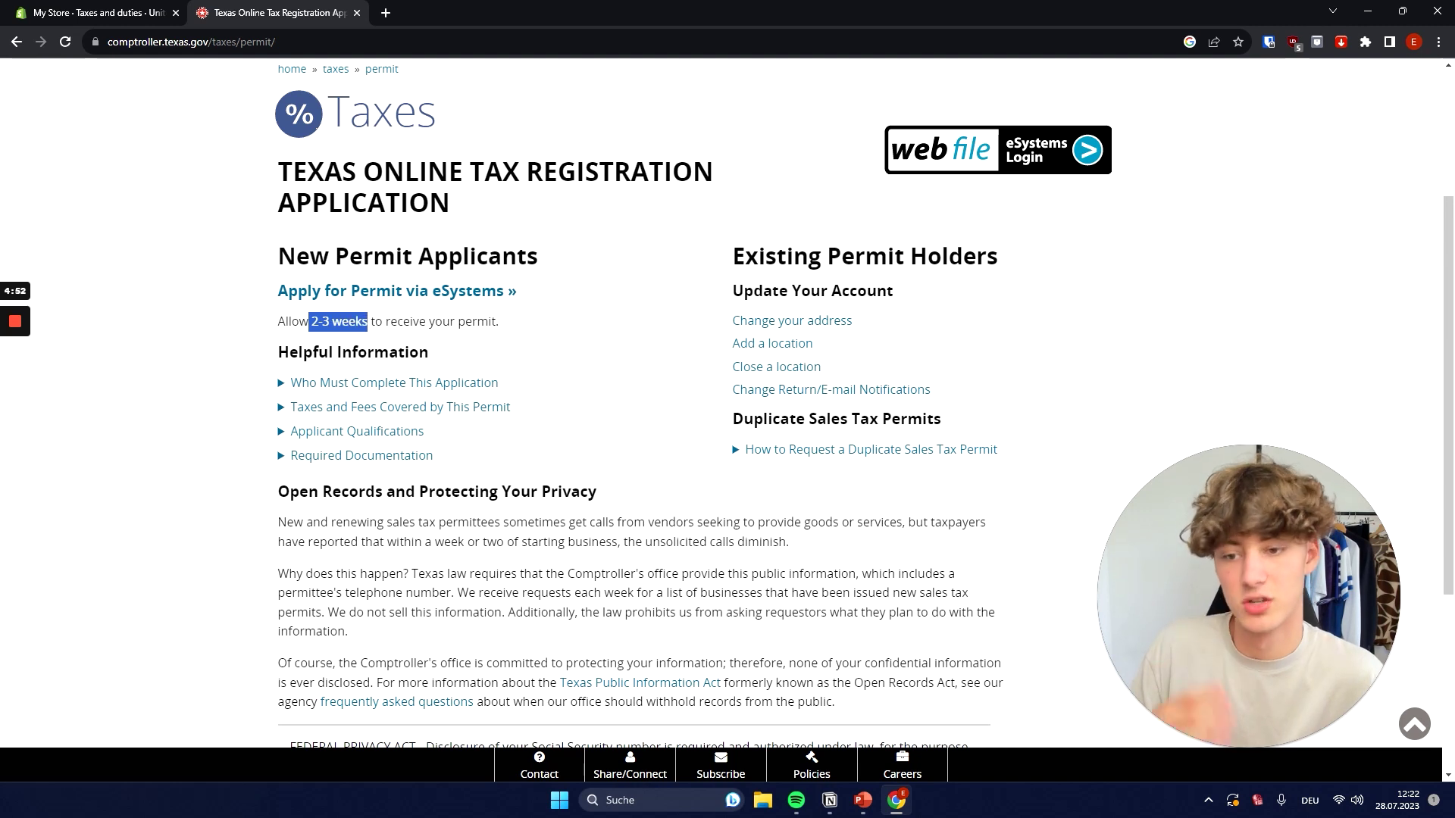
pyautogui.click(368, 321)
pyautogui.click(189, 41)
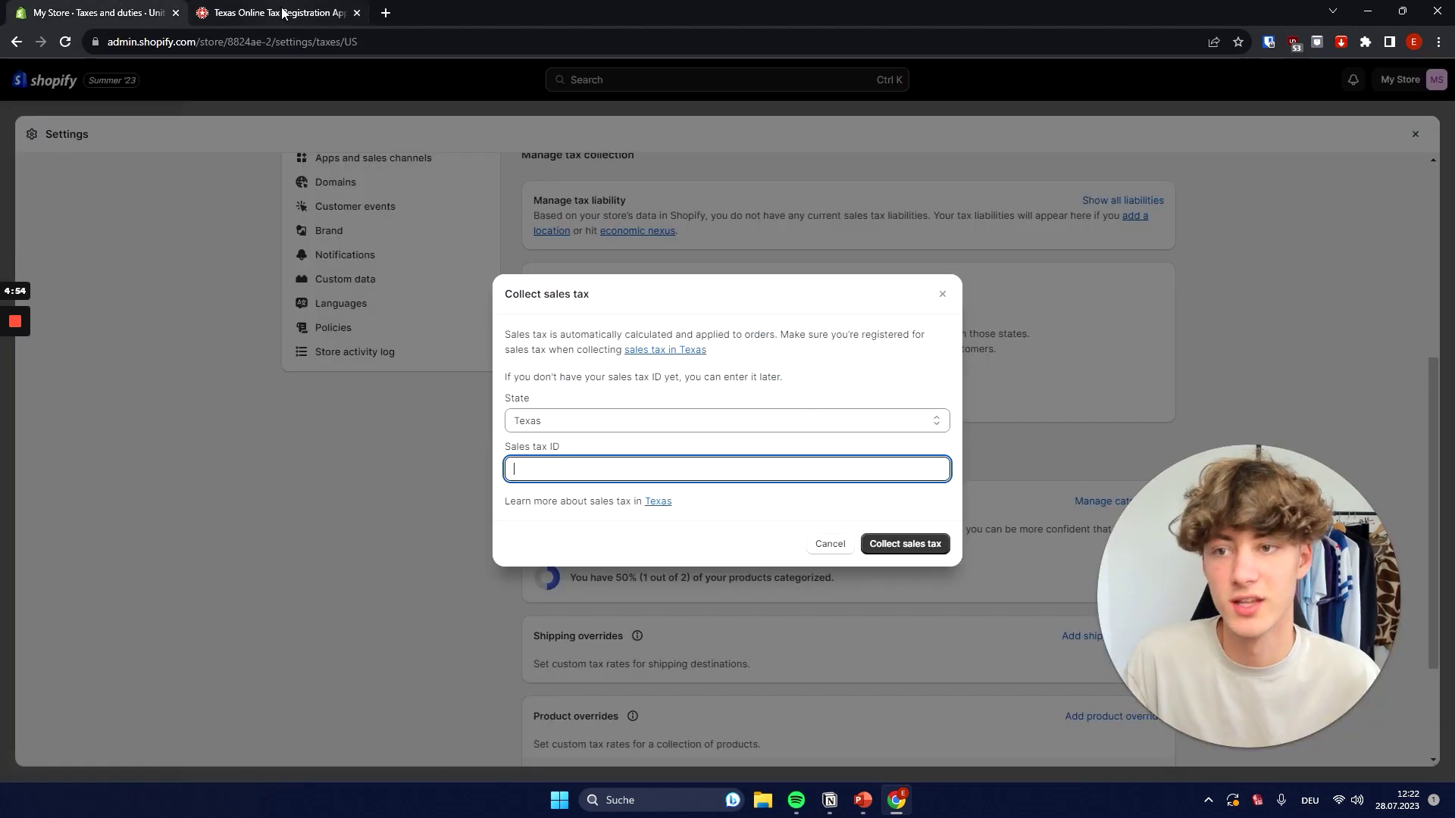
# Close the Comptroller tab and cancel the Texas Collect sales tax dialog
pyautogui.click(357, 13)
pyautogui.moveTo(678, 501); pyautogui.dragTo(484, 441)
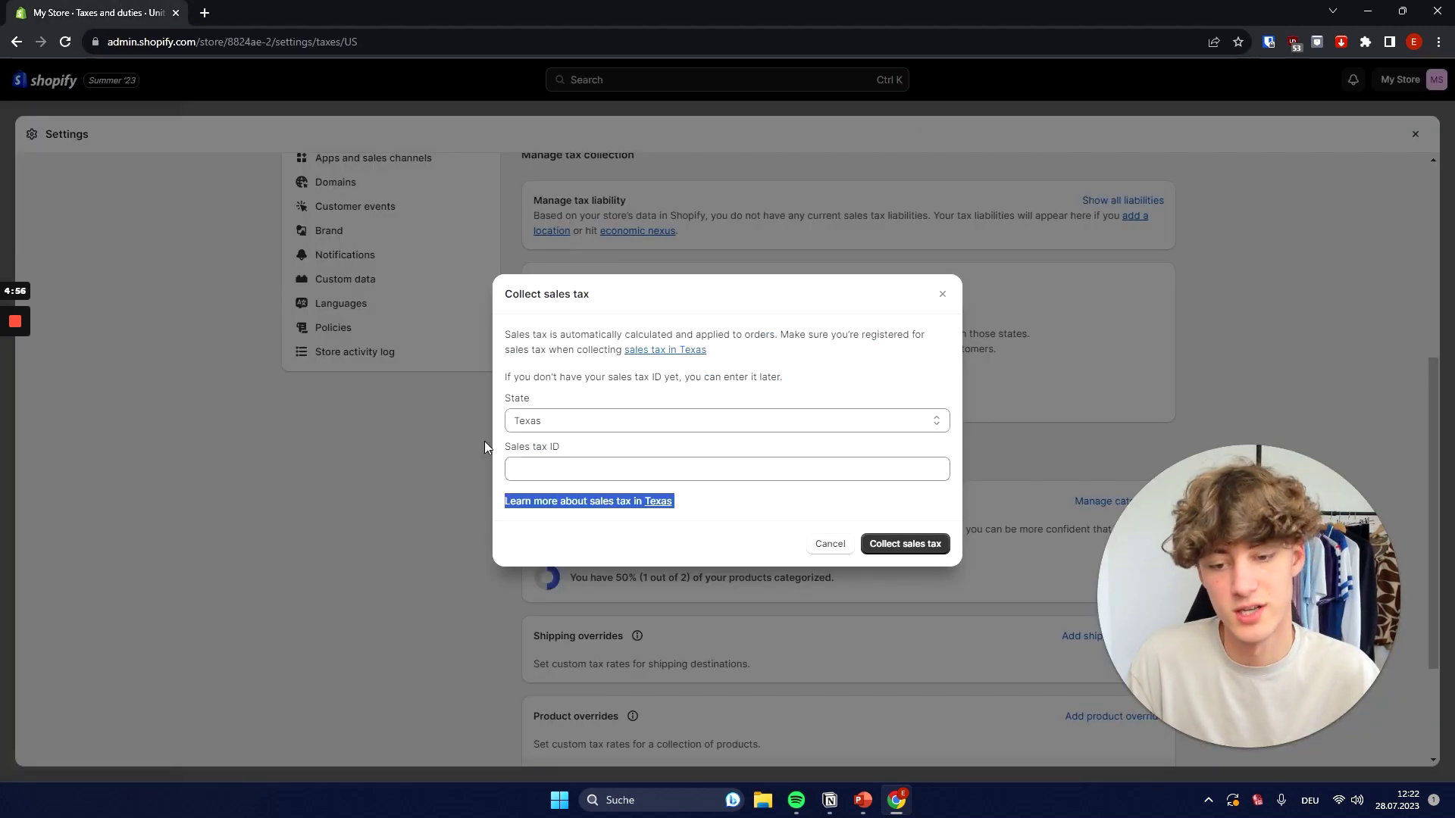
pyautogui.click(584, 469)
pyautogui.rightClick(584, 469)
pyautogui.press('Escape')
pyautogui.press('Escape')
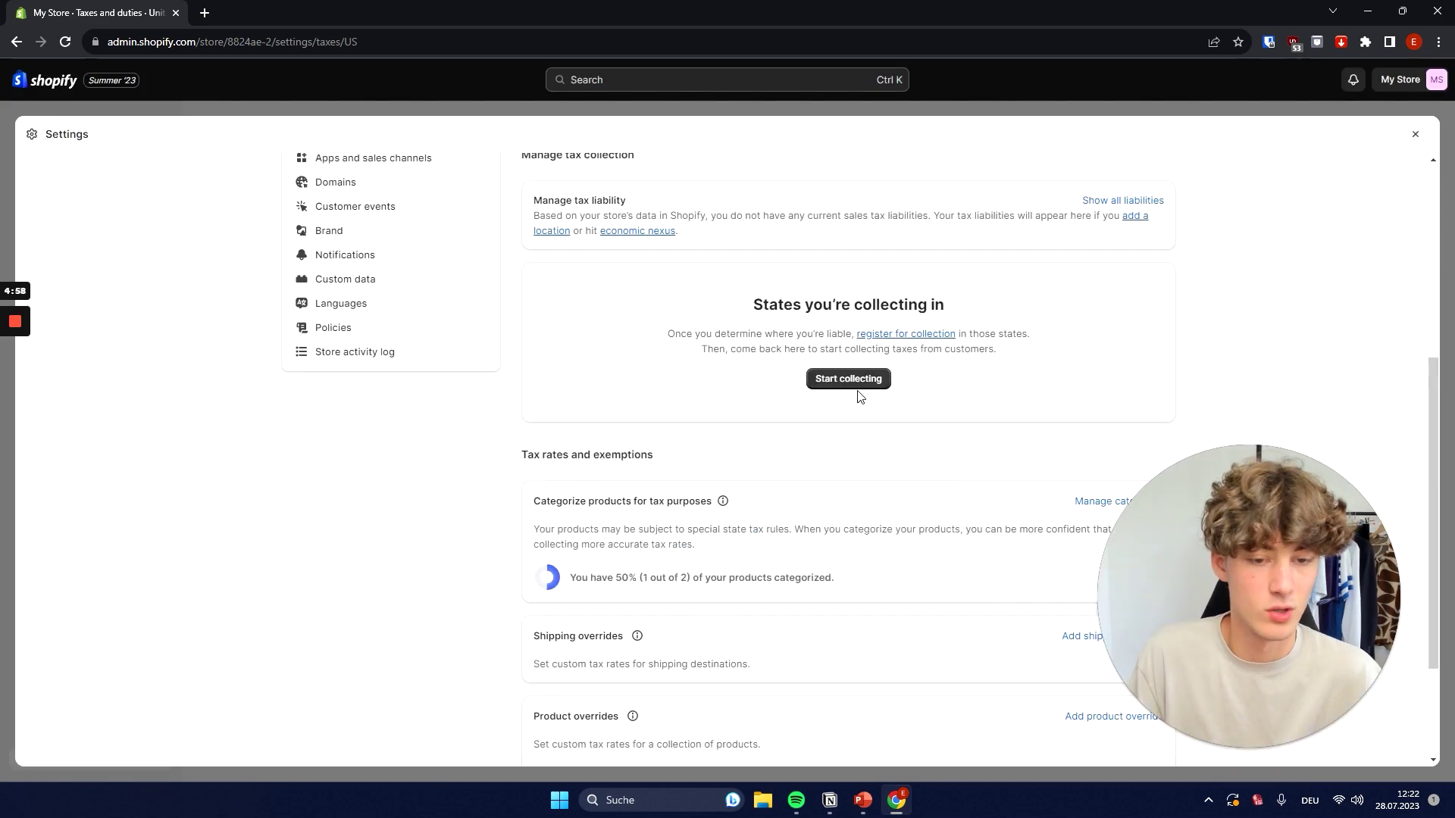
pyautogui.click(857, 385)
pyautogui.press('Escape')
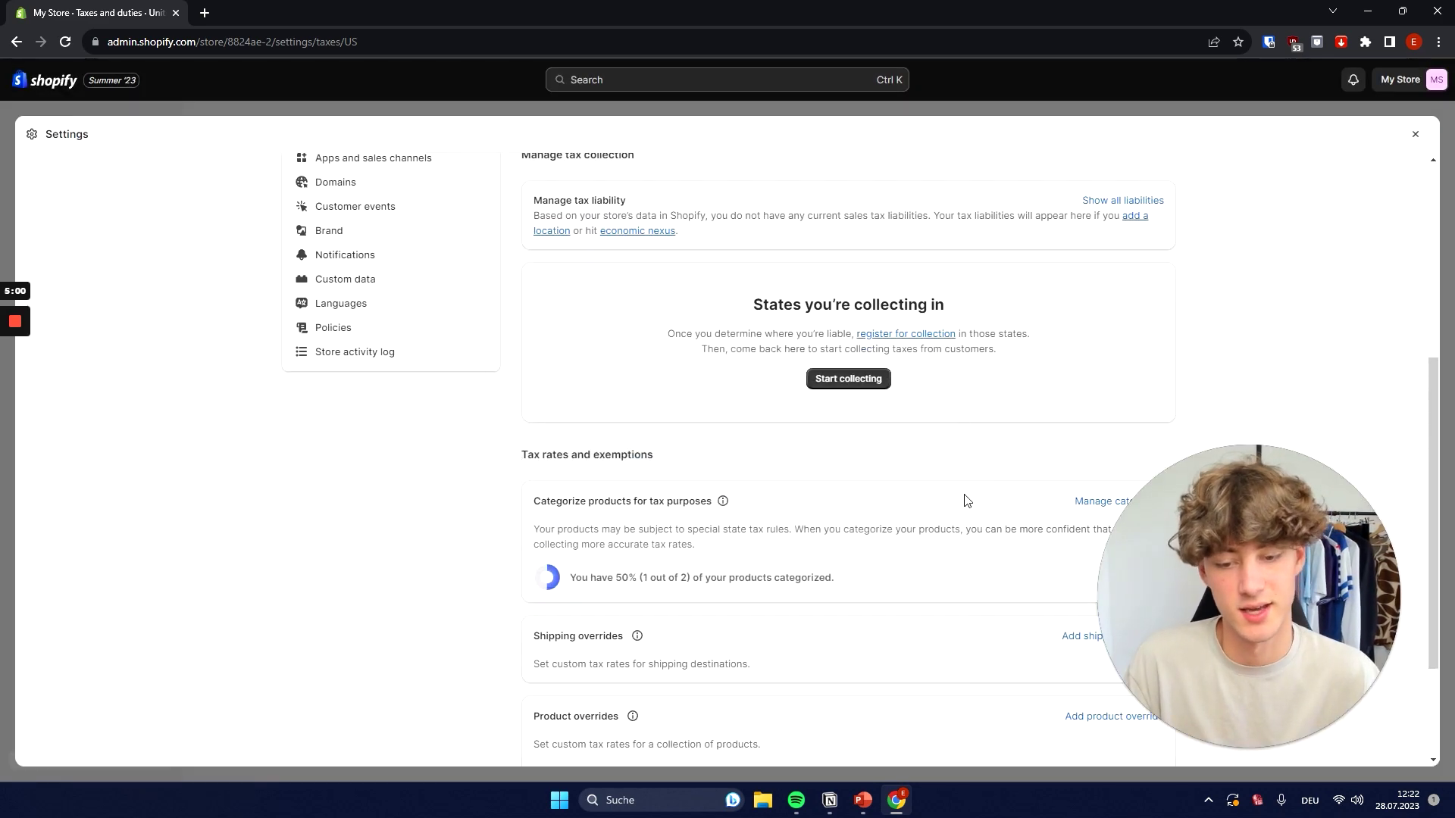
# Open Manage categories under Tax rates and exemptions to categorize products
pyautogui.moveTo(1116, 570); pyautogui.dragTo(300, 617)
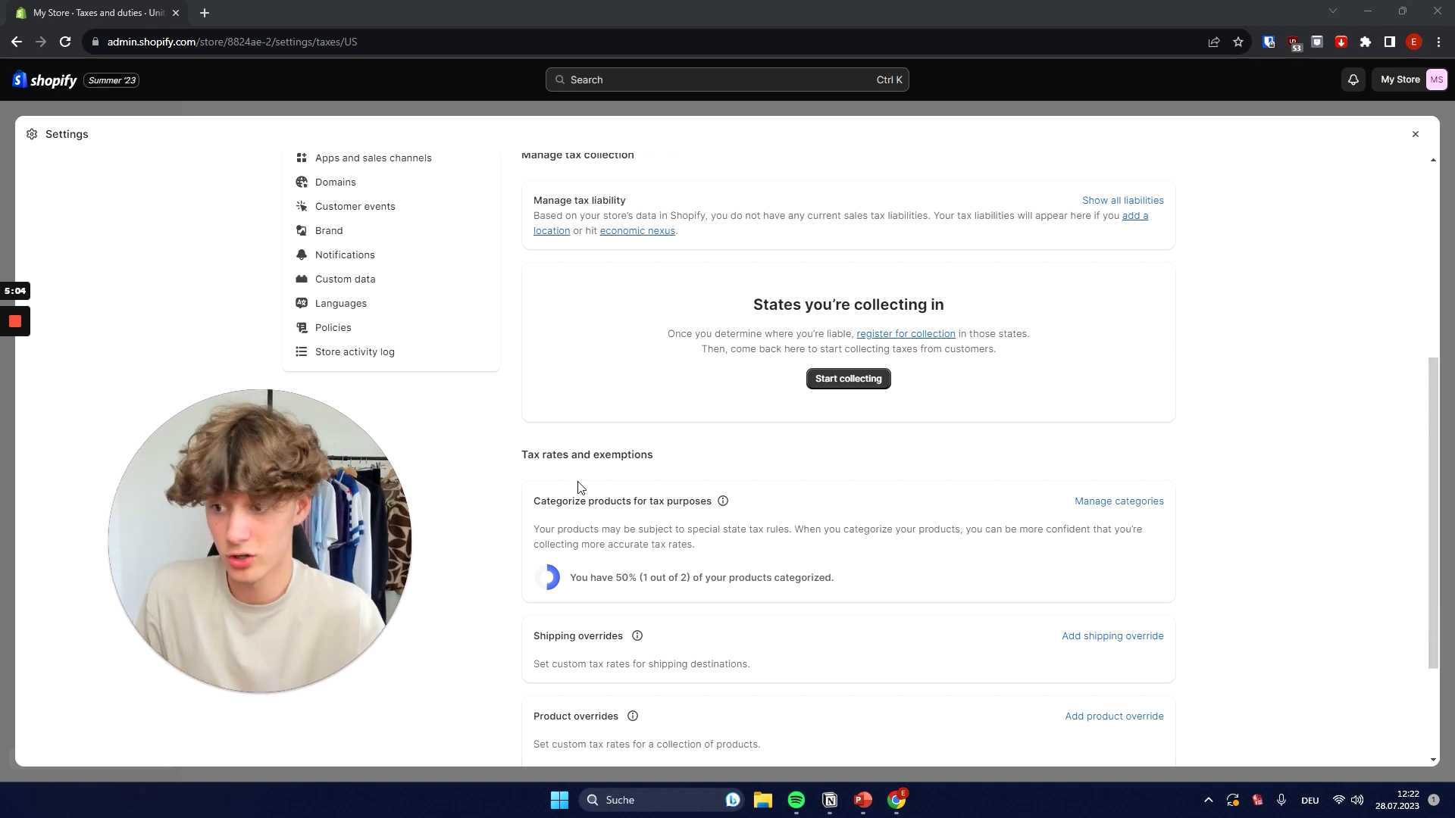
pyautogui.scroll(-1, 751, 447)
pyautogui.moveTo(534, 425); pyautogui.dragTo(665, 425)
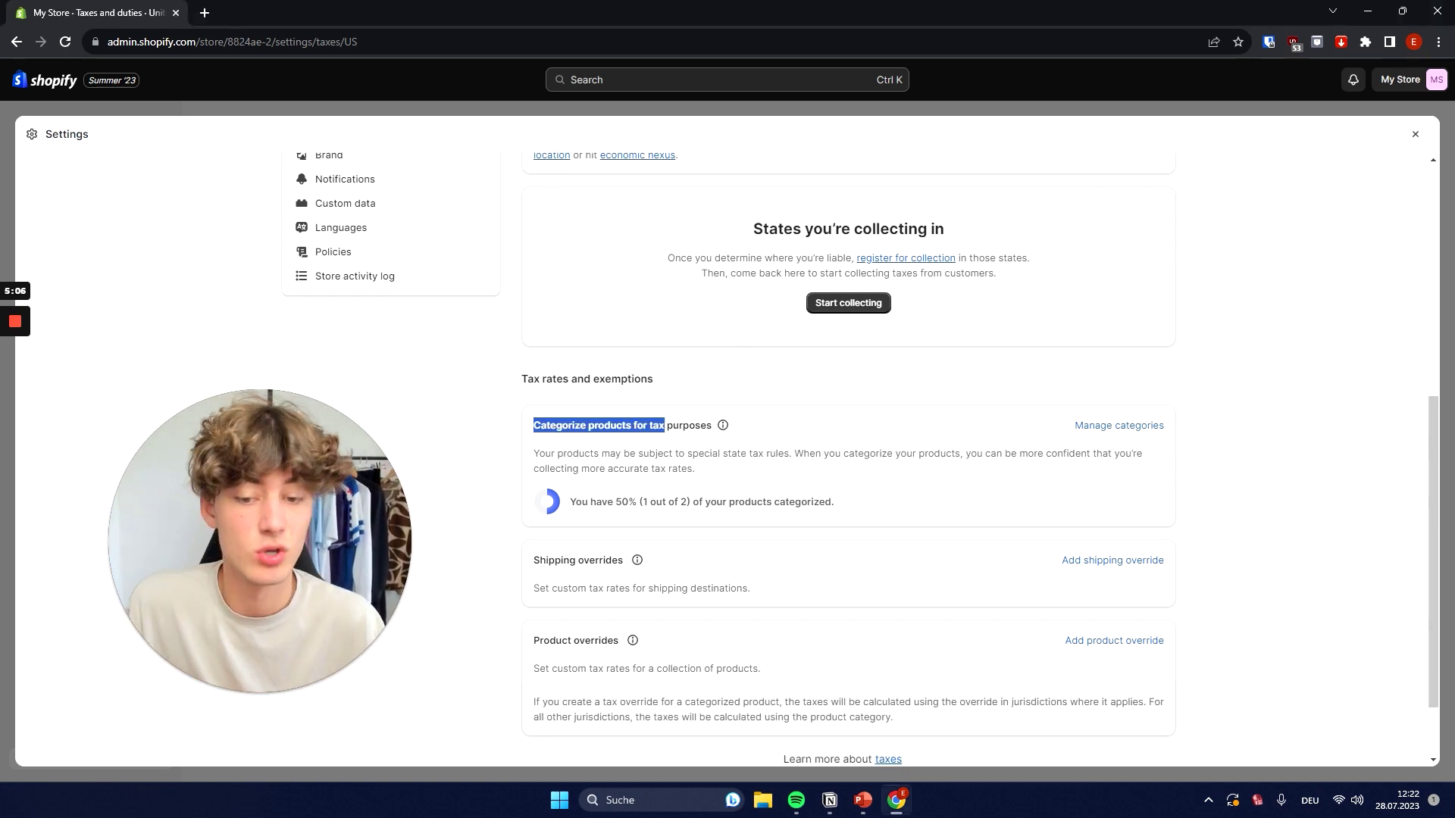
pyautogui.click(958, 473)
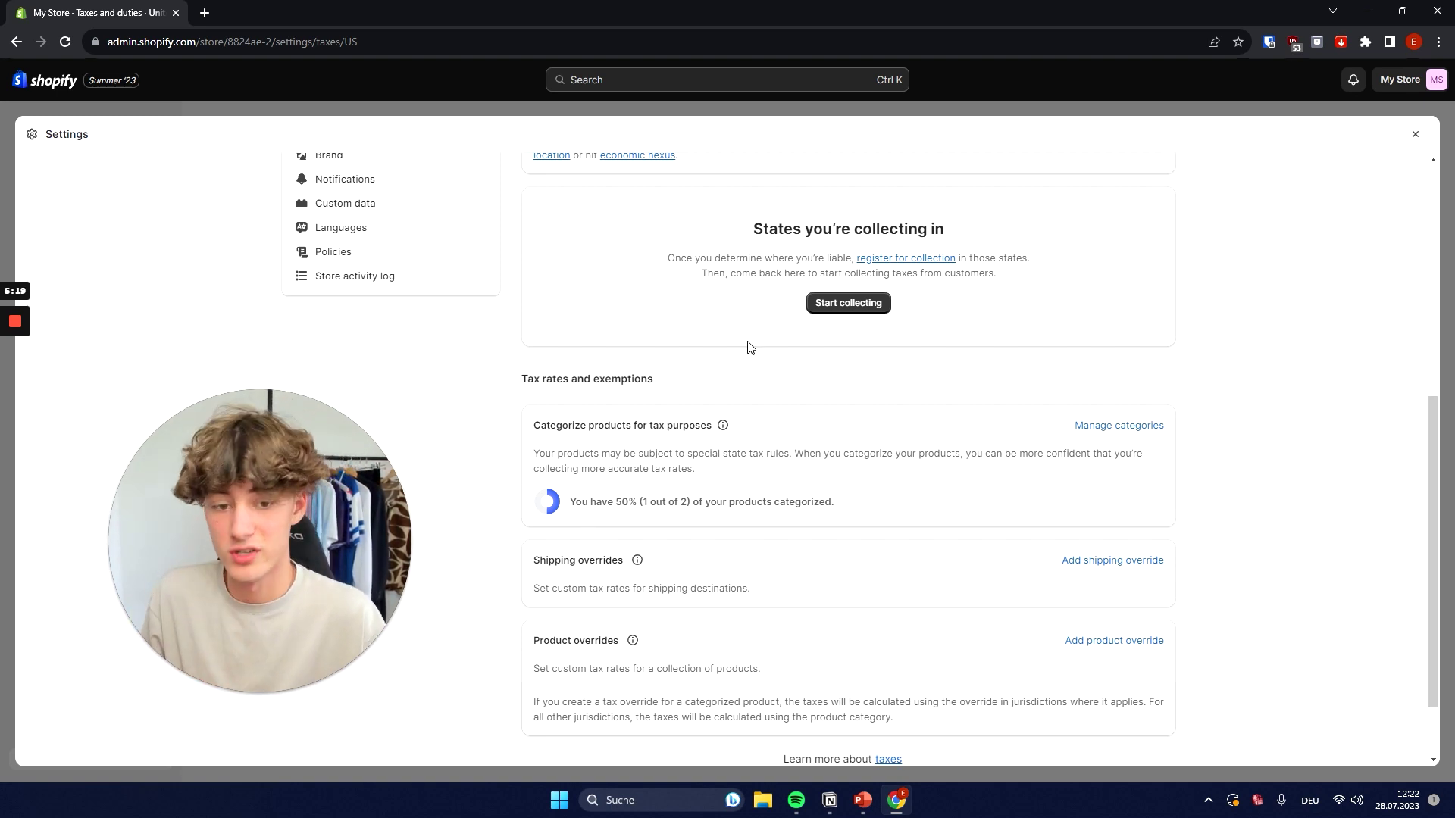
pyautogui.click(1108, 426)
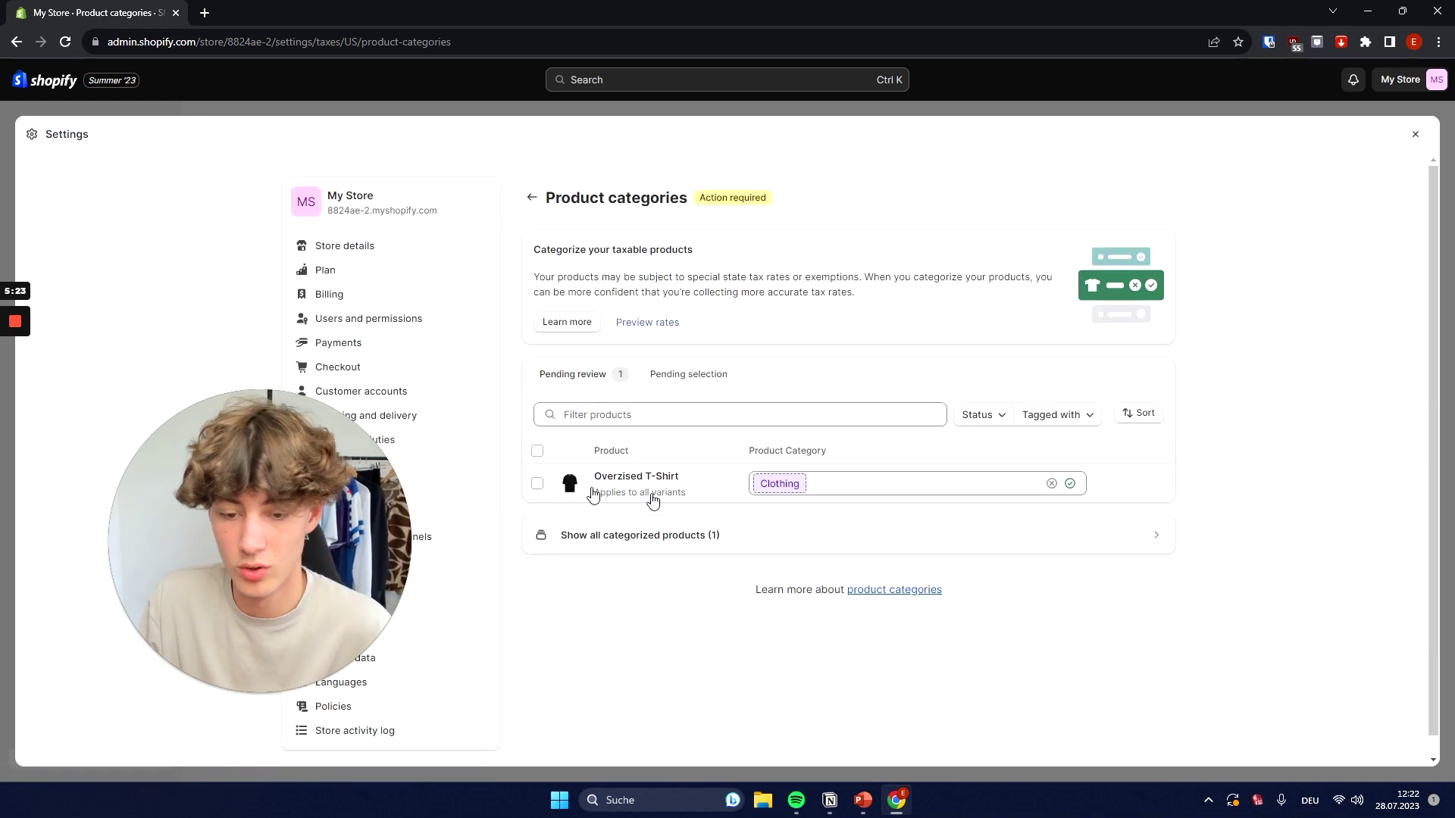
# View the pending Overzised T-Shirt and open its Product Category choices, with Clothing suggested
pyautogui.moveTo(588, 472); pyautogui.dragTo(686, 498)
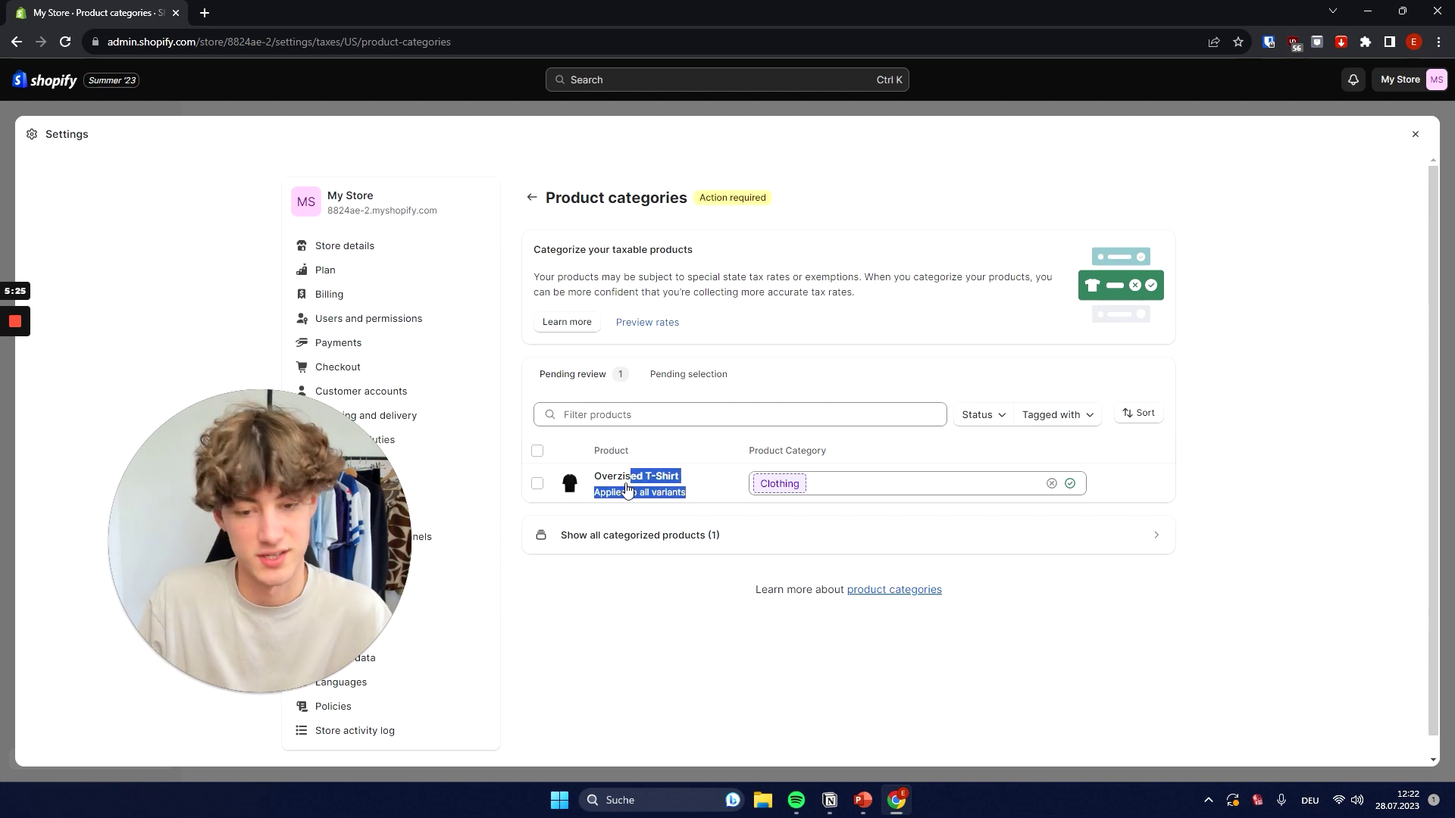
pyautogui.click(624, 500)
pyautogui.click(660, 605)
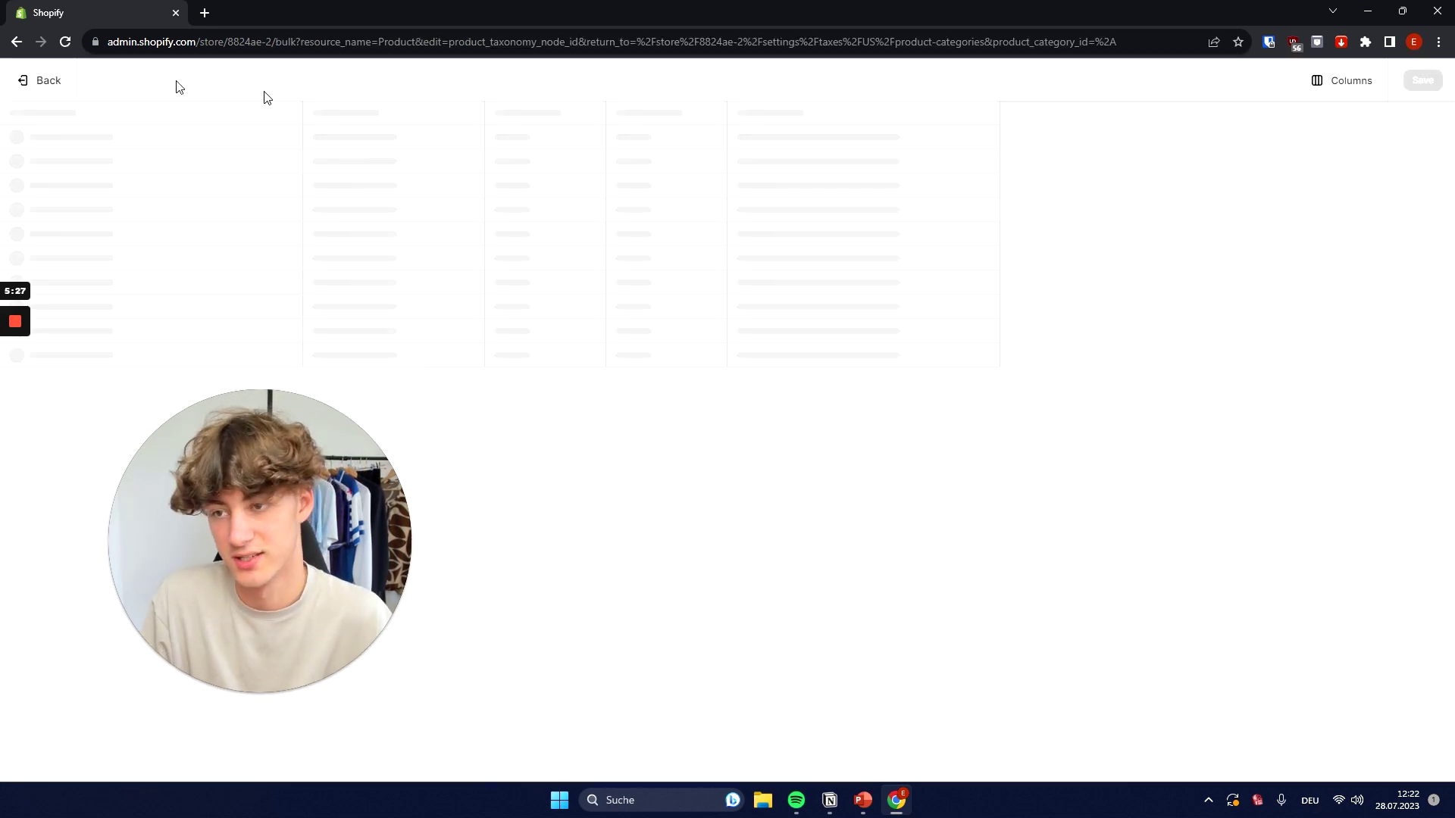
pyautogui.hotkey('alt', 'Left')
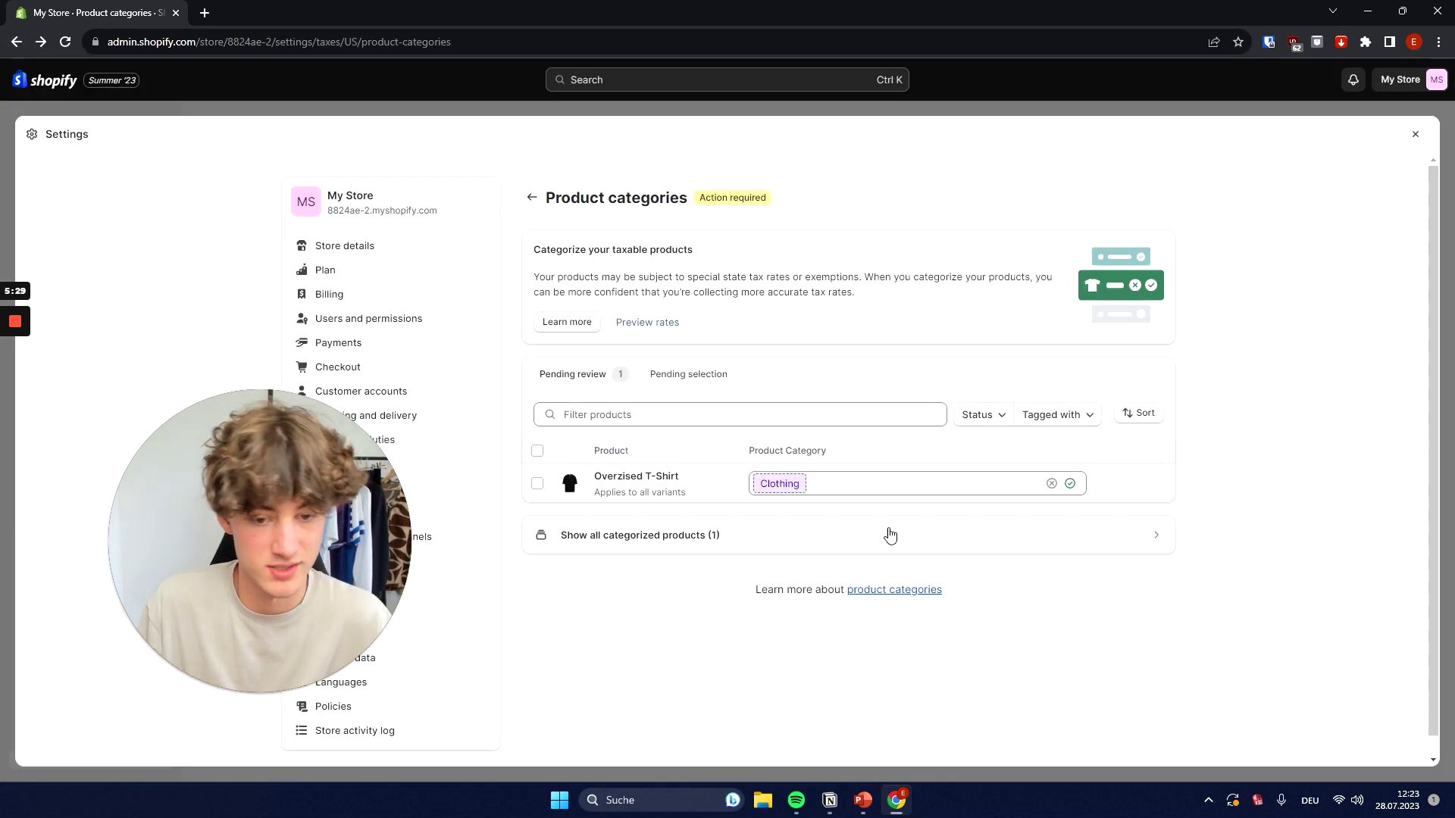
pyautogui.click(723, 386)
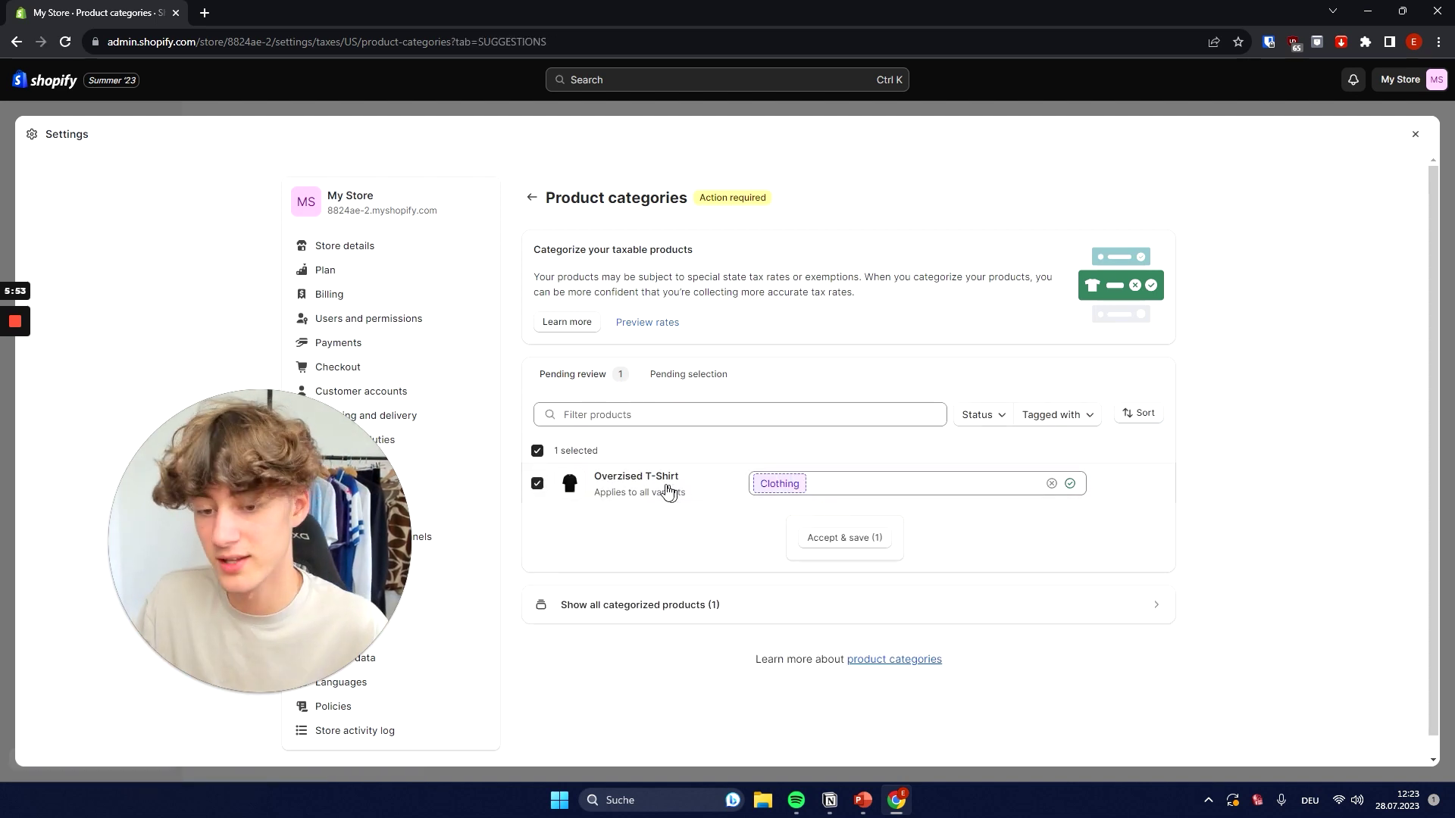
pyautogui.click(659, 482)
pyautogui.click(872, 483)
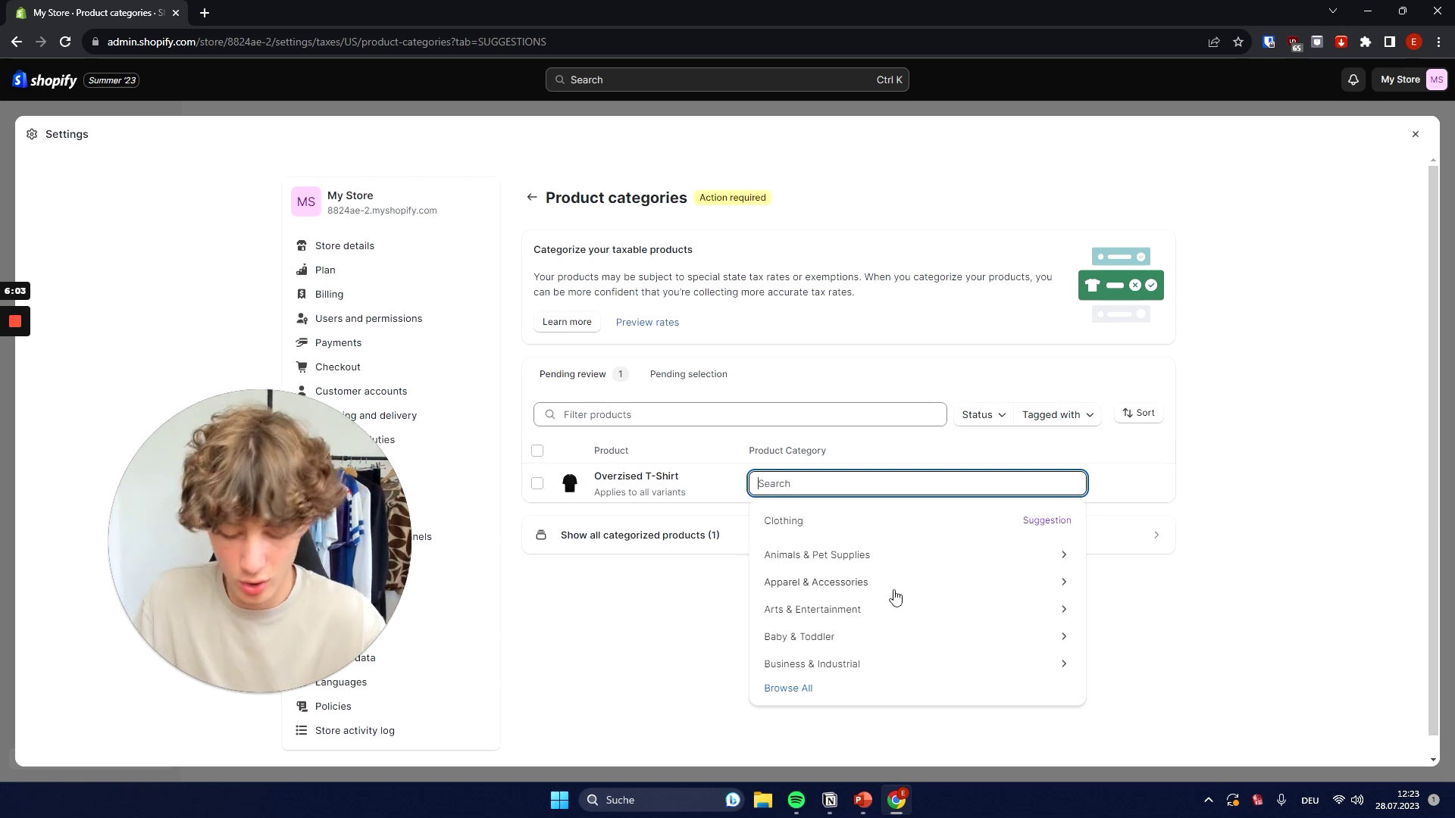
# Set the Overzised T-Shirt's Product Category to Apparel & Accessories
pyautogui.write('Clothin')
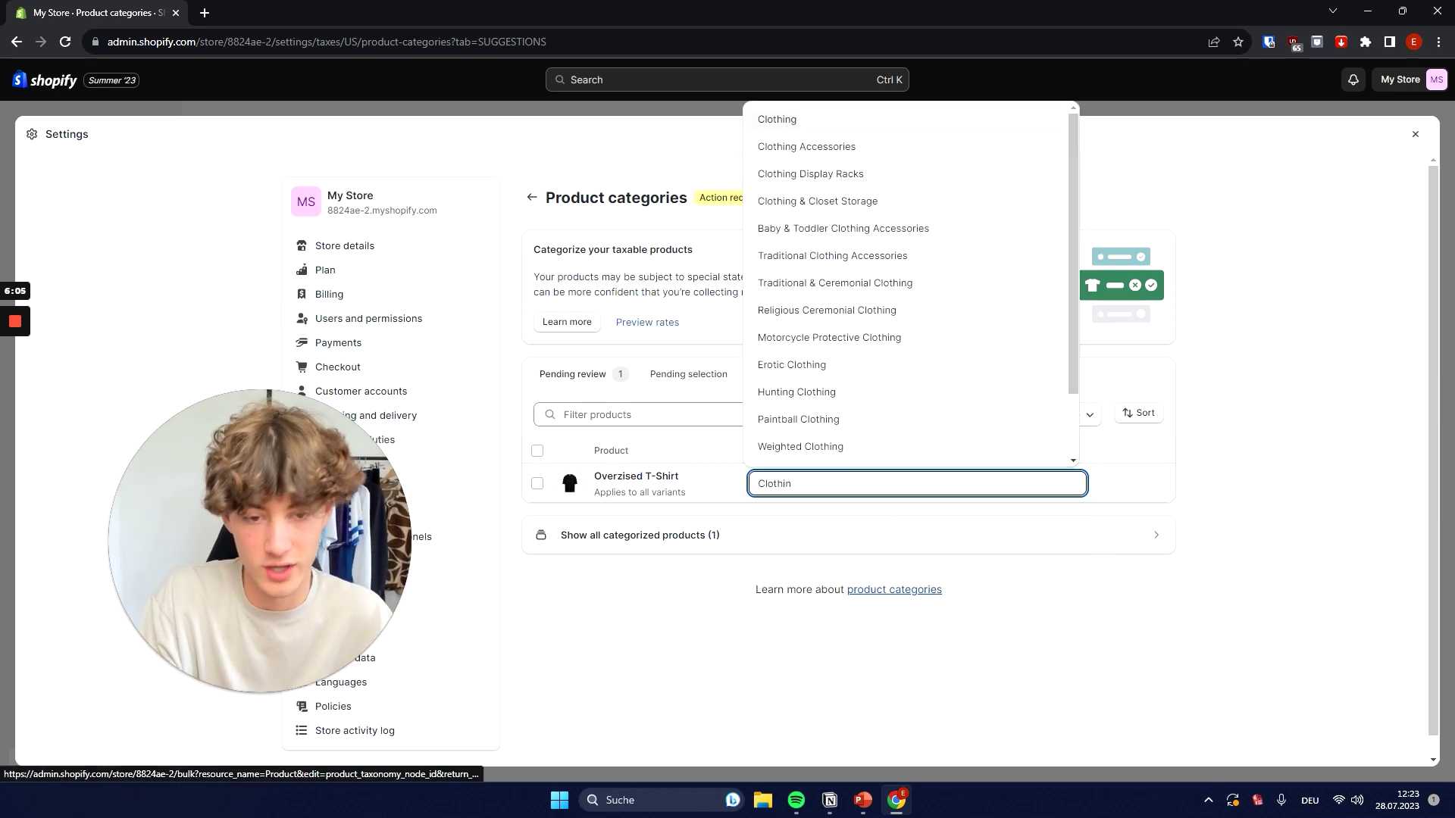
pyautogui.scroll(-1, 861, 376)
pyautogui.scroll(1, 893, 377)
pyautogui.hotkey('ctrl', 'a')
pyautogui.press('BackSpace')
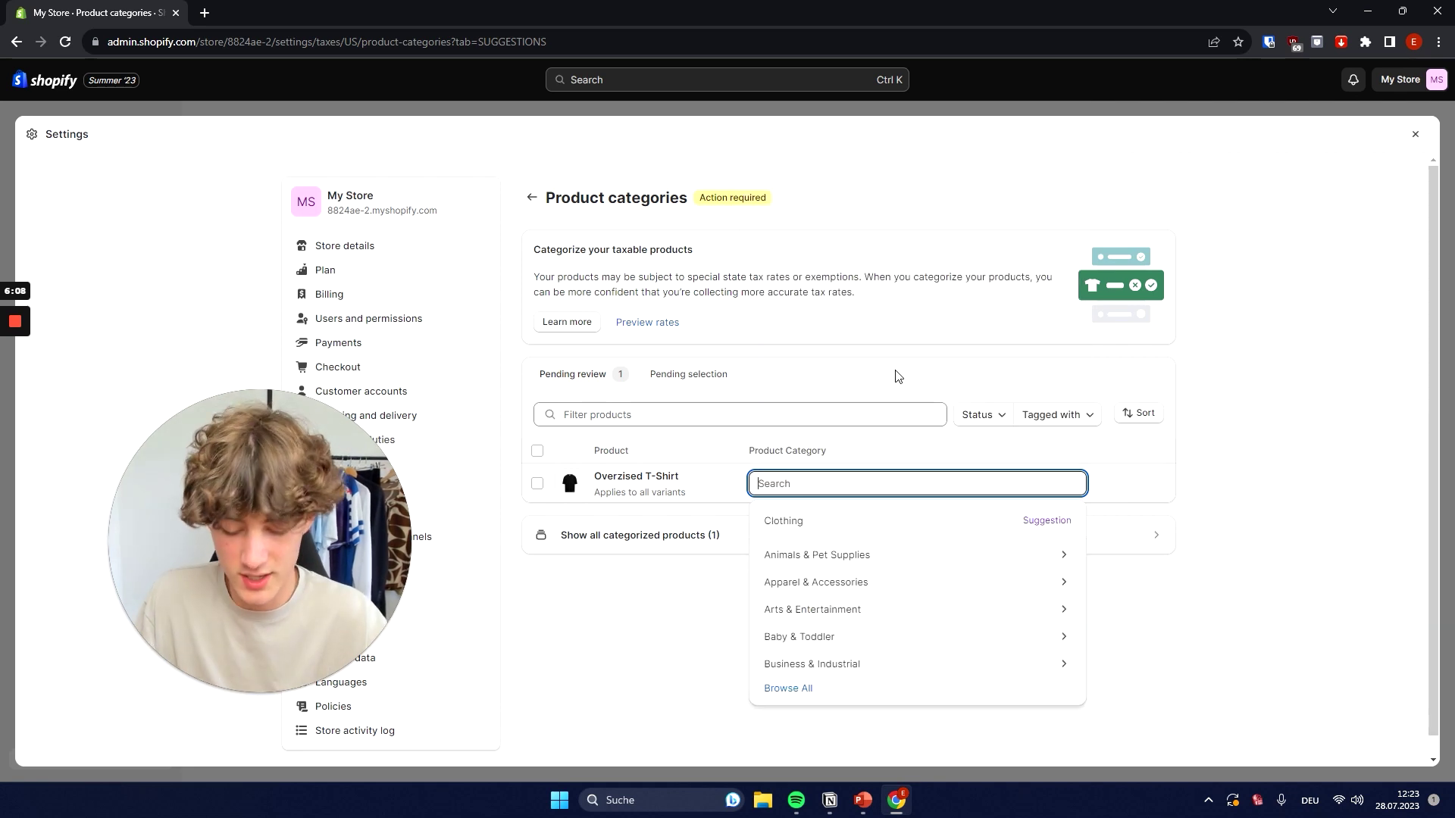
pyautogui.write('Clothin')
pyautogui.scroll(-1, 894, 357)
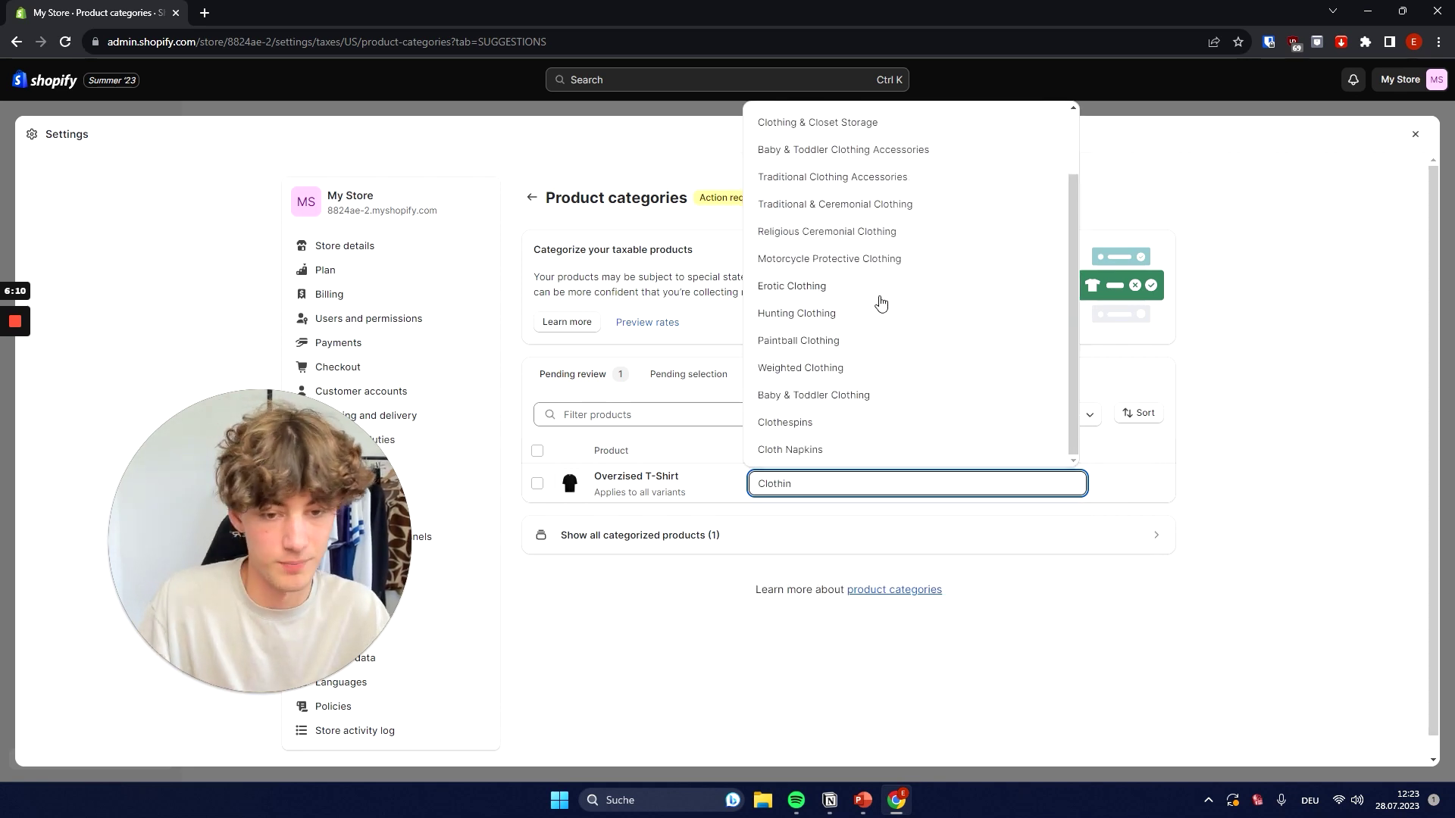
pyautogui.scroll(1, 773, 335)
pyautogui.scroll(-2, 947, 448)
pyautogui.hotkey('ctrl', 'a')
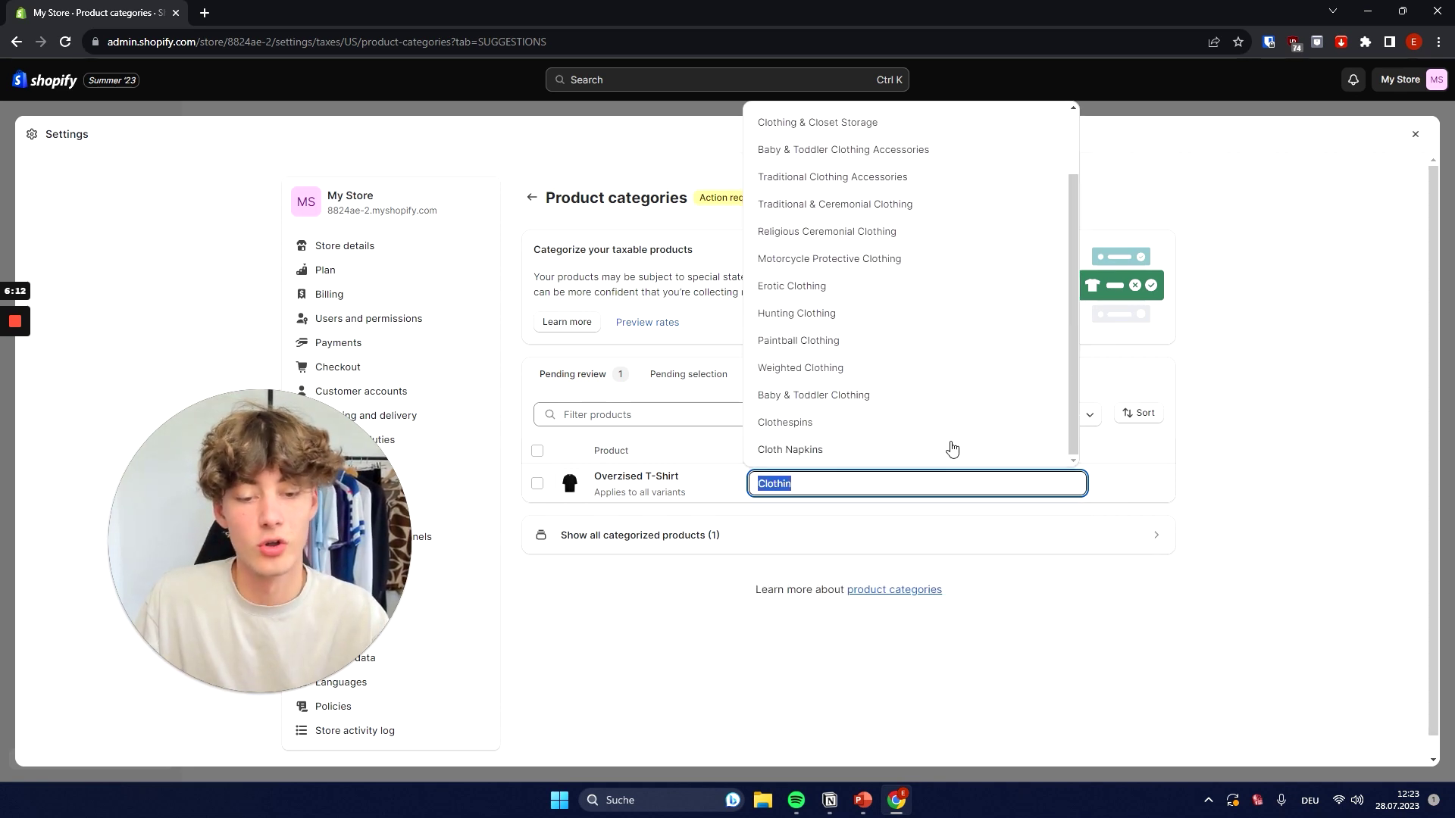
pyautogui.press('BackSpace')
pyautogui.click(869, 582)
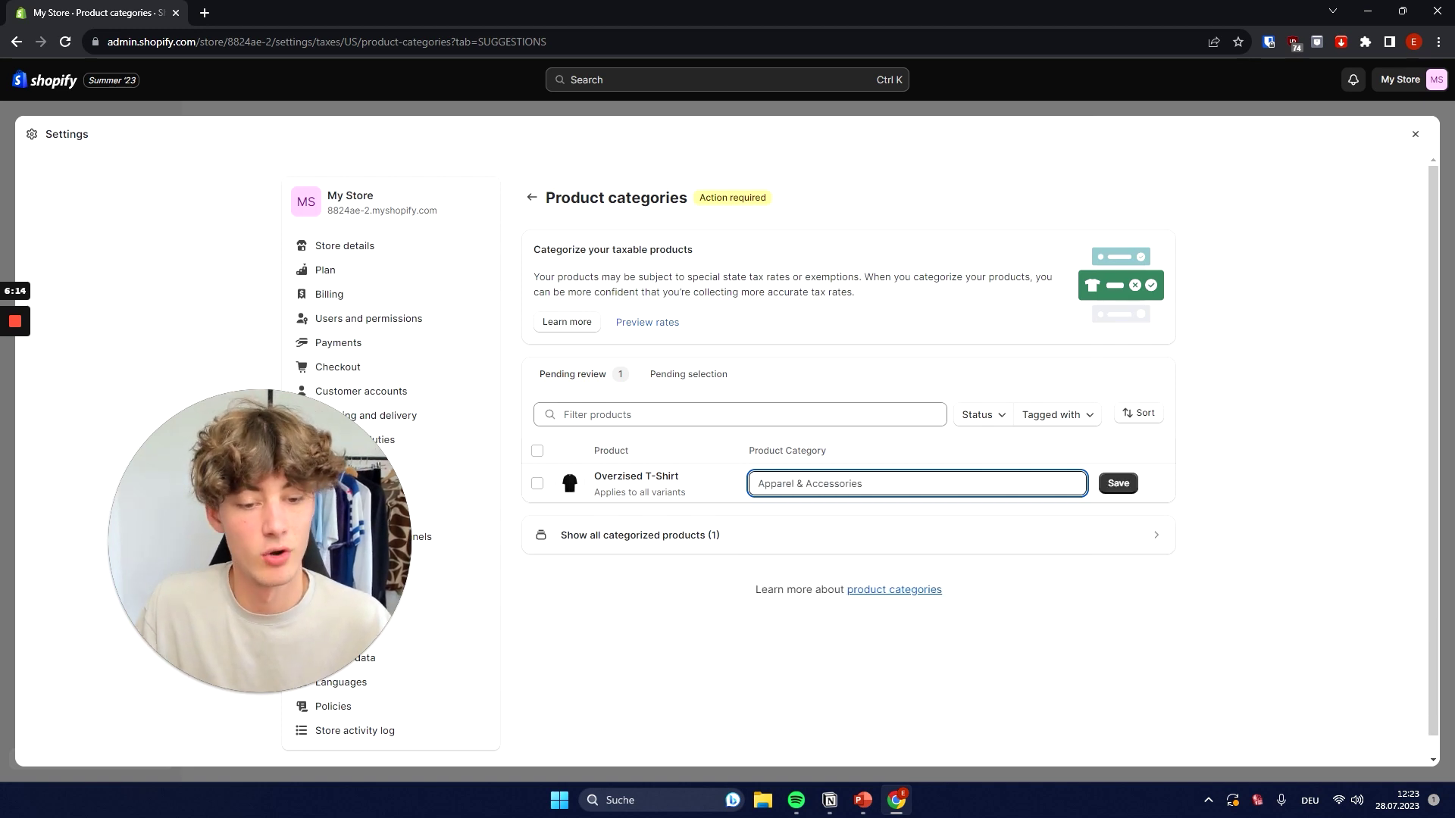
# Select the T-Shirt row for Accept & save, then dismiss the confirmation without saving
pyautogui.click(646, 498)
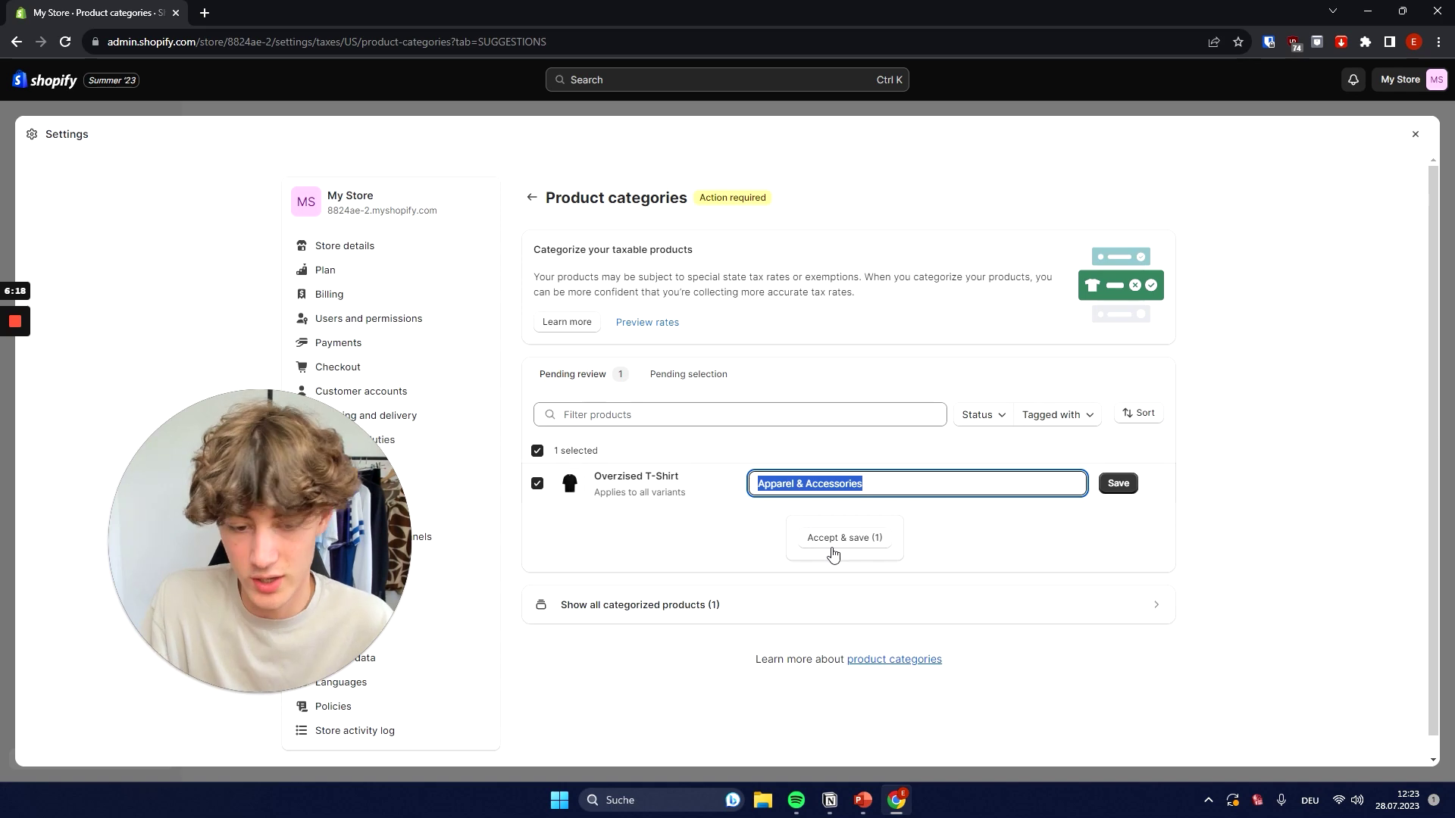
pyautogui.click(844, 539)
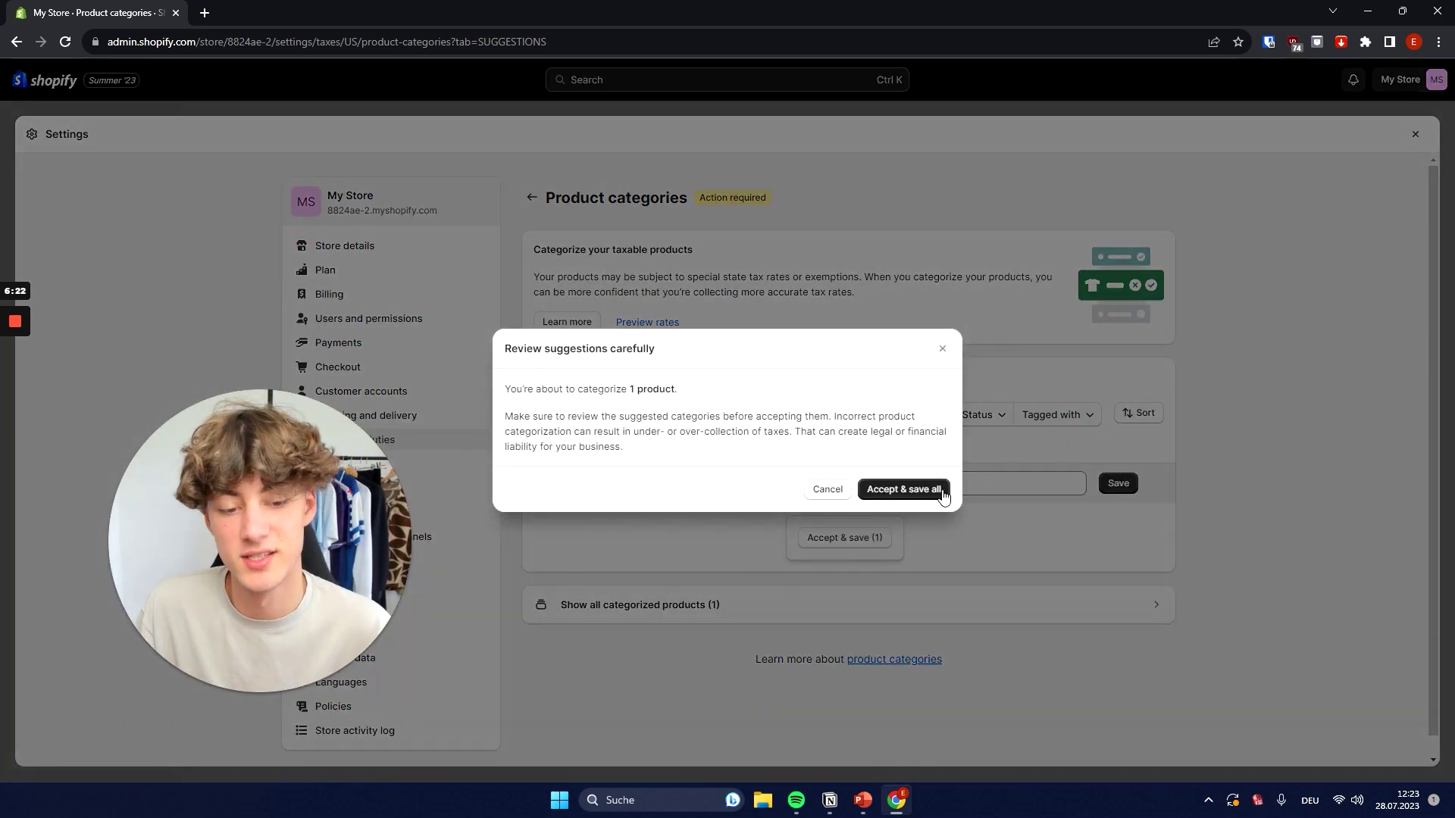
pyautogui.click(942, 350)
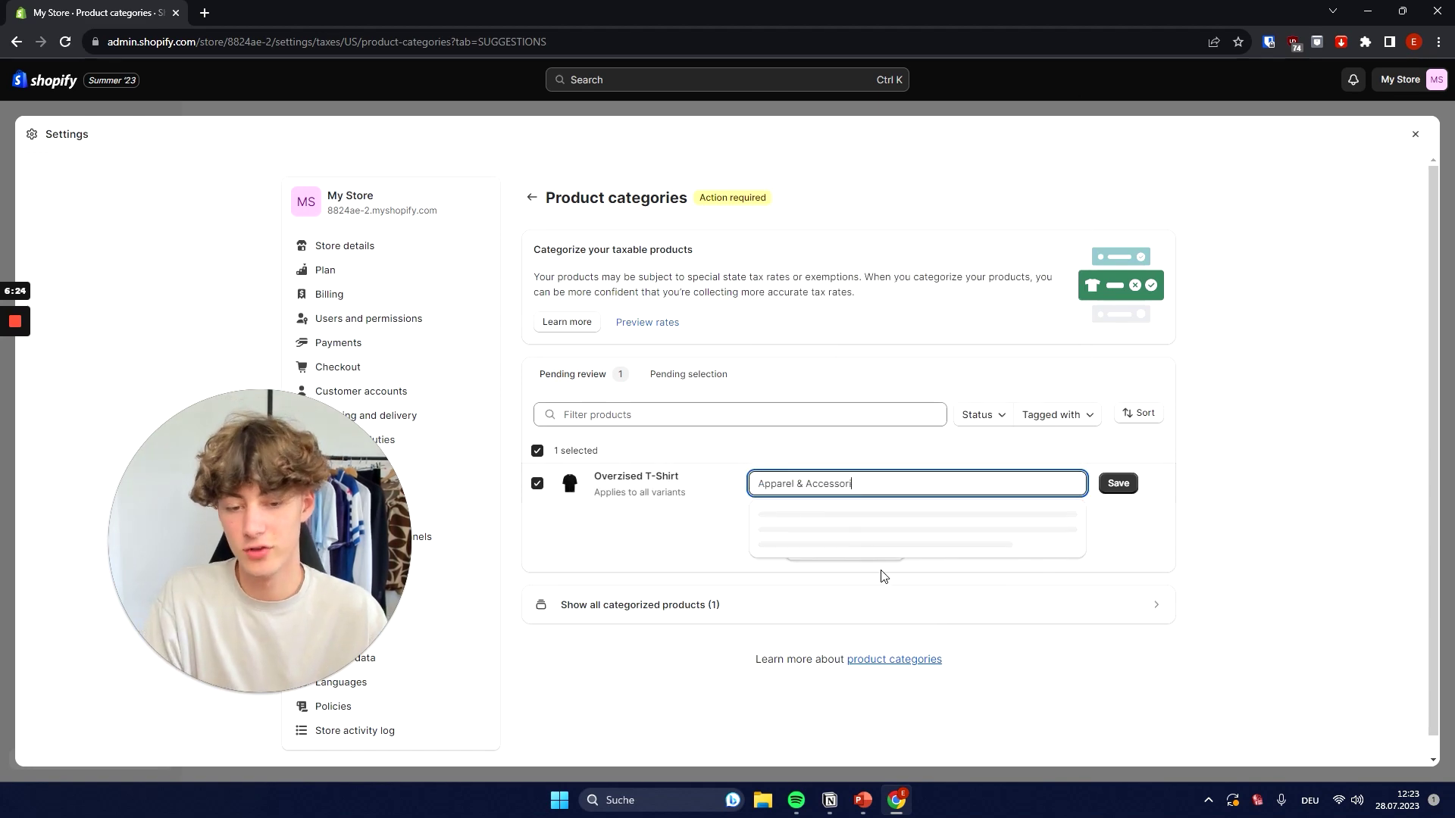
pyautogui.click(631, 574)
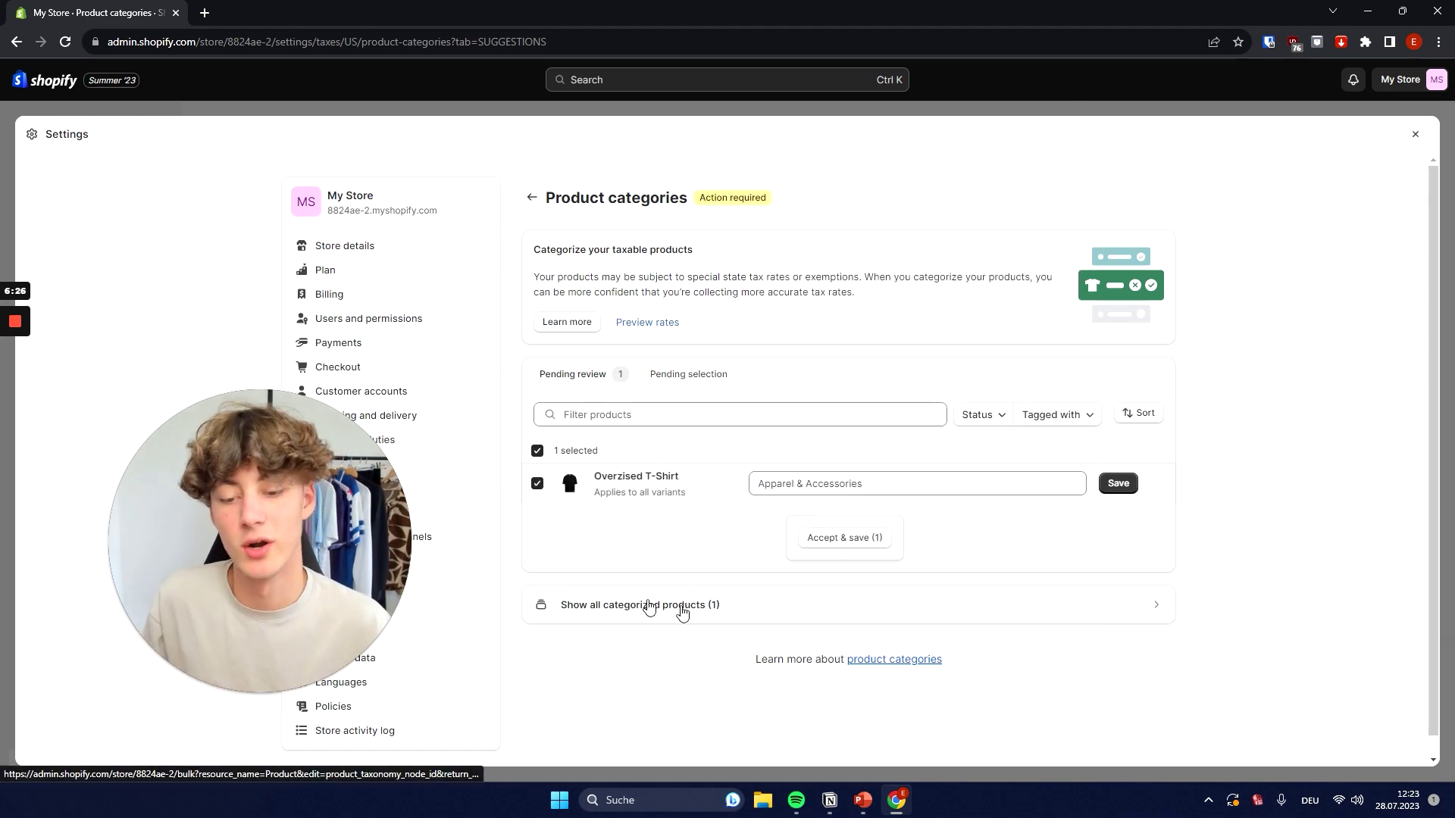
# Leave the page to view categorized products, inspect the glass vases row's Vases category, then go back
pyautogui.click(707, 606)
pyautogui.click(920, 458)
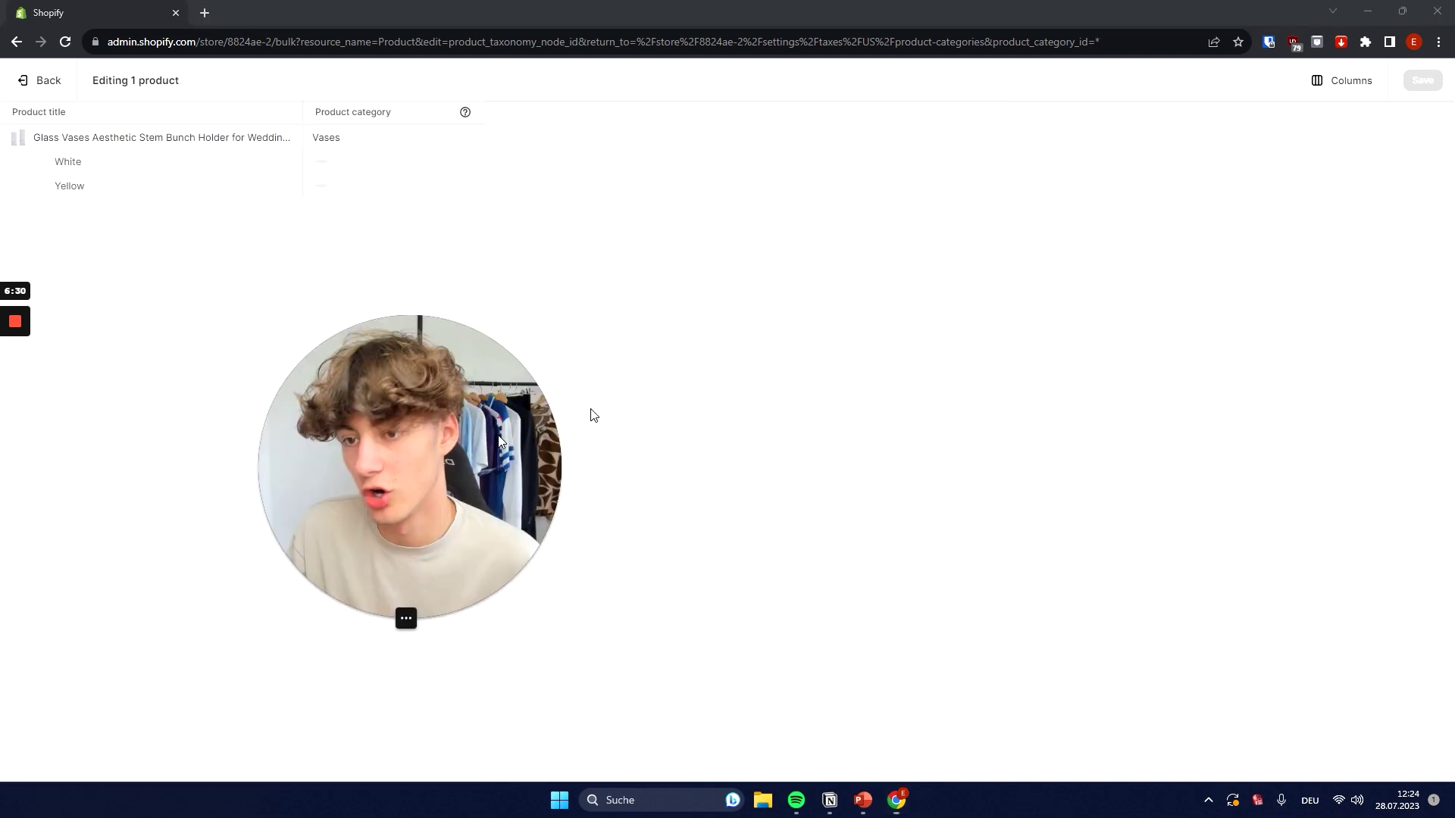
pyautogui.click(33, 137)
pyautogui.moveTo(33, 137); pyautogui.dragTo(125, 137)
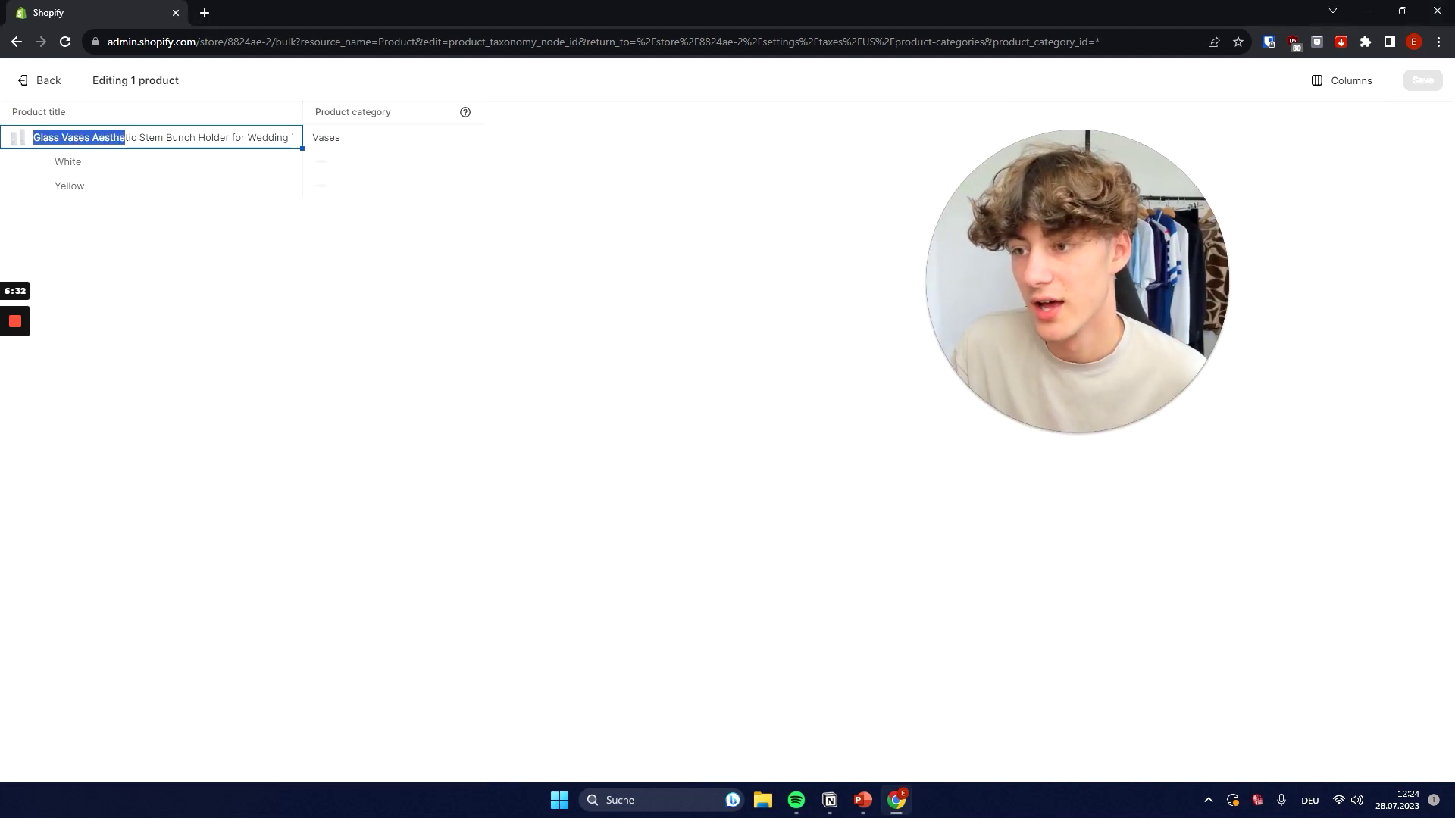
pyautogui.click(276, 137)
pyautogui.click(84, 315)
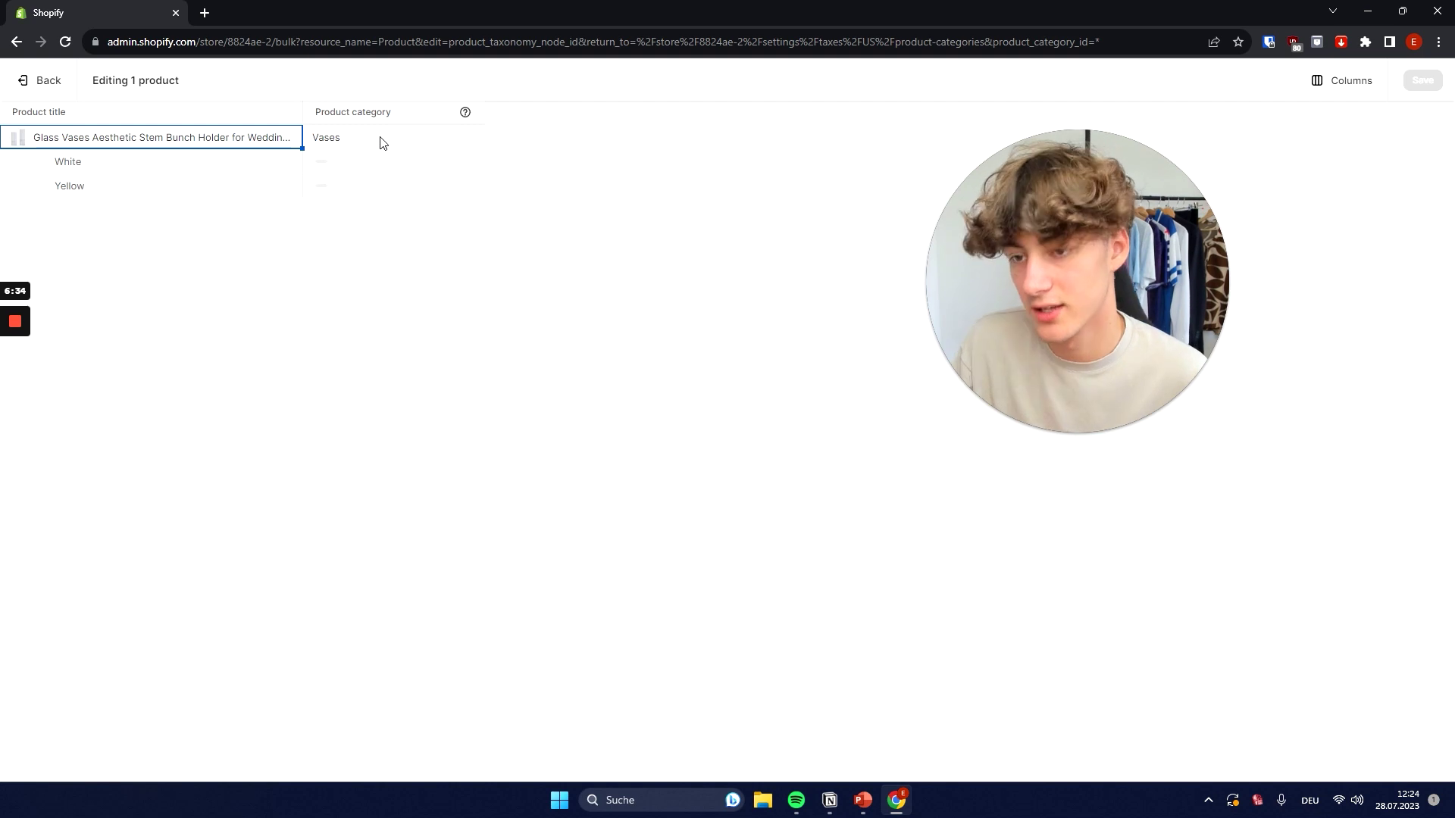
pyautogui.click(347, 136)
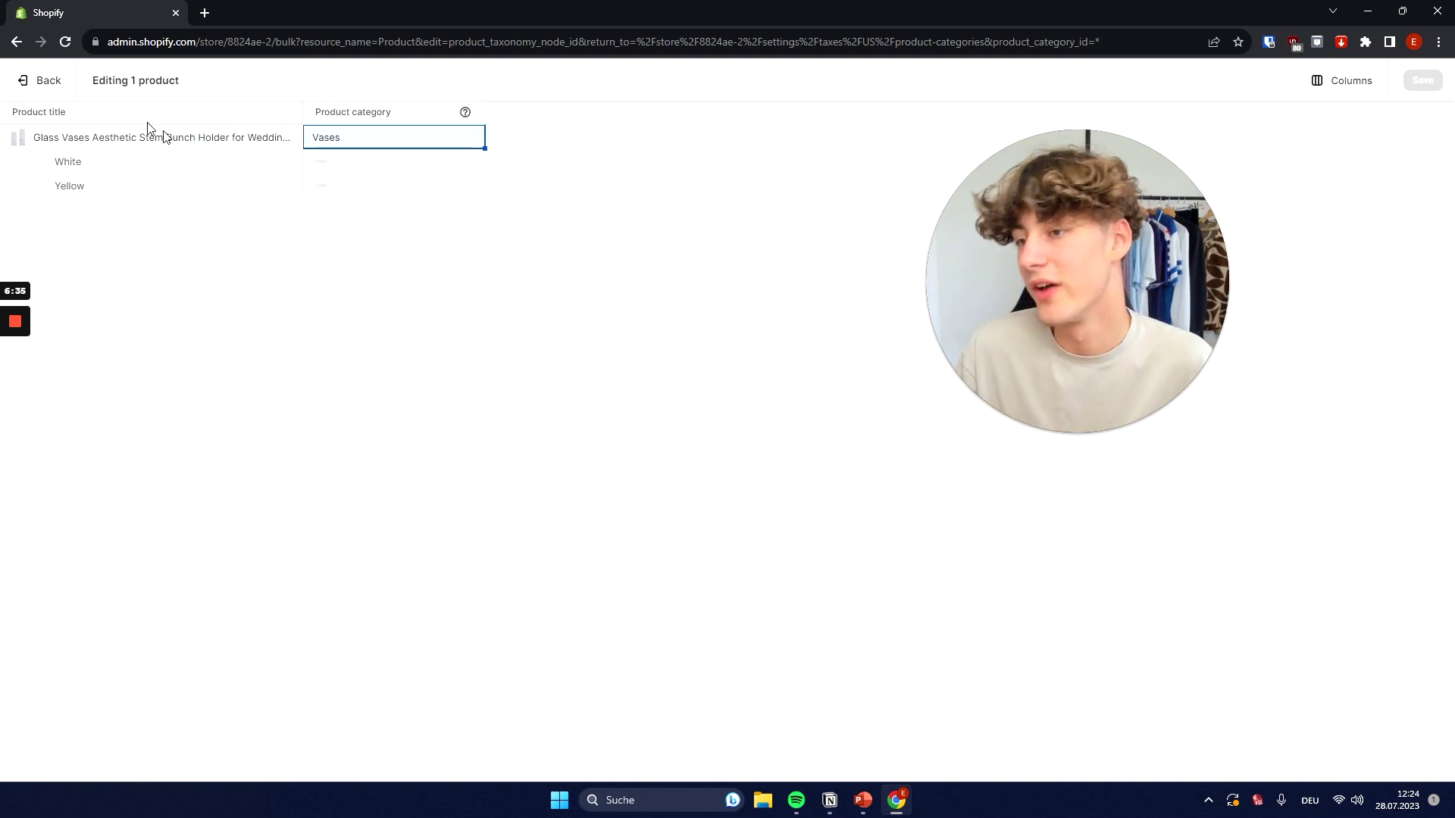
pyautogui.click(28, 80)
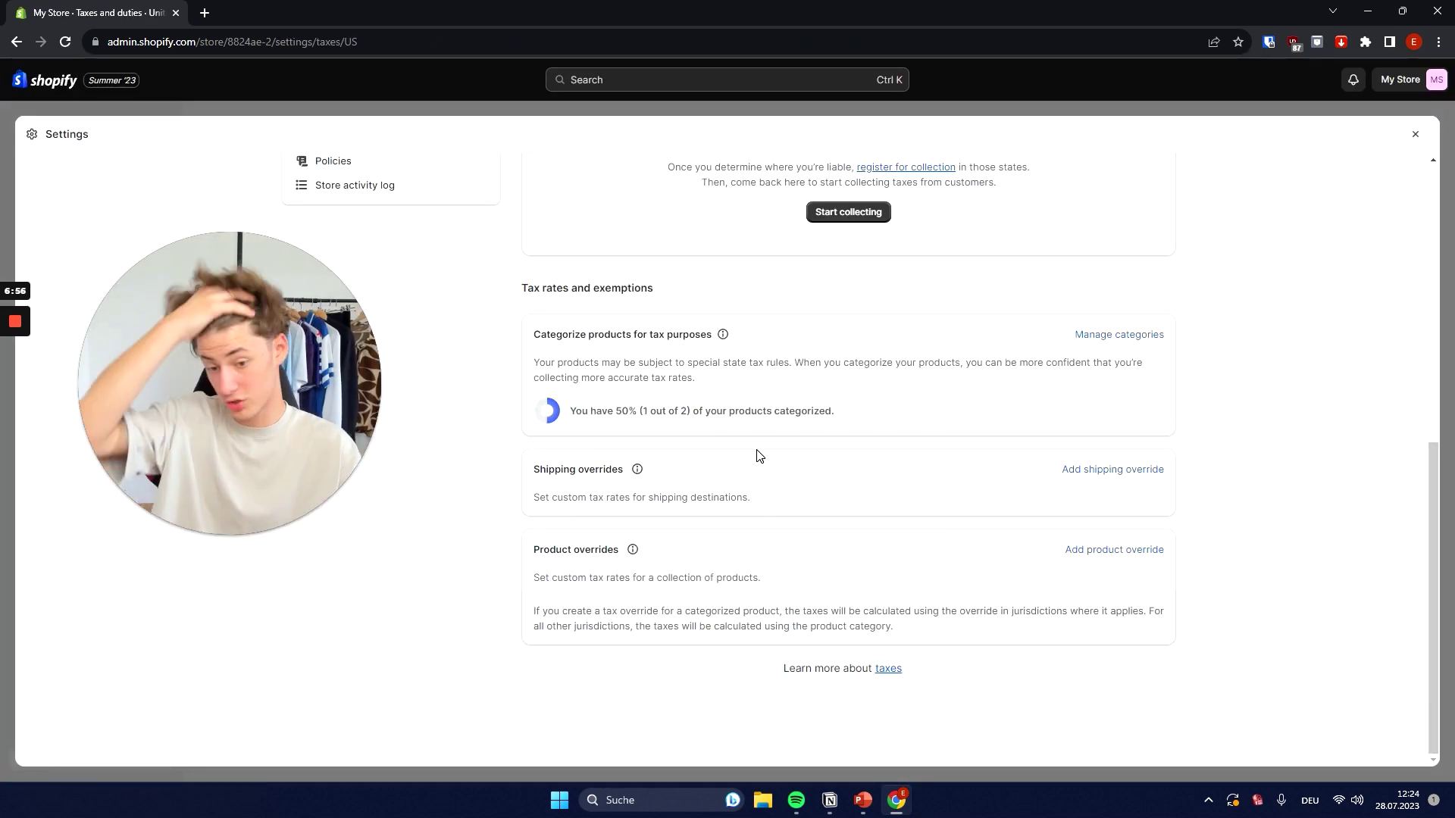
pyautogui.moveTo(530, 469); pyautogui.dragTo(626, 470)
pyautogui.moveTo(542, 497); pyautogui.dragTo(767, 500)
pyautogui.moveTo(304, 385)
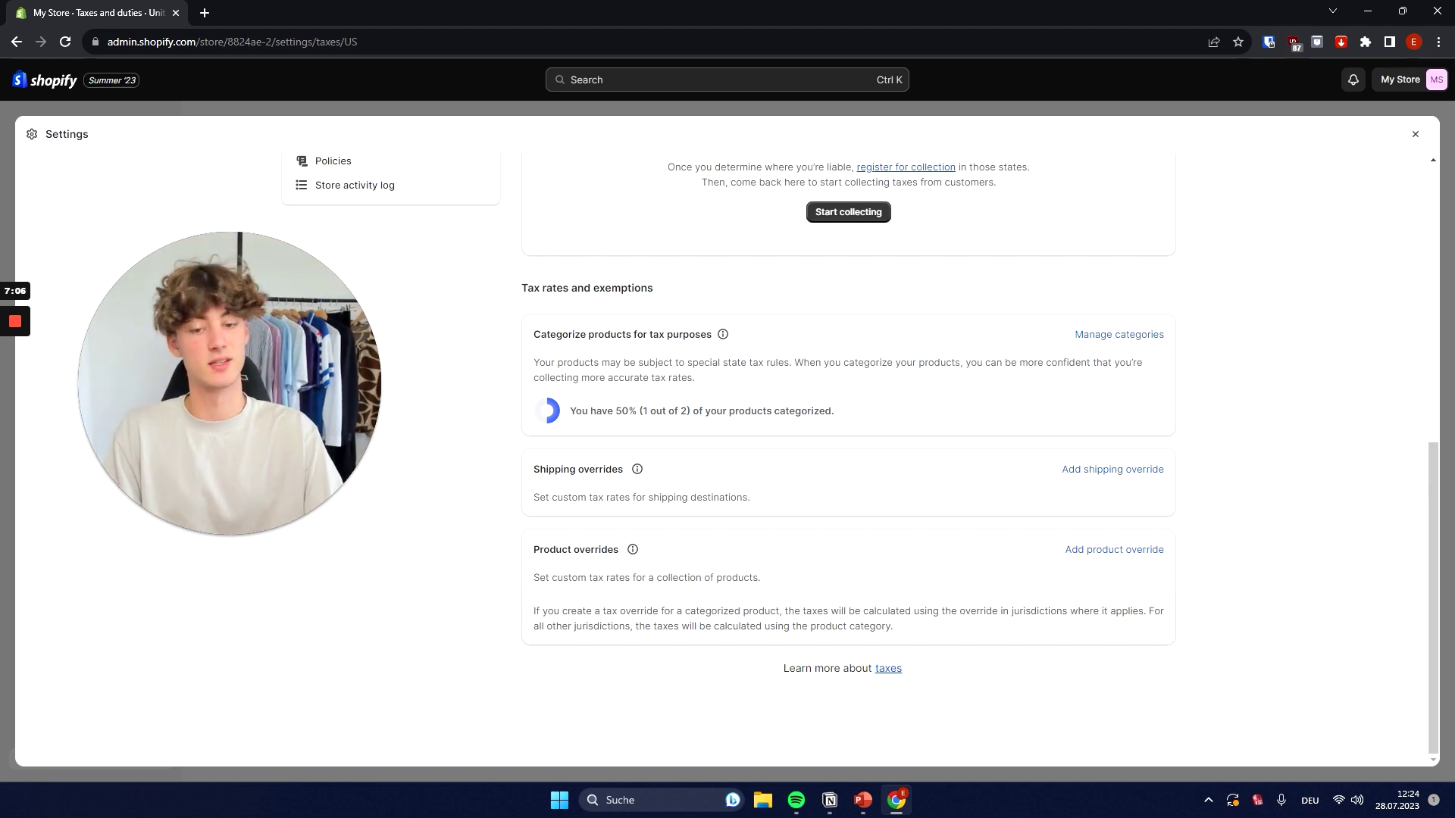
pyautogui.moveTo(648, 497); pyautogui.dragTo(737, 497)
pyautogui.click(735, 497)
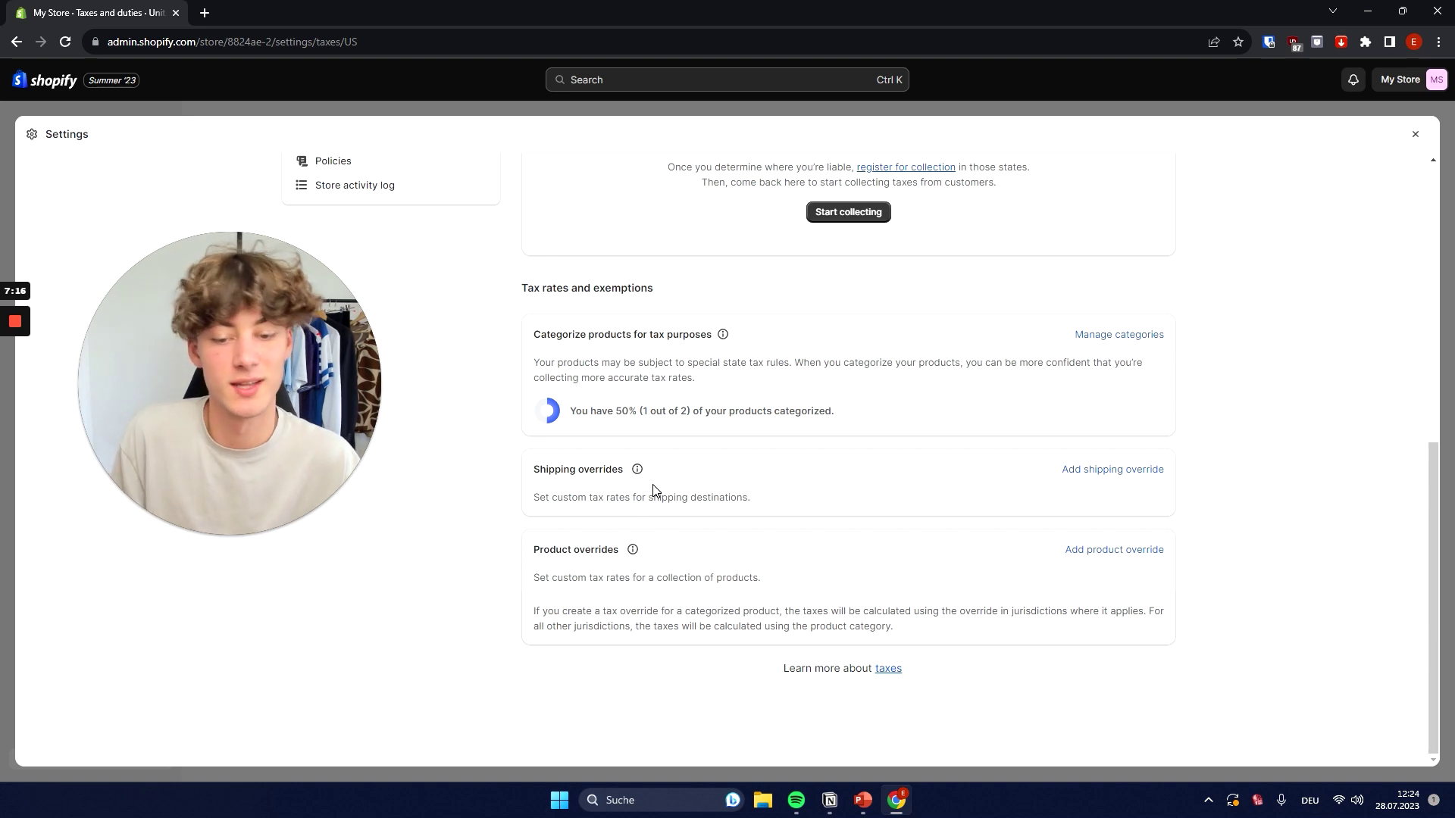
pyautogui.moveTo(366, 399)
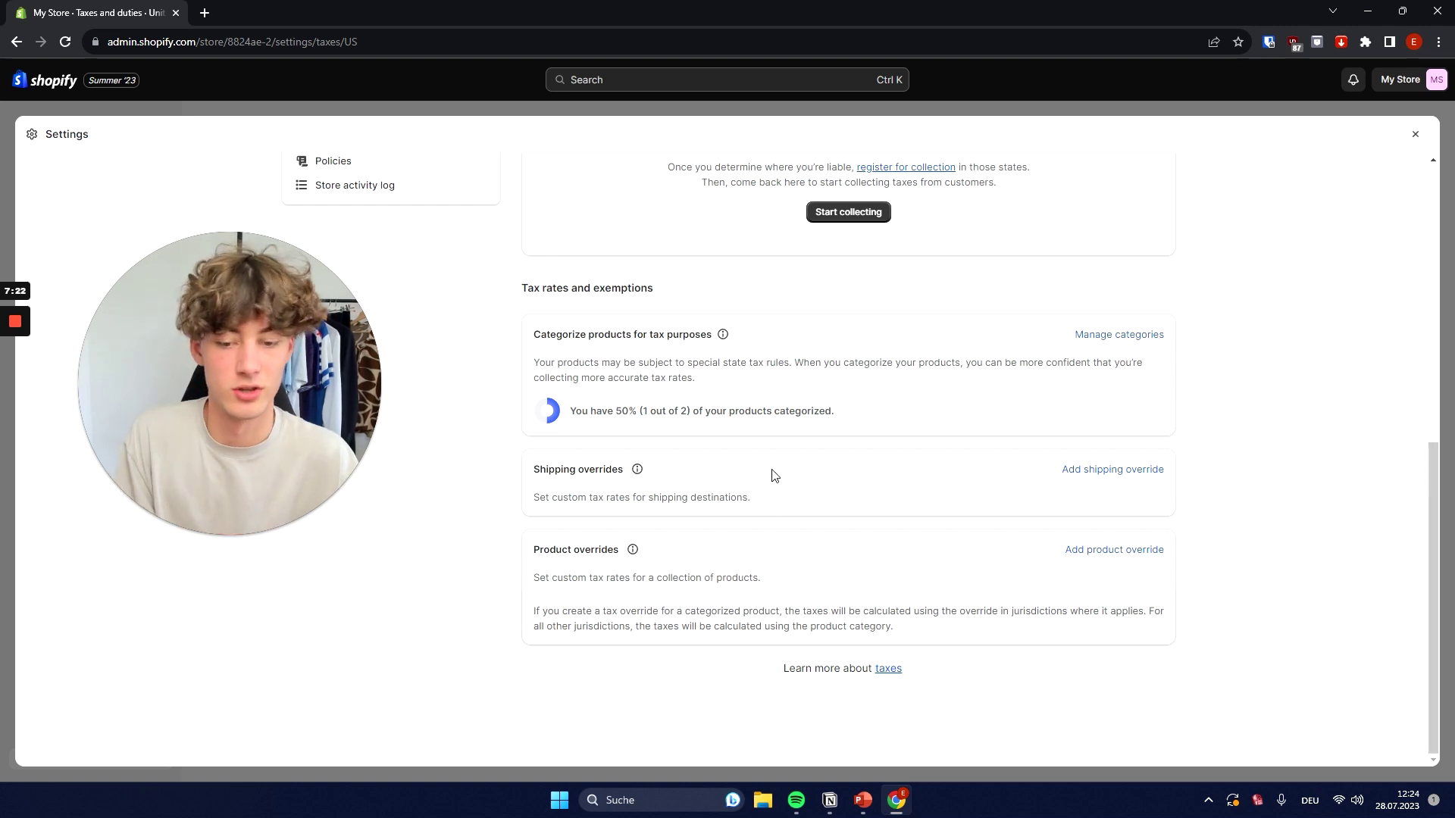
pyautogui.click(663, 553)
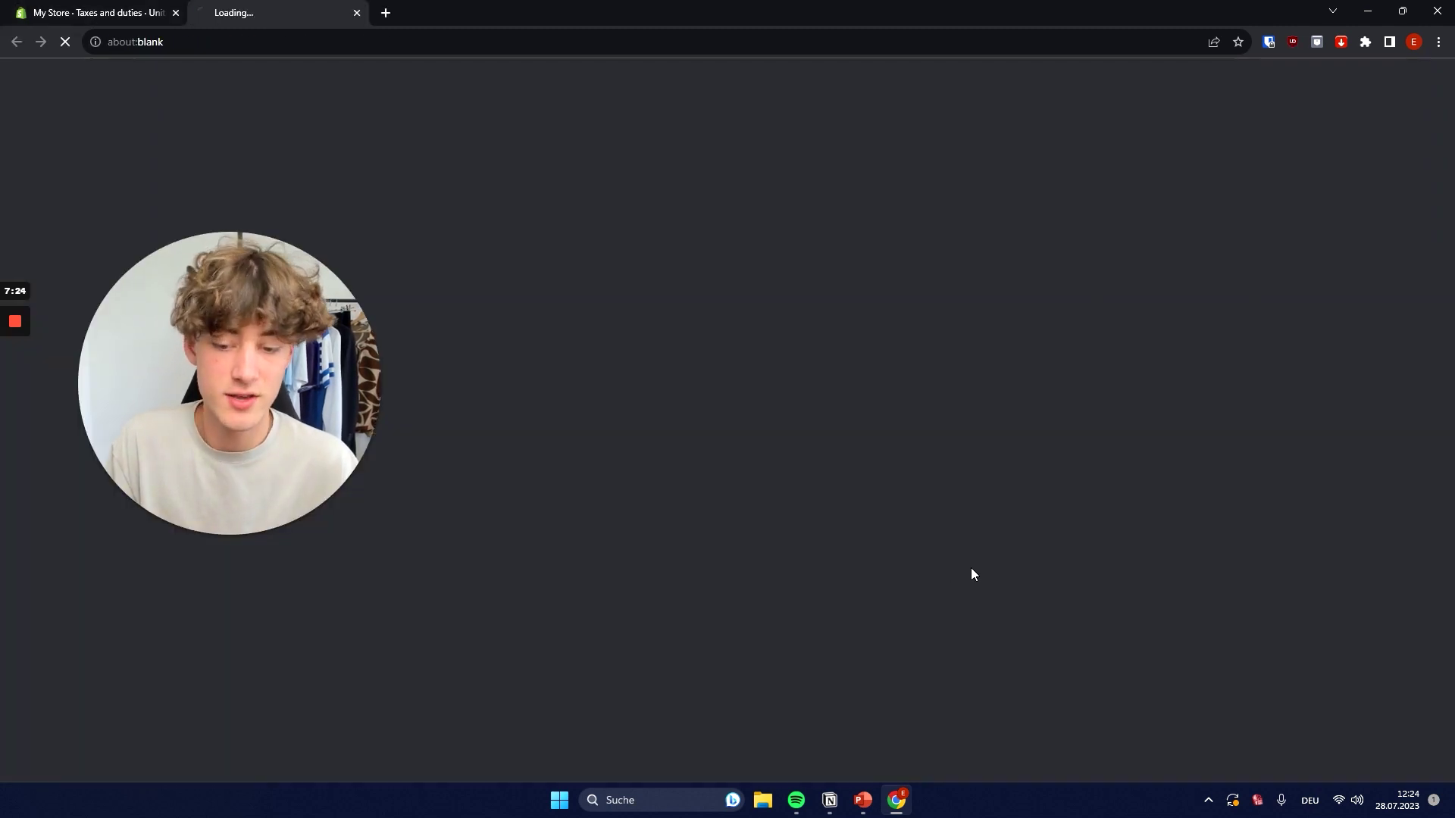
pyautogui.hotkey('ctrl', 'shift', 'Tab')
pyautogui.moveTo(761, 578); pyautogui.dragTo(531, 582)
pyautogui.click(637, 600)
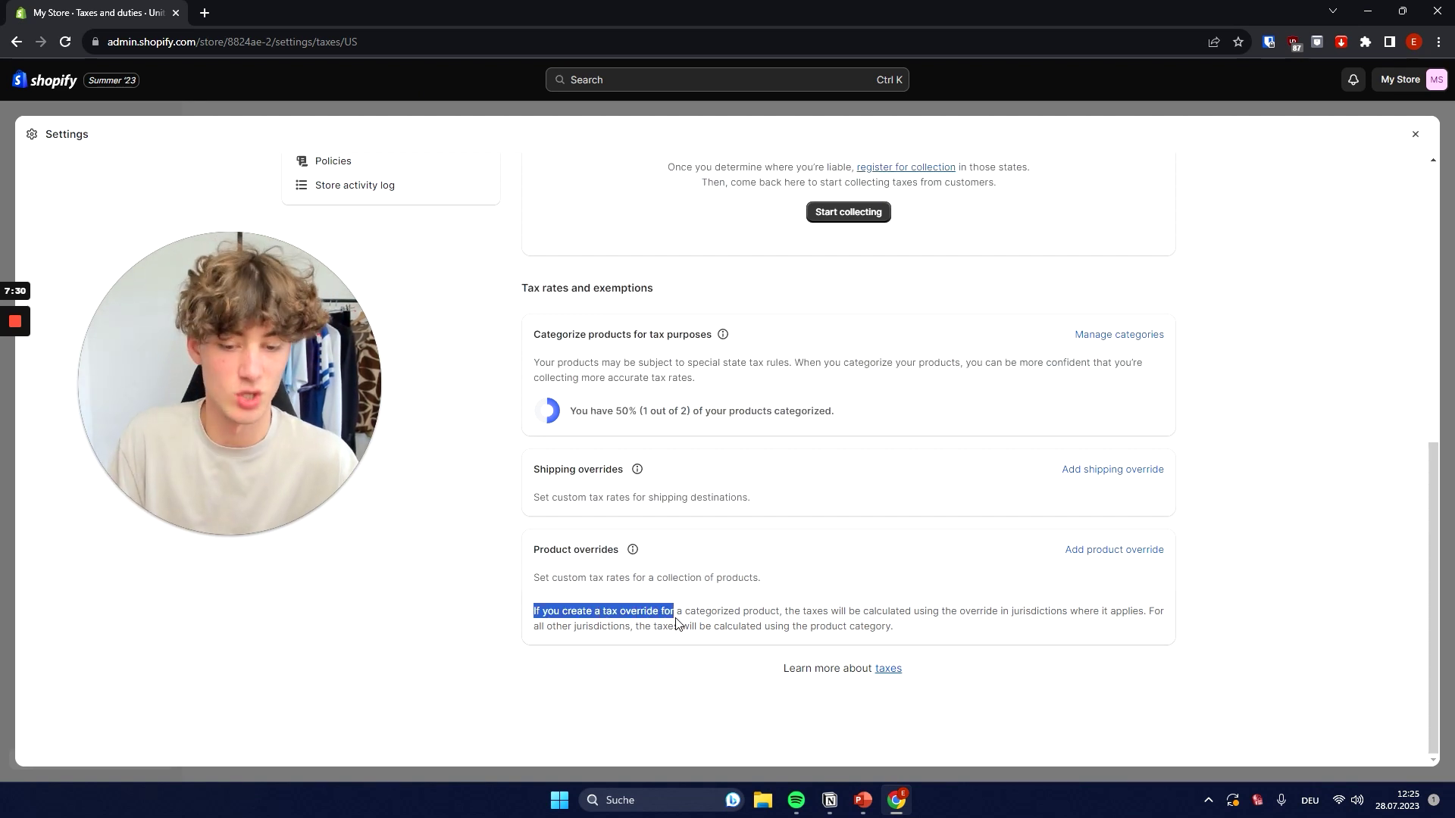
pyautogui.moveTo(678, 624); pyautogui.dragTo(686, 620)
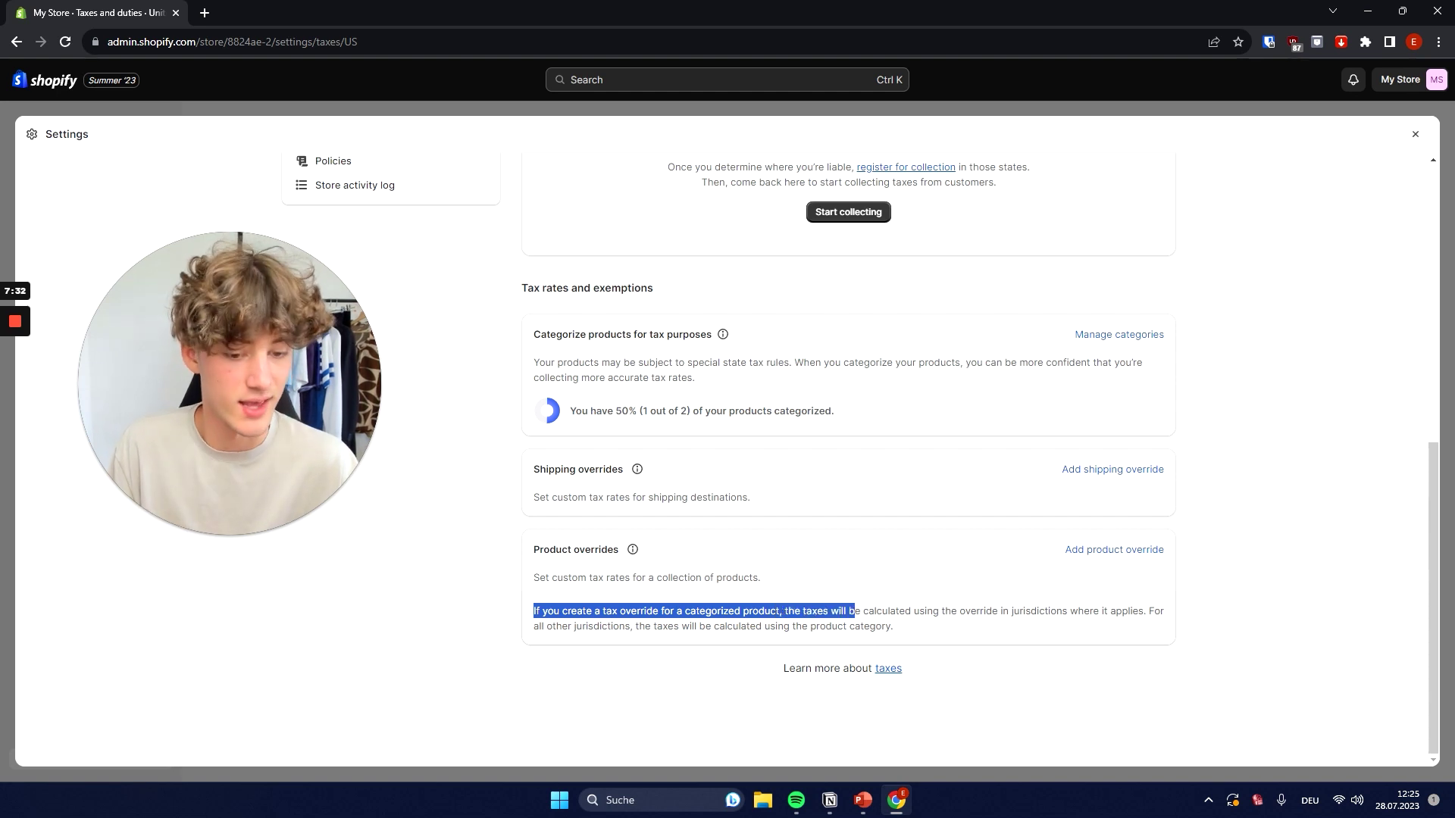
pyautogui.moveTo(913, 611); pyautogui.dragTo(970, 611)
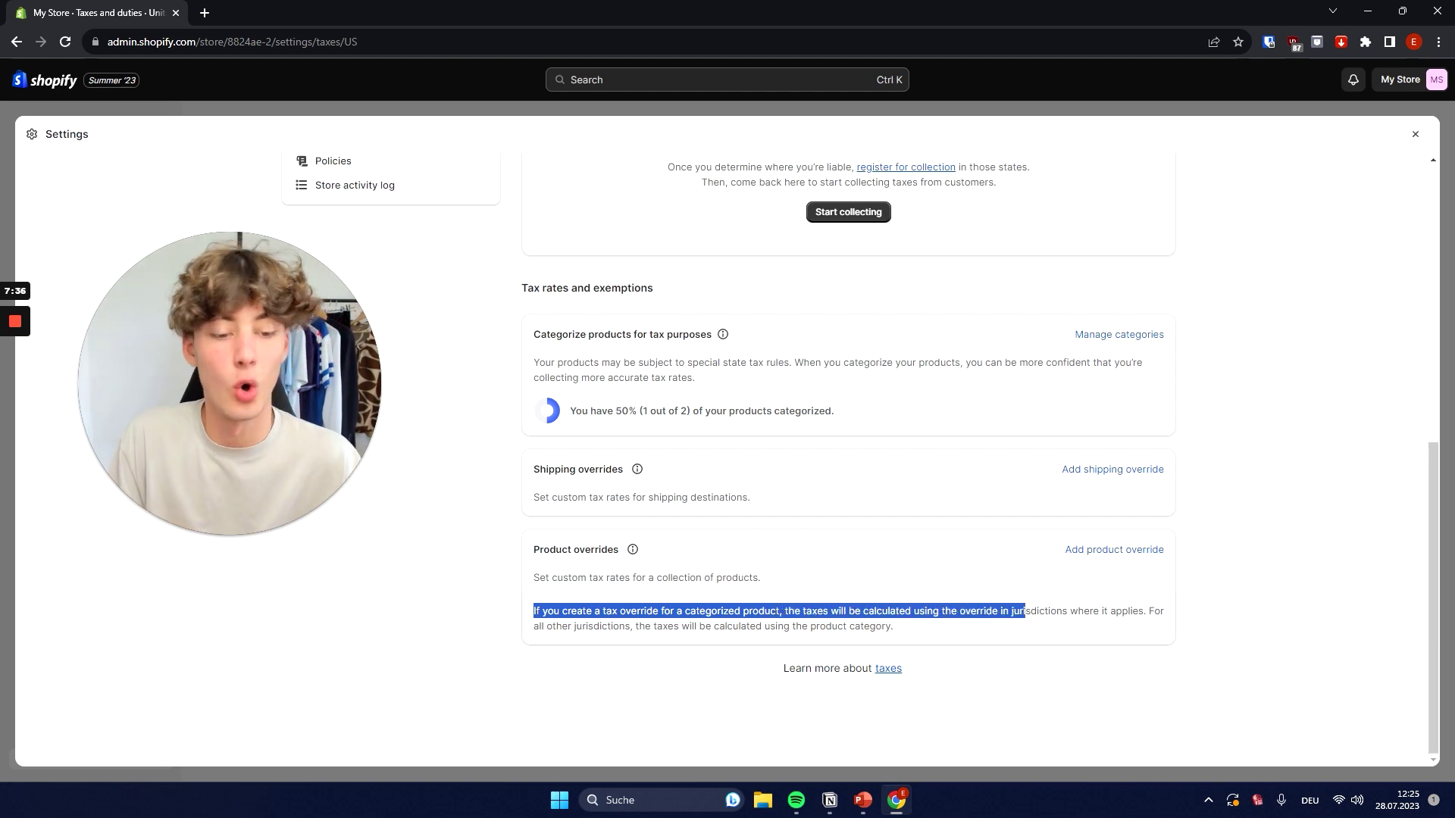
pyautogui.moveTo(1067, 611); pyautogui.dragTo(1121, 611)
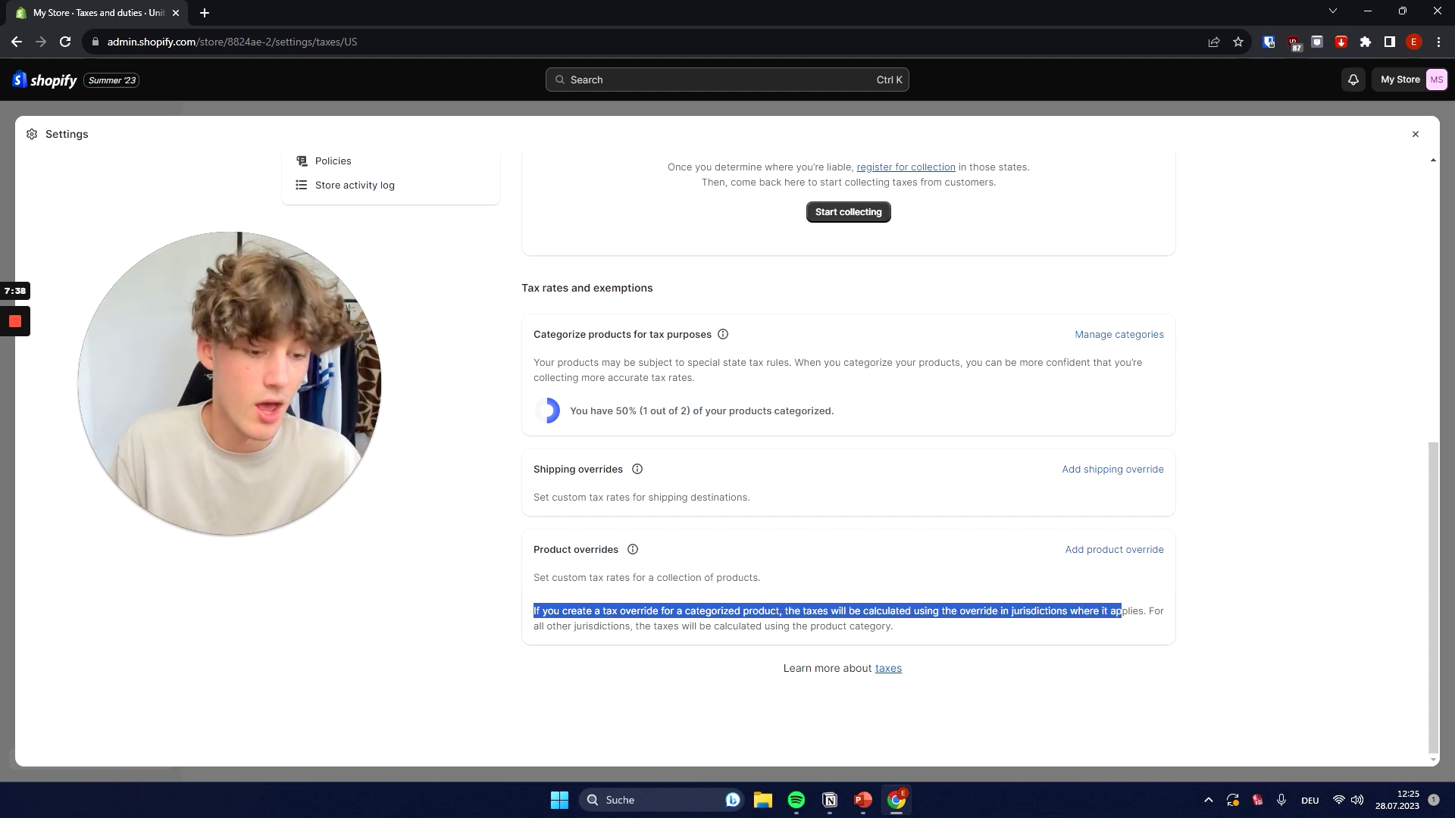
pyautogui.click(1154, 610)
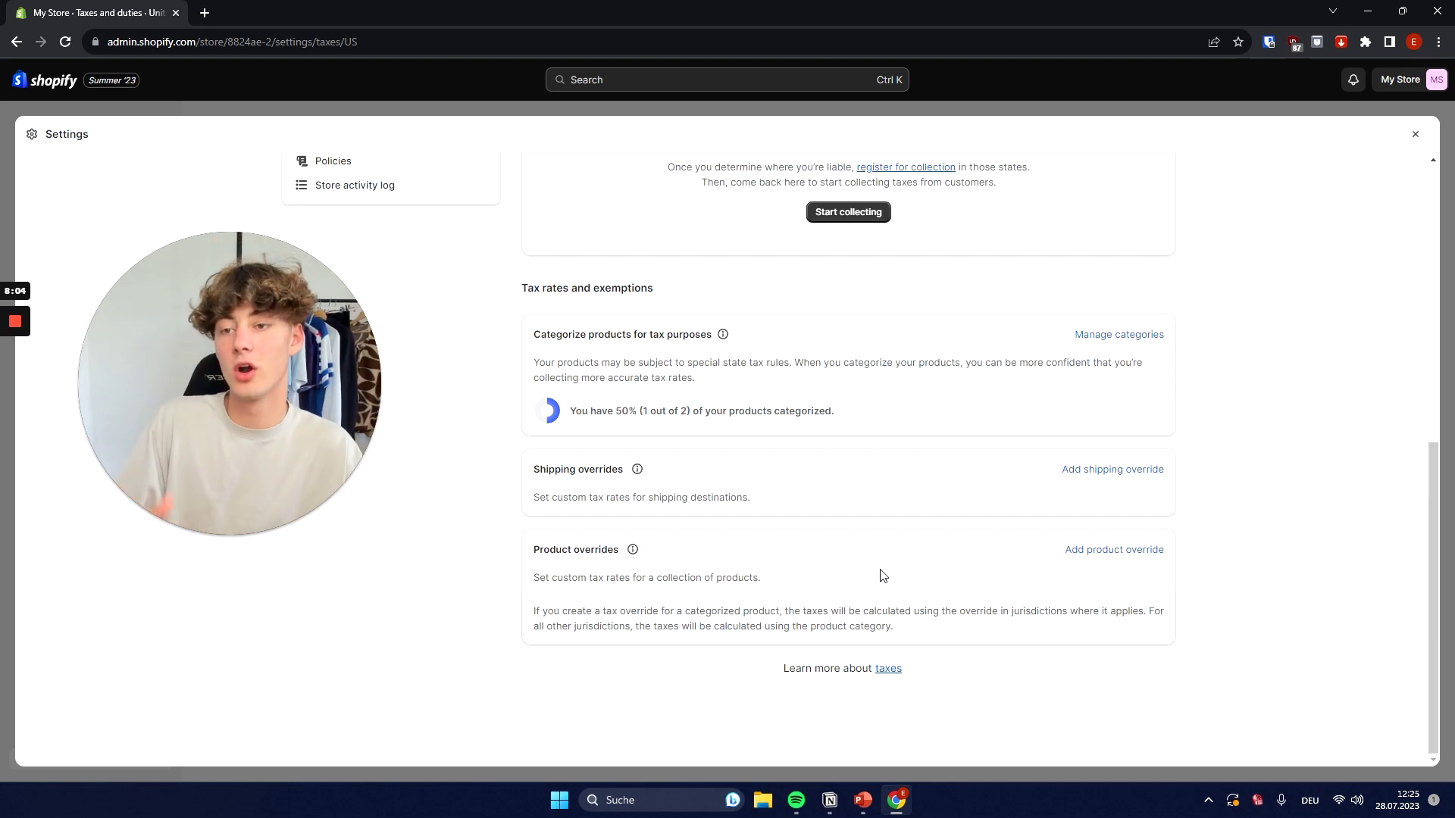
pyautogui.click(1120, 552)
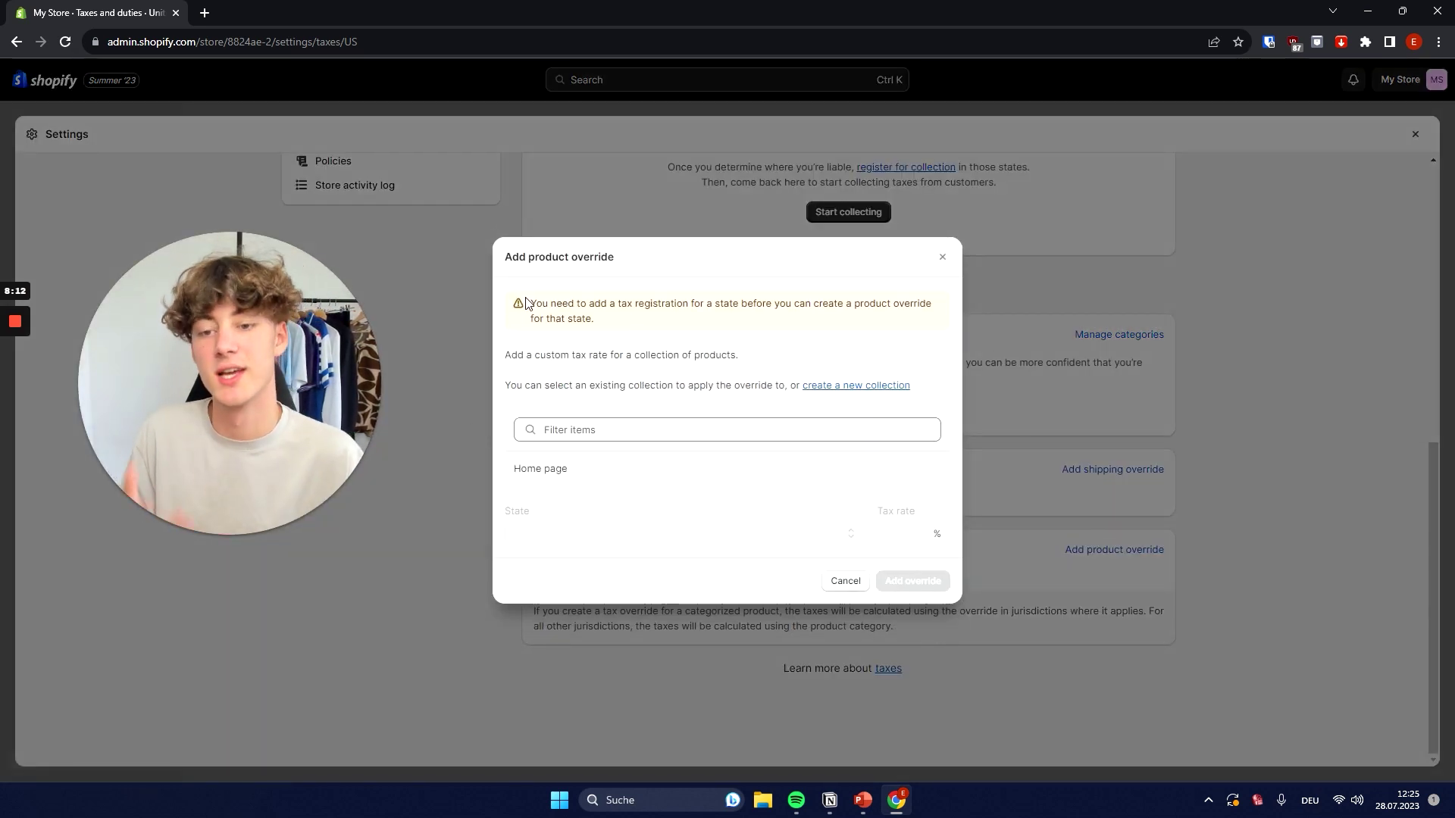
pyautogui.moveTo(530, 303); pyautogui.dragTo(929, 334)
pyautogui.click(1117, 365)
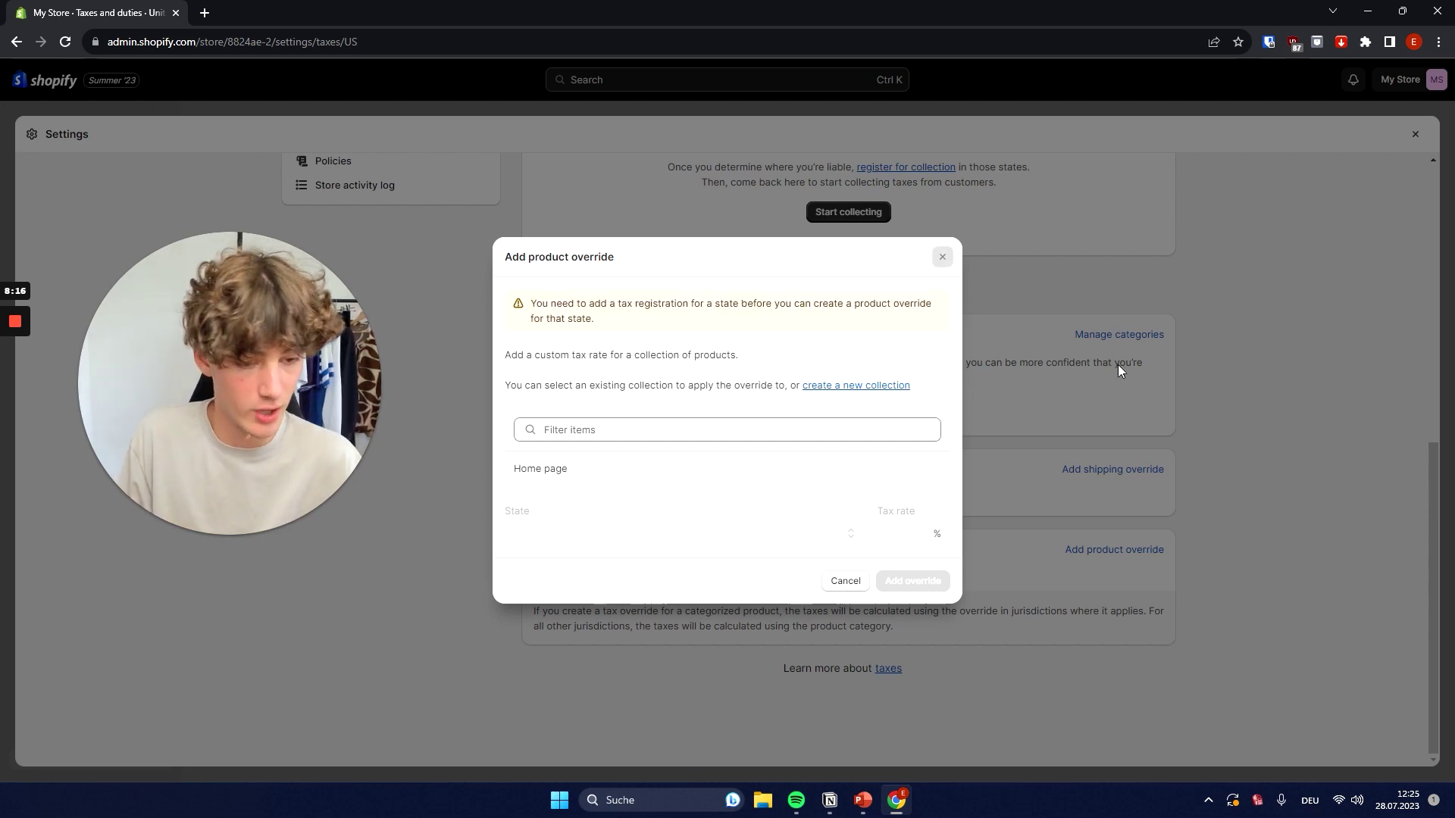
pyautogui.scroll(7, 988, 447)
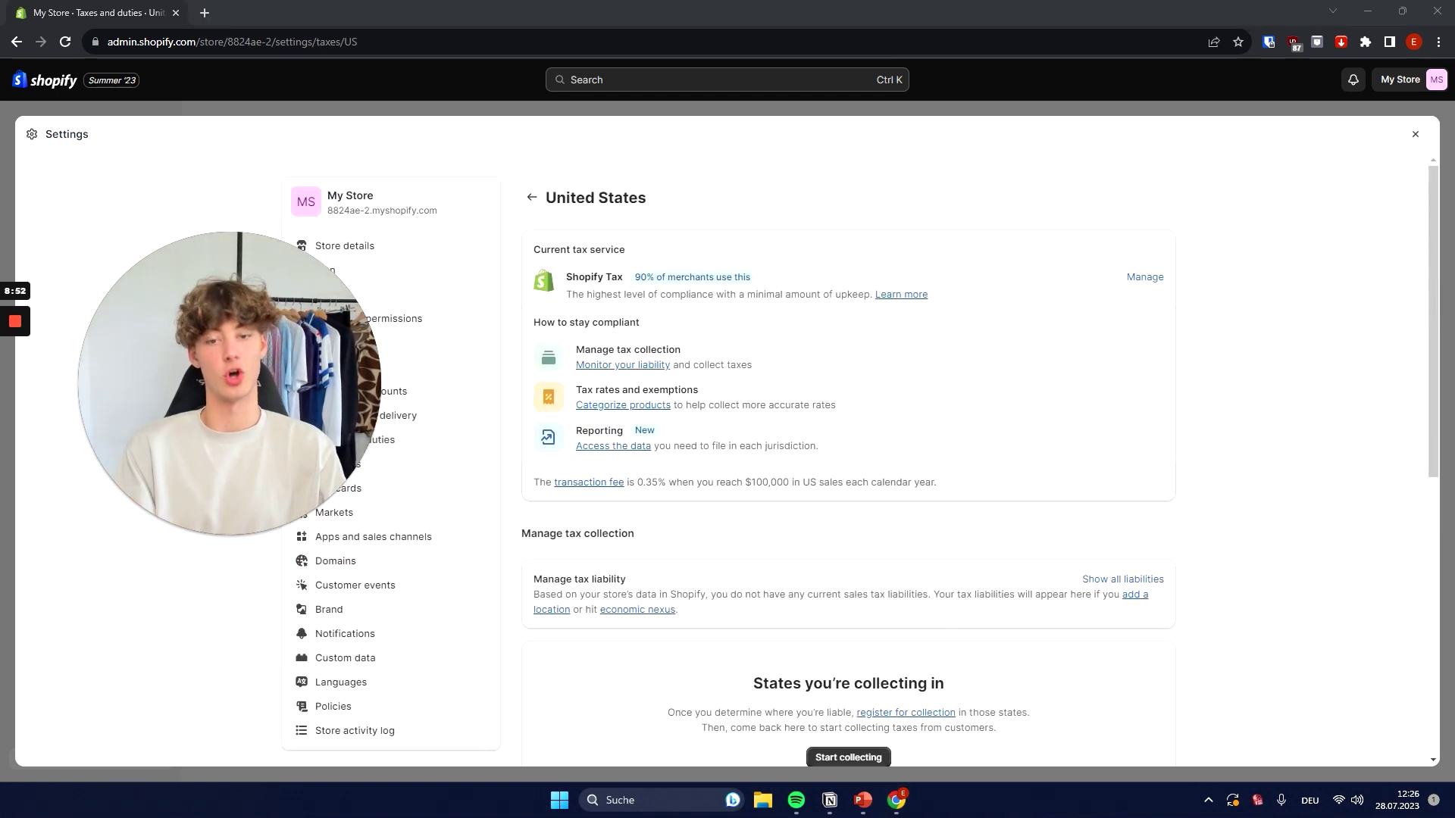
# Review the Monitoring, No action required and Action required tabs on Manage tax liability
pyautogui.click(626, 366)
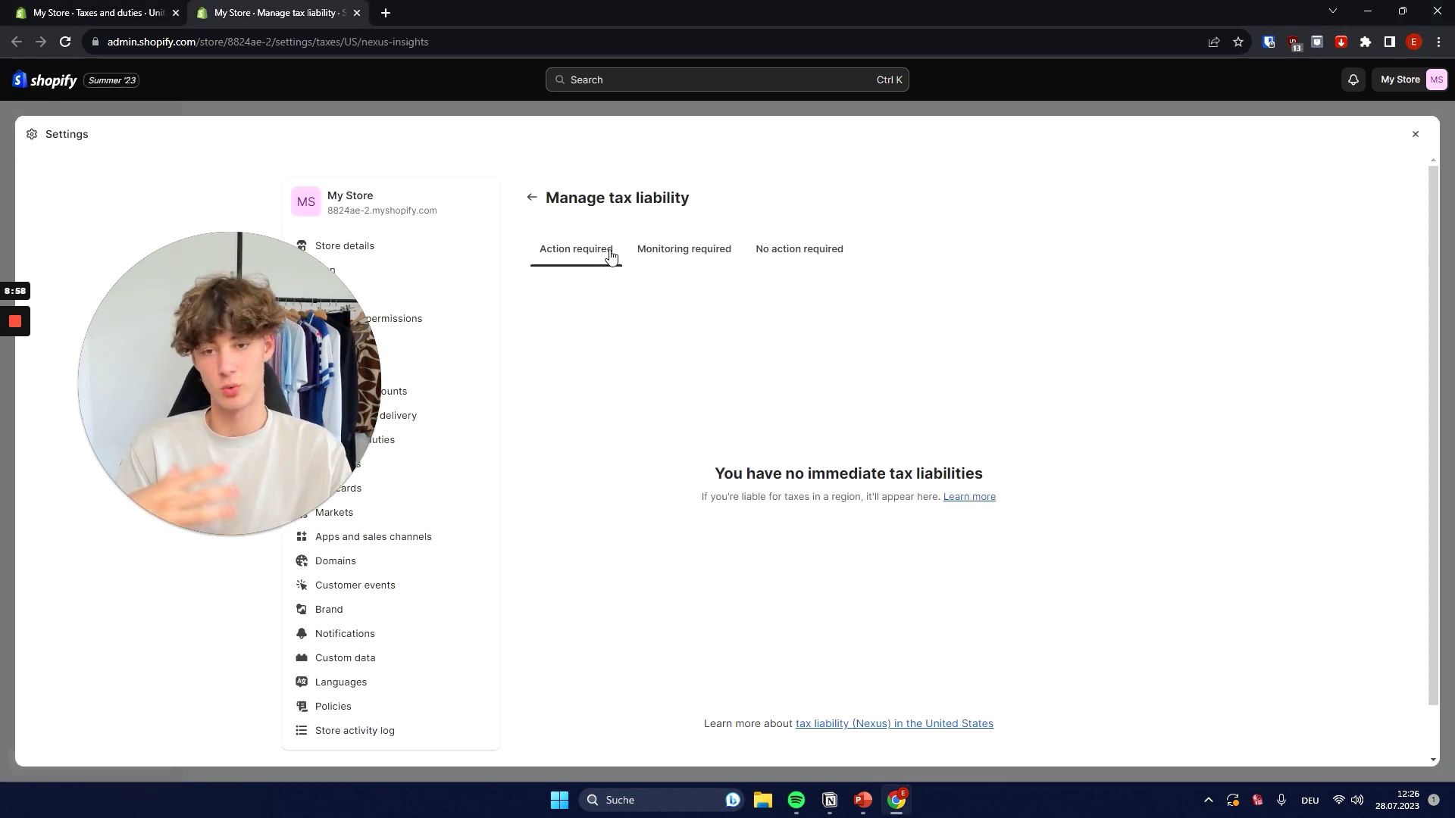
pyautogui.moveTo(714, 474); pyautogui.dragTo(986, 466)
pyautogui.click(980, 462)
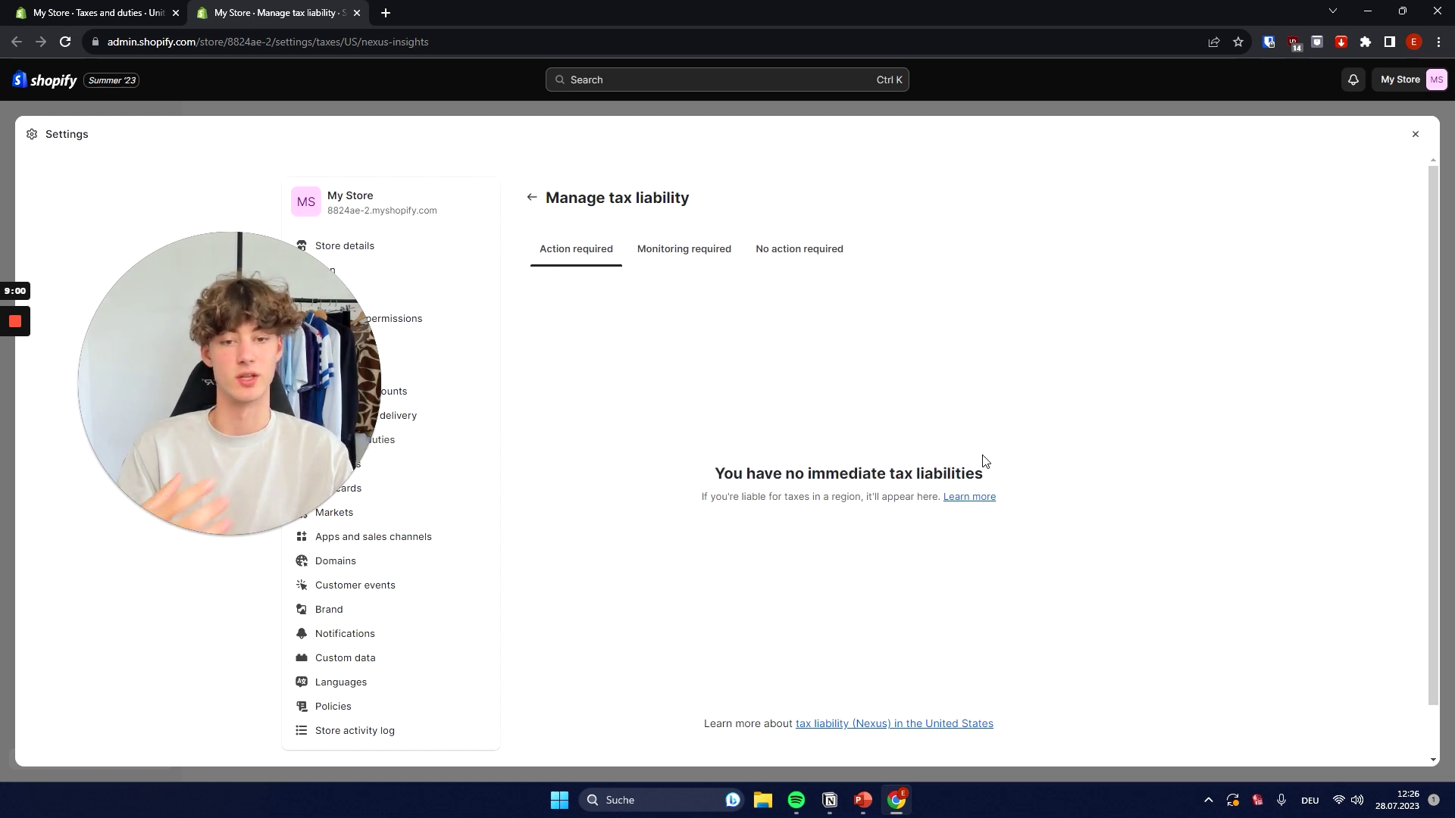
pyautogui.click(695, 250)
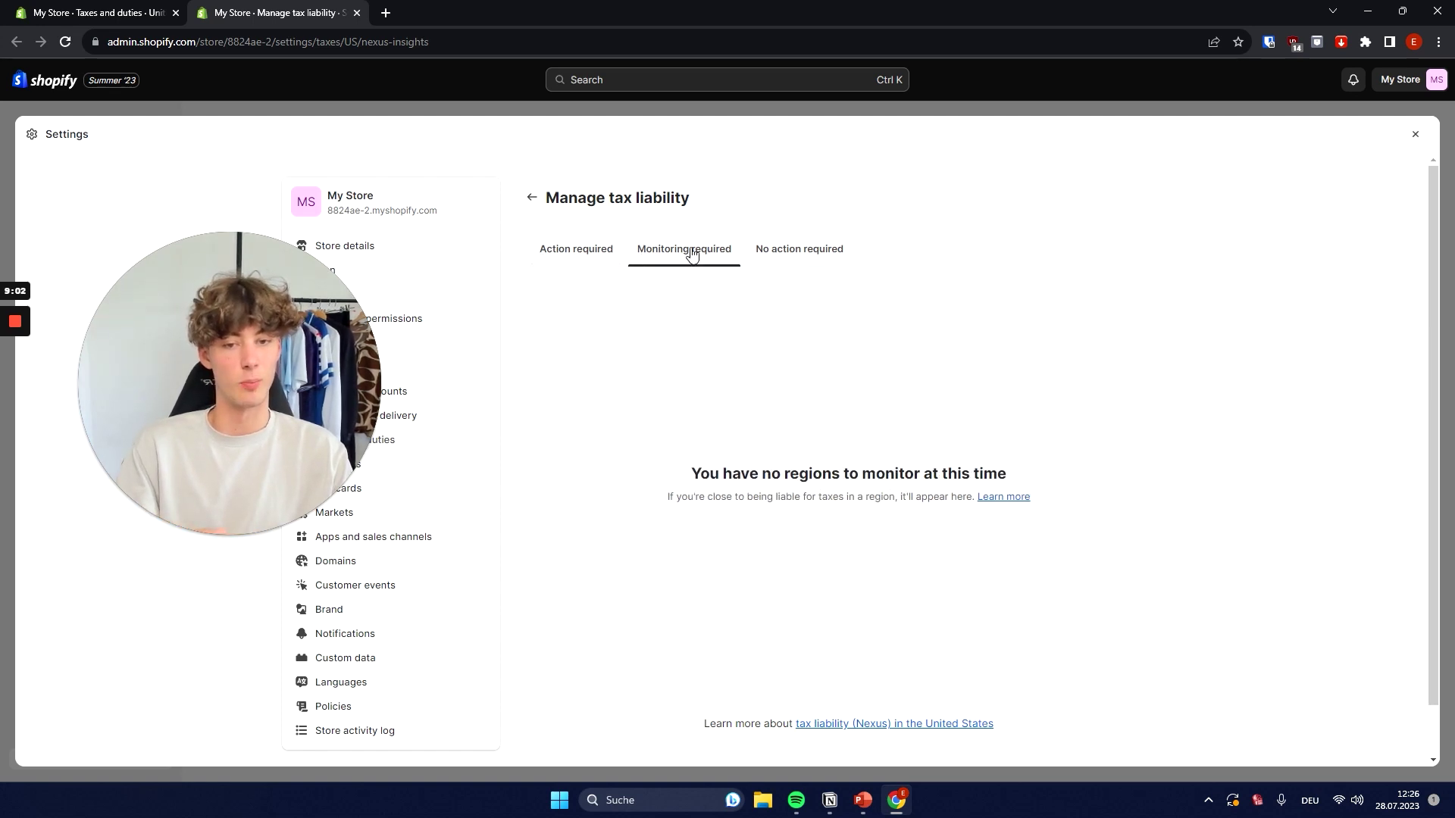
pyautogui.click(799, 250)
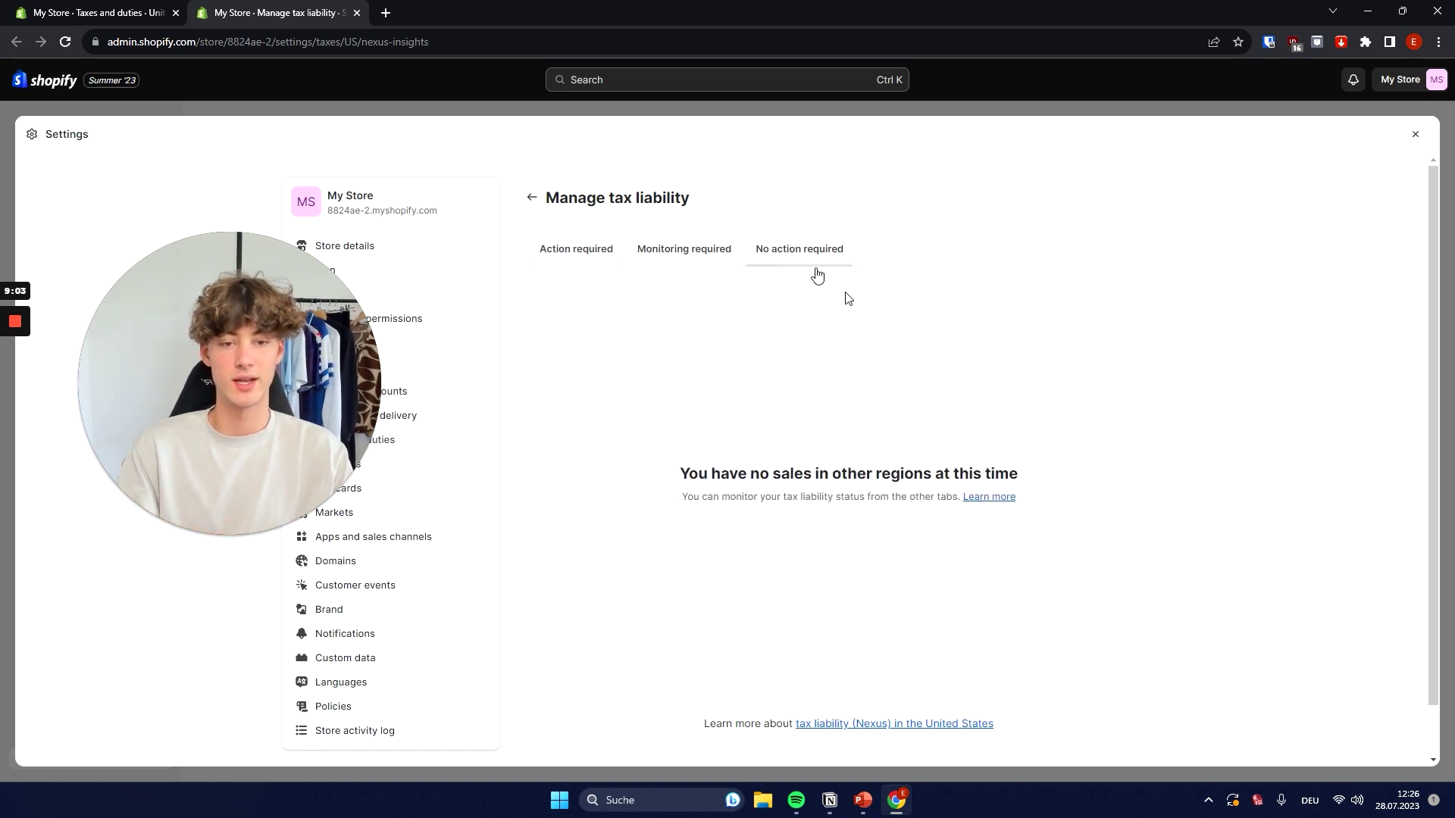
pyautogui.click(592, 267)
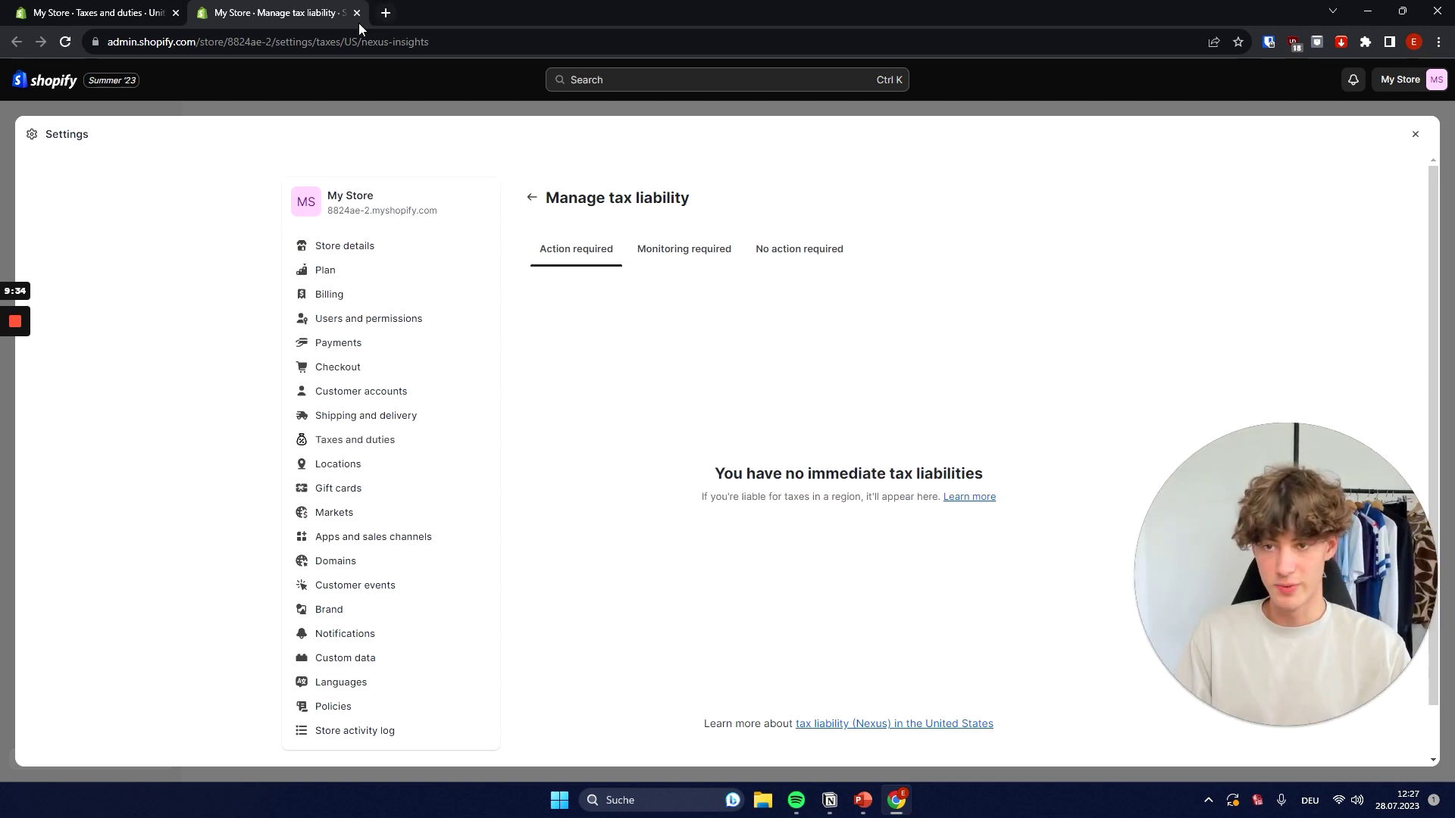
# Search 'economic nexus shopify' in a new tab and open the Stripe guide on US sales tax
pyautogui.click(387, 13)
pyautogui.write('Econ')
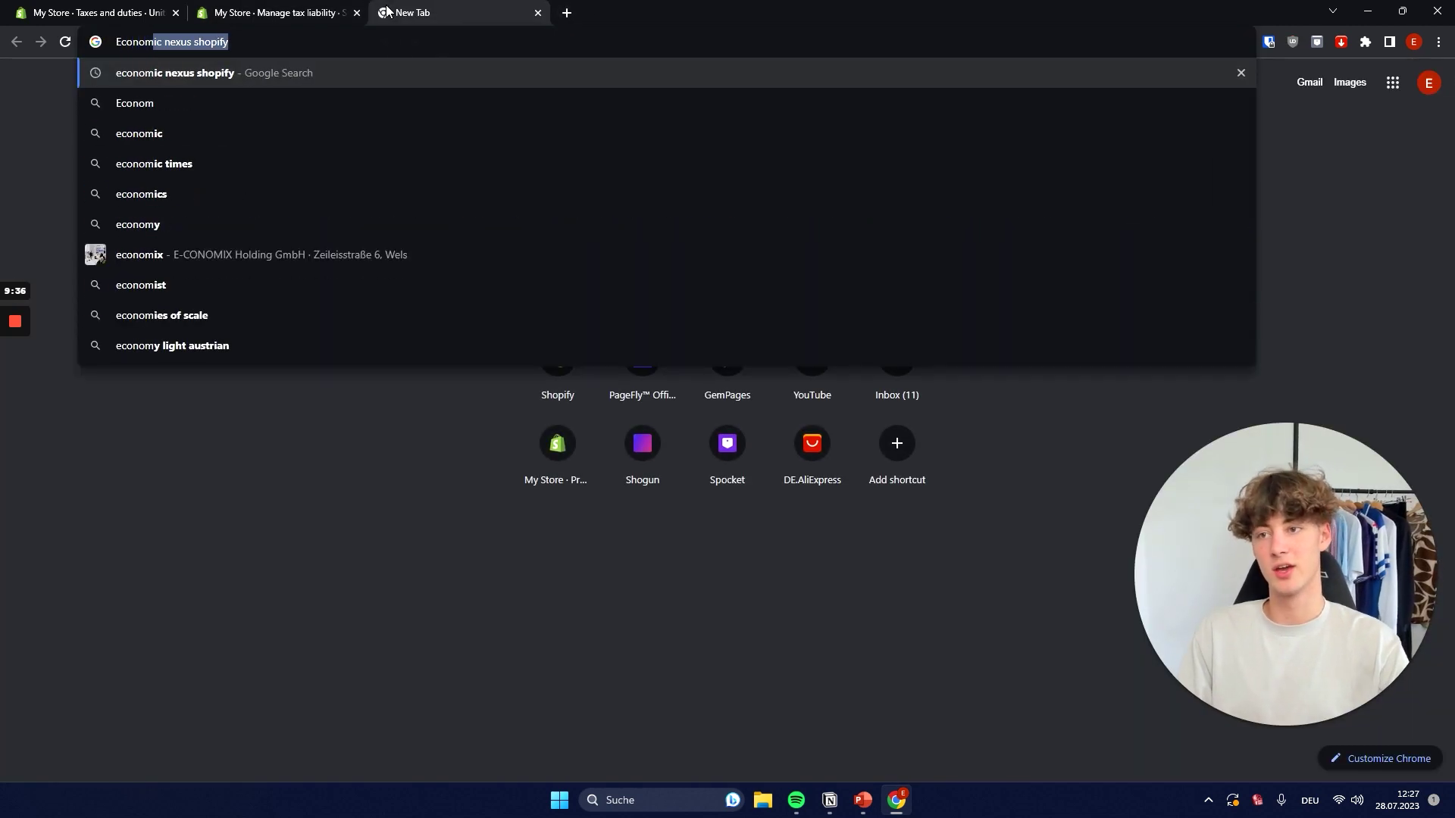
pyautogui.write('om')
pyautogui.press('Return')
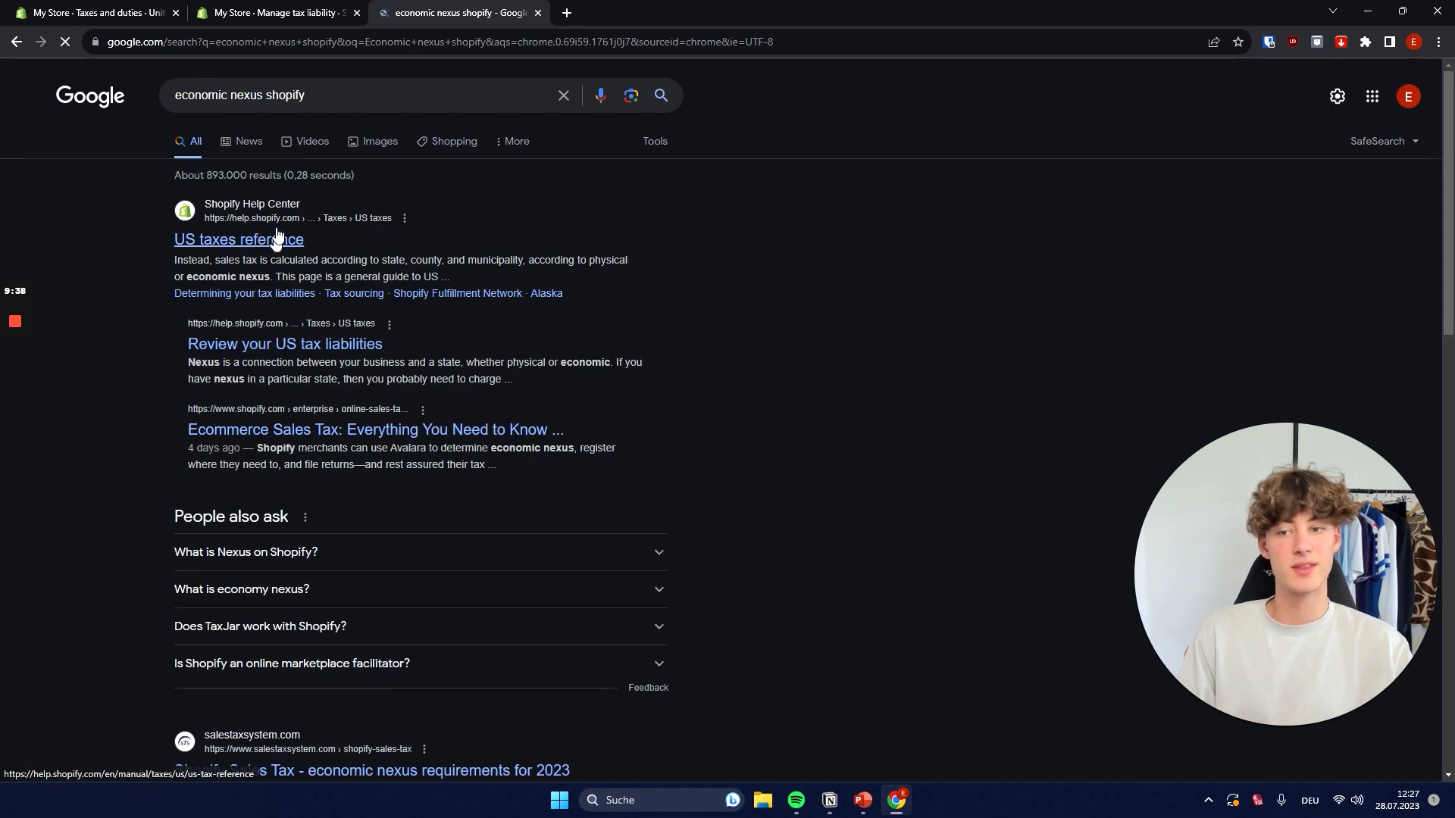
pyautogui.click(277, 238)
pyautogui.click(253, 11)
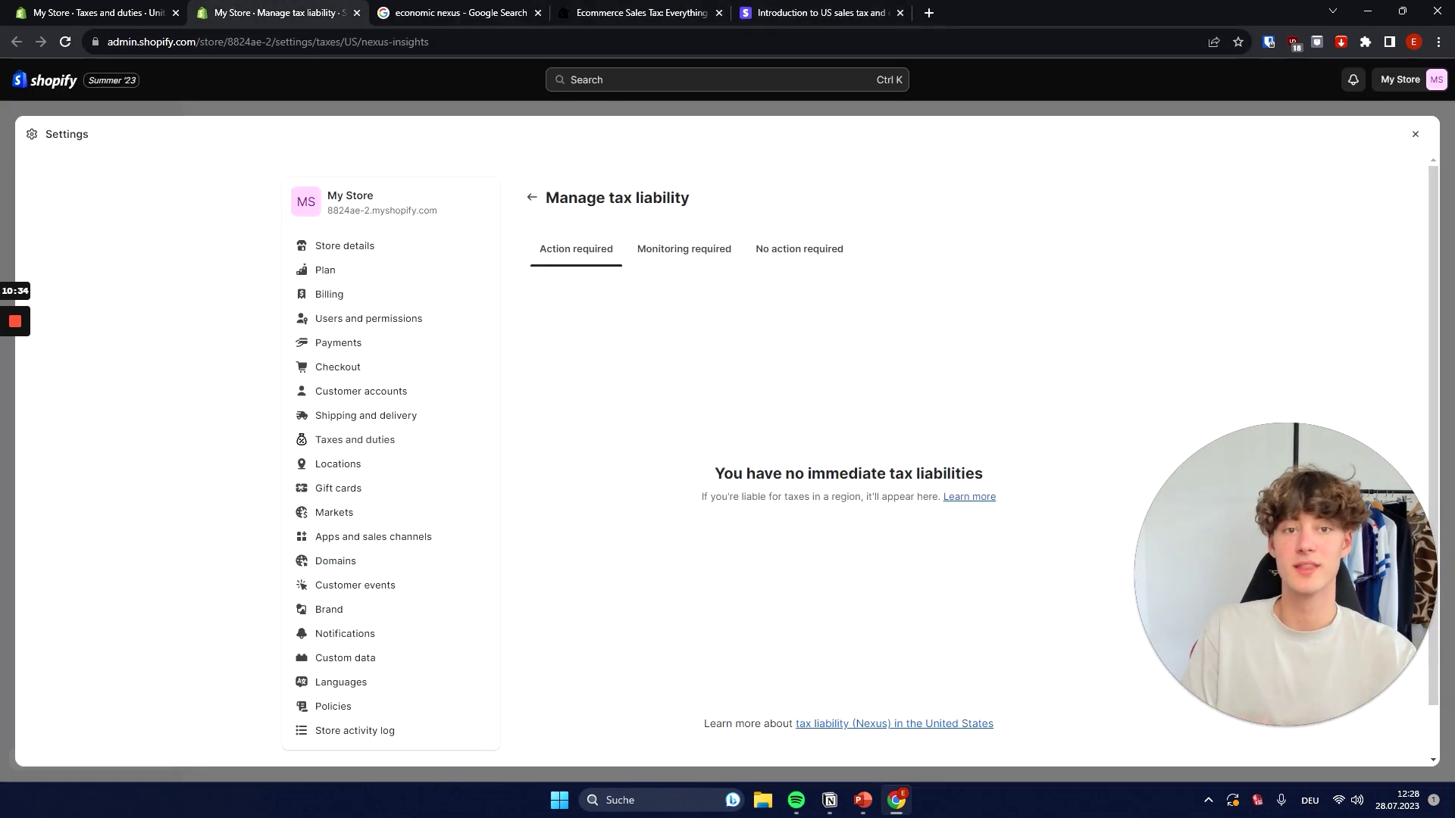
pyautogui.click(767, 11)
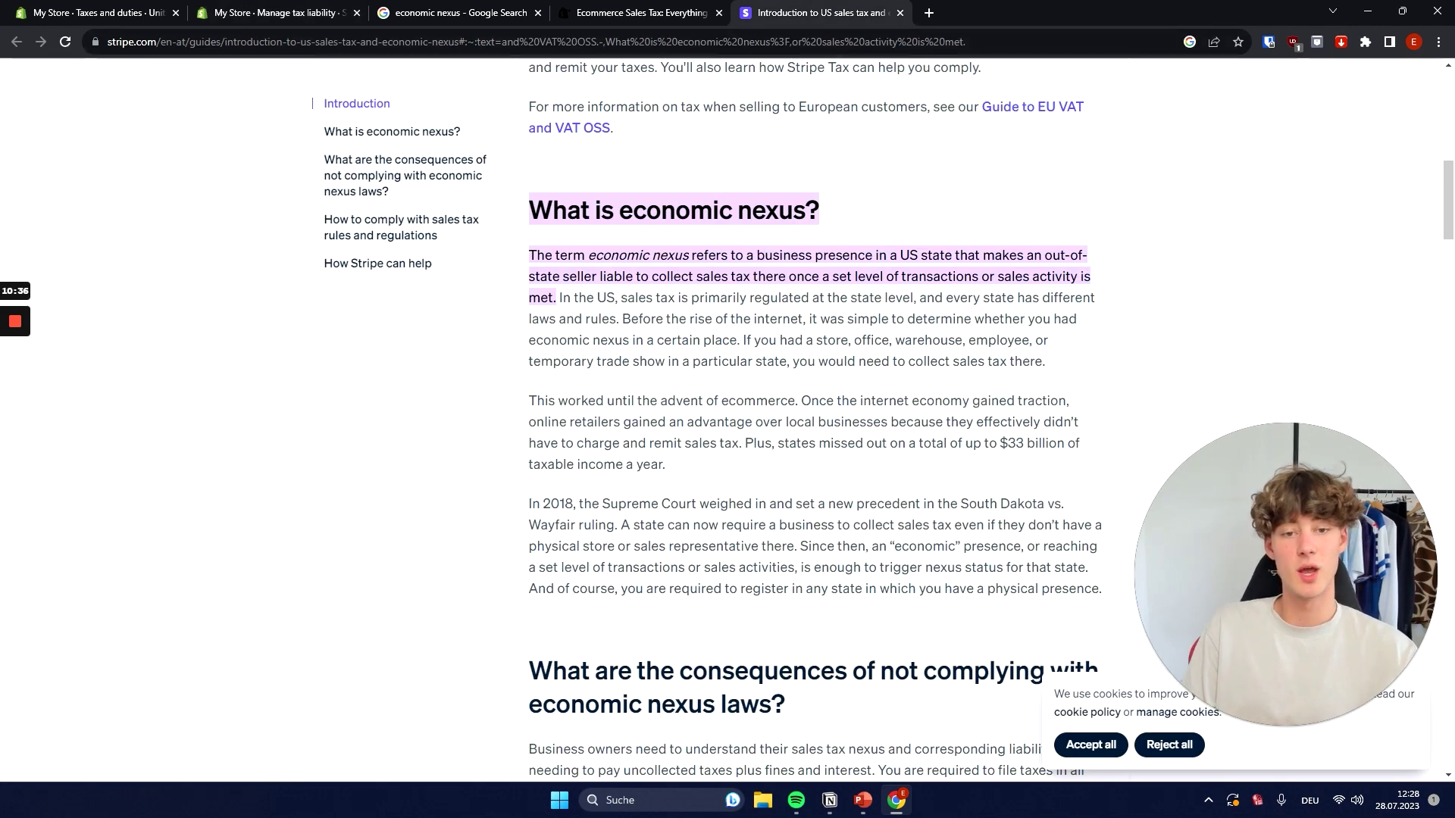
# Read the economic nexus definition and the Texas and California threshold sentence in the Stripe guide
pyautogui.moveTo(746, 256); pyautogui.dragTo(900, 255)
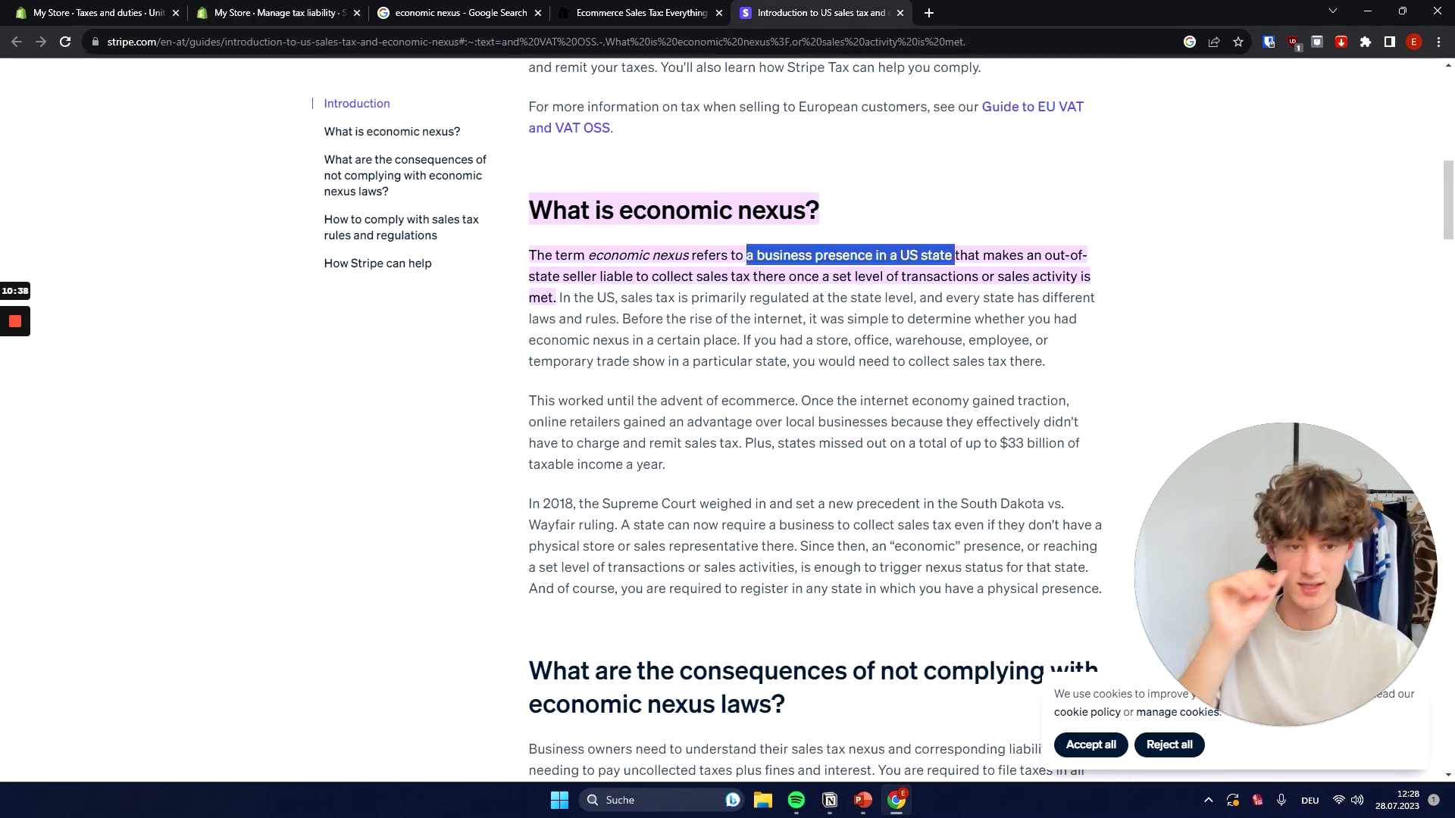
pyautogui.moveTo(1060, 255); pyautogui.dragTo(599, 276)
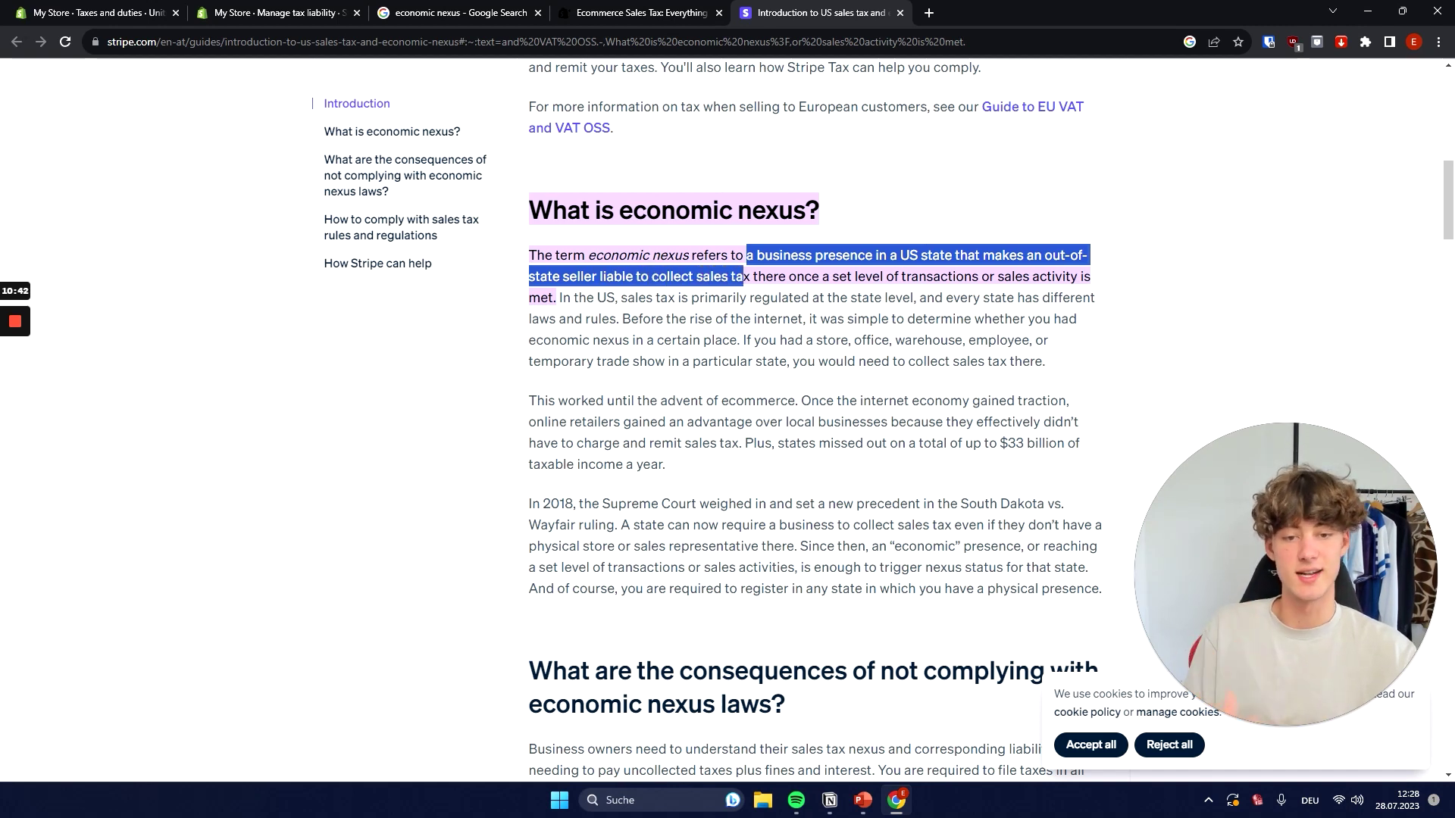
pyautogui.moveTo(742, 276); pyautogui.dragTo(774, 276)
pyautogui.click(778, 276)
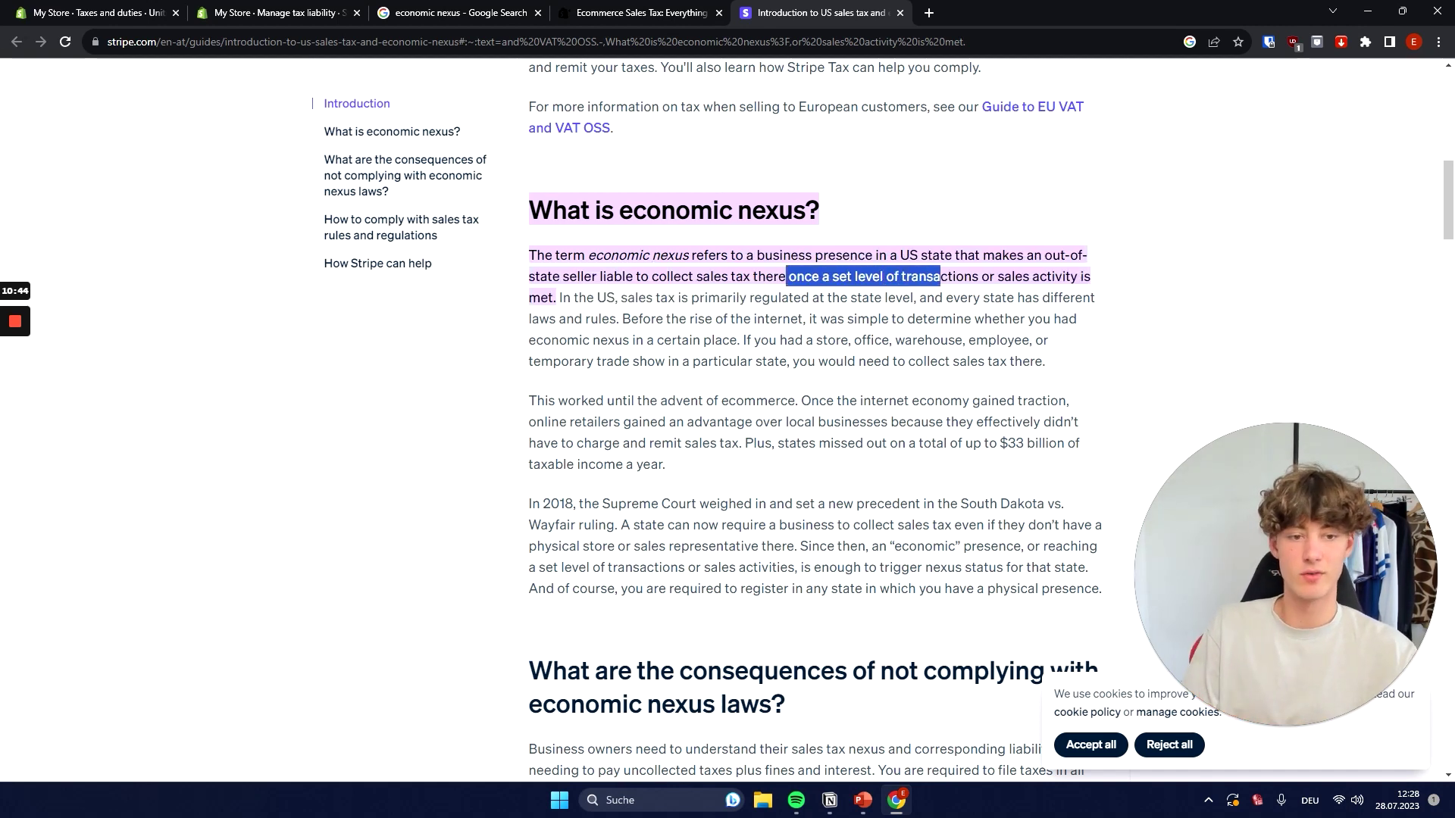
pyautogui.moveTo(1064, 276); pyautogui.dragTo(1055, 276)
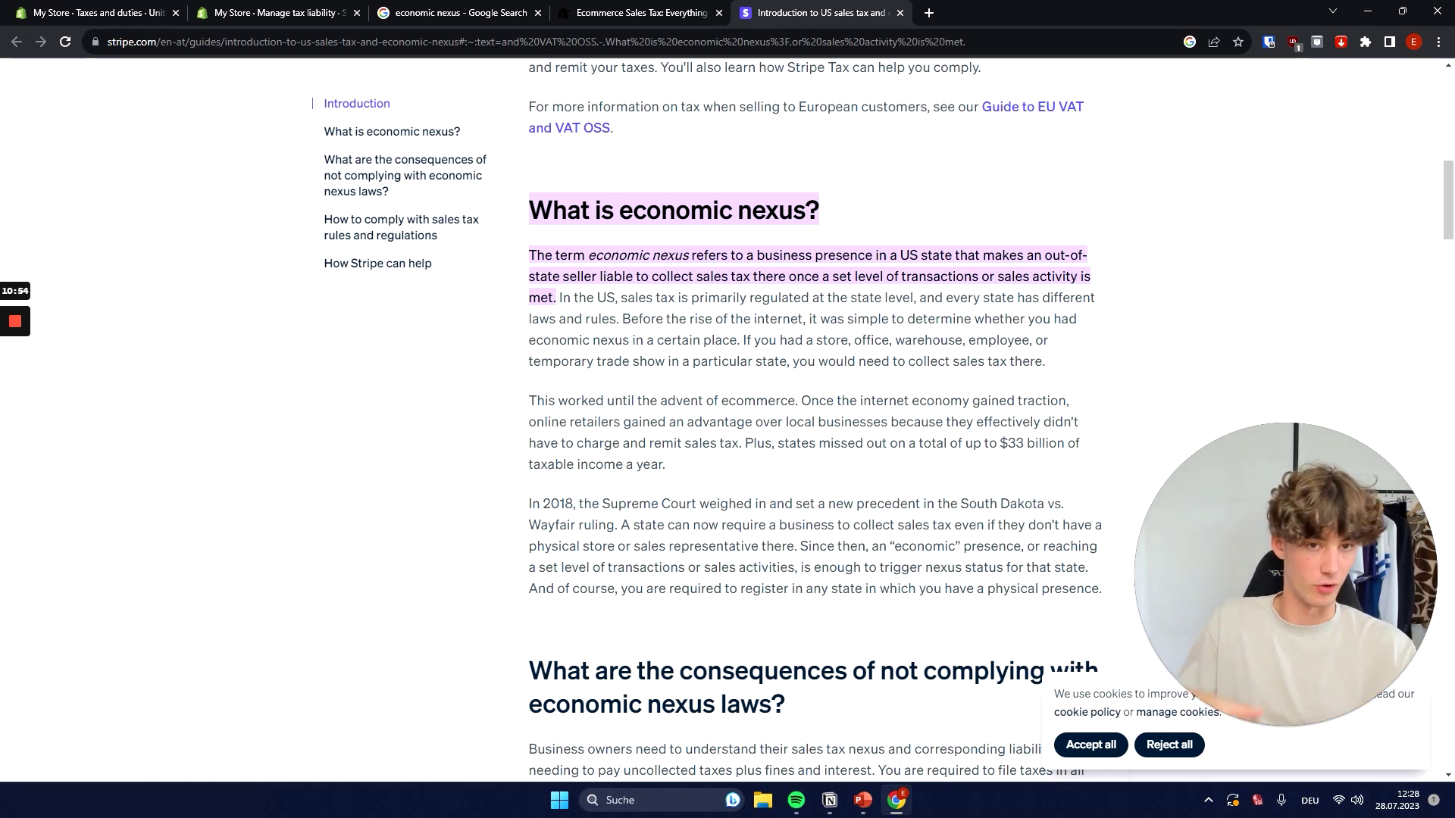
pyautogui.scroll(-5, 906, 321)
pyautogui.scroll(4, 906, 321)
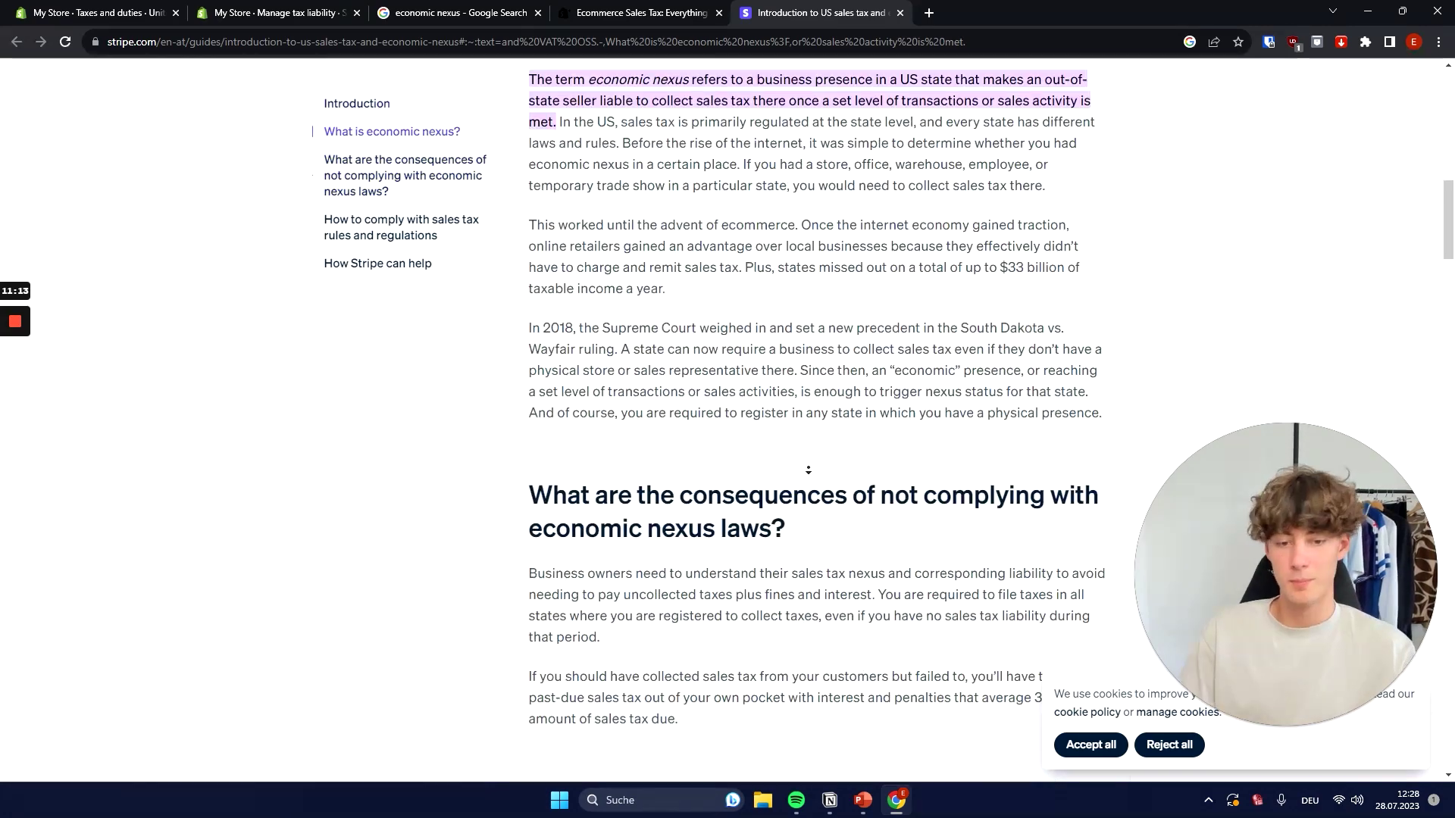
pyautogui.scroll(-10, 907, 321)
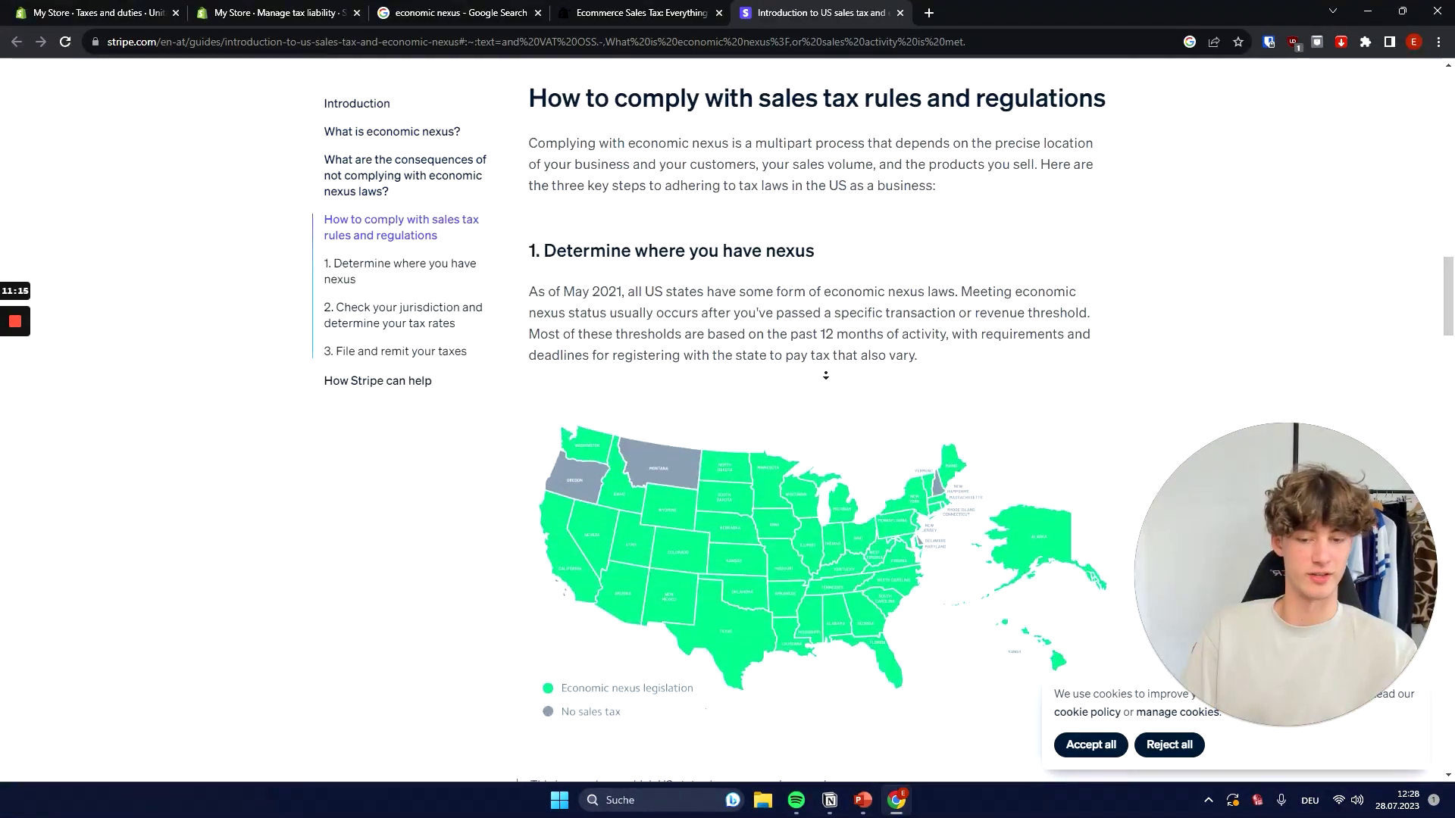
pyautogui.scroll(-3, 825, 373)
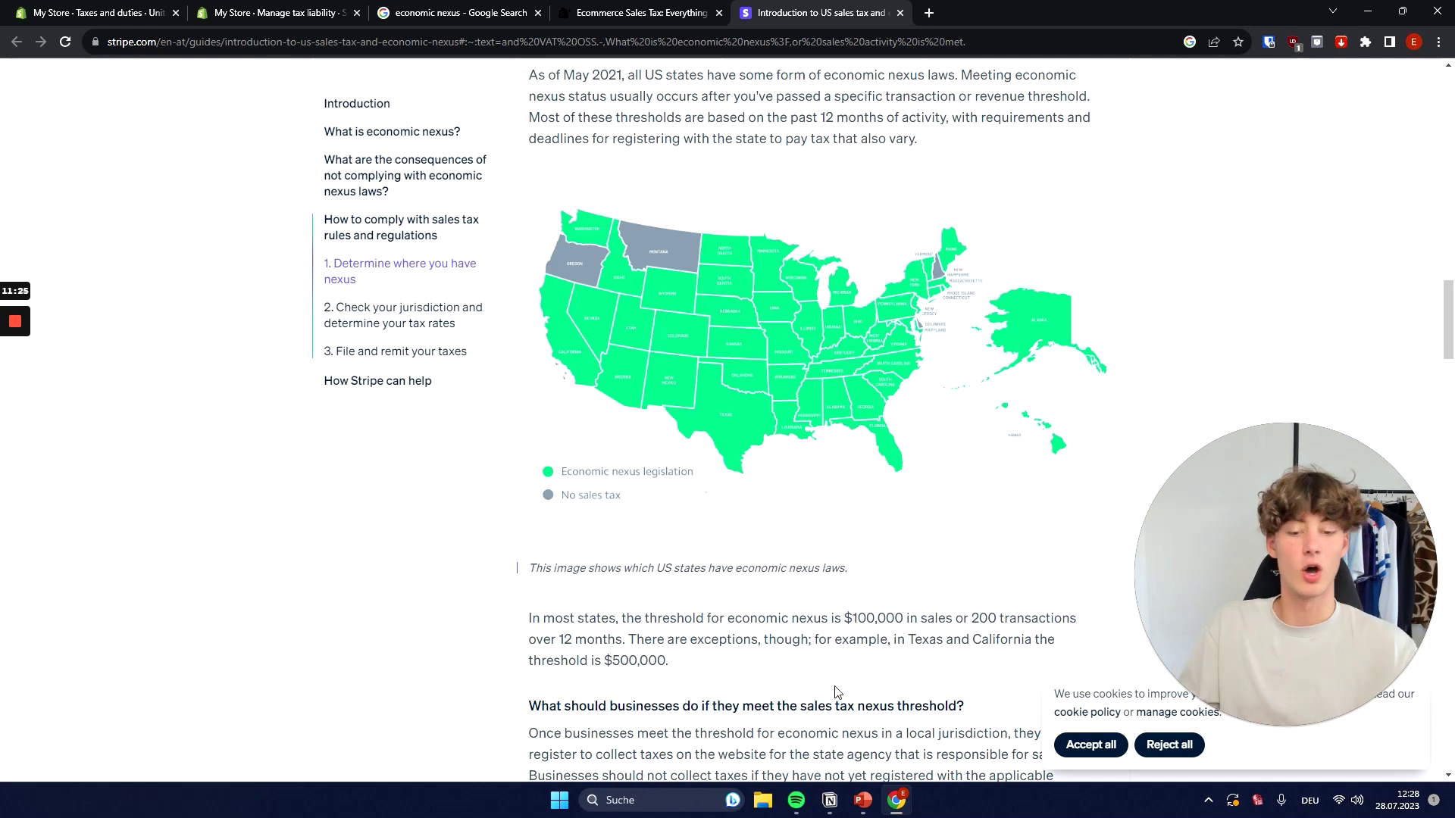
pyautogui.moveTo(629, 639); pyautogui.dragTo(800, 657)
pyautogui.click(800, 657)
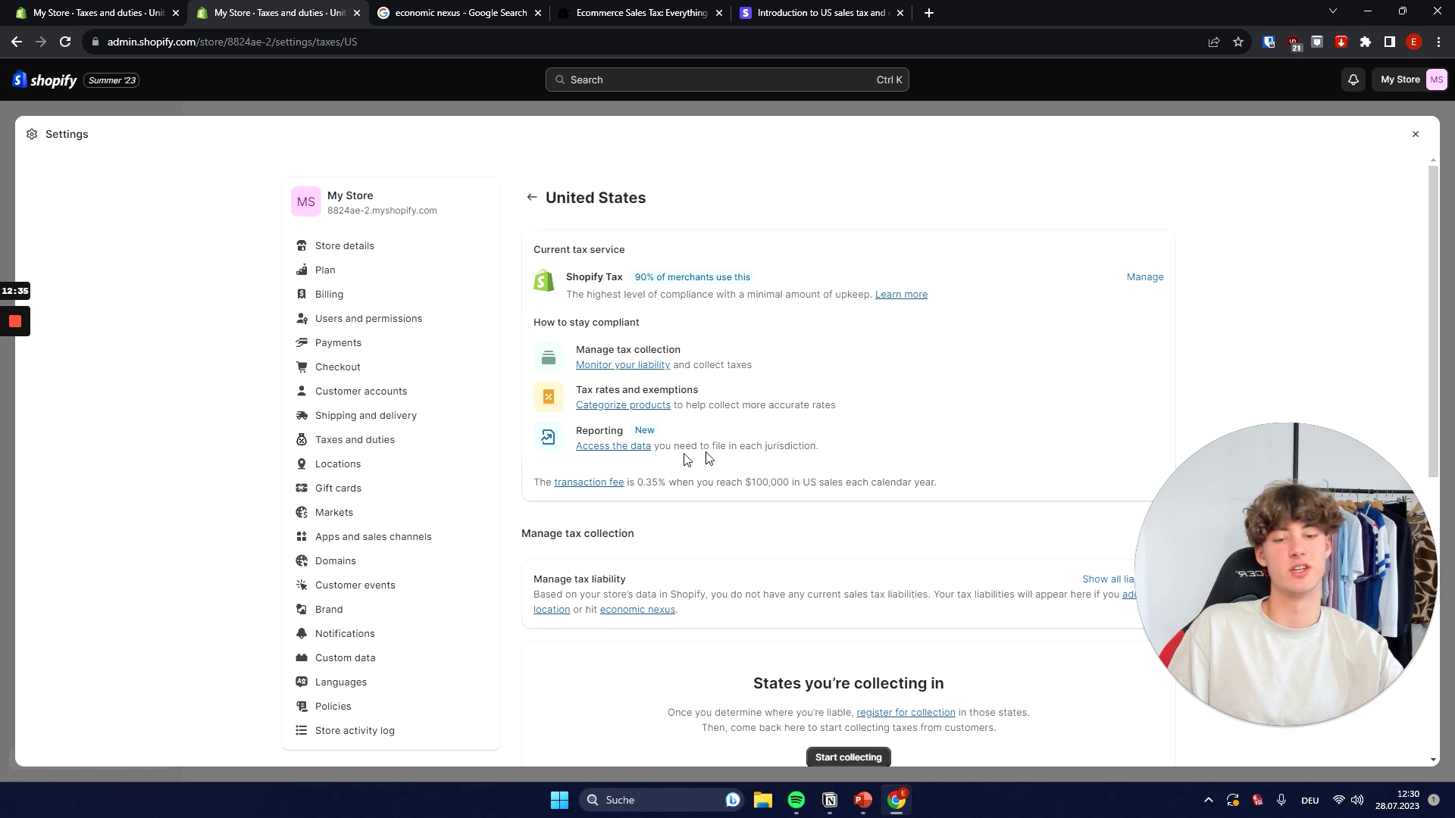
# Open the United States sales tax report from 'Access the data' under Reporting
pyautogui.click(615, 447)
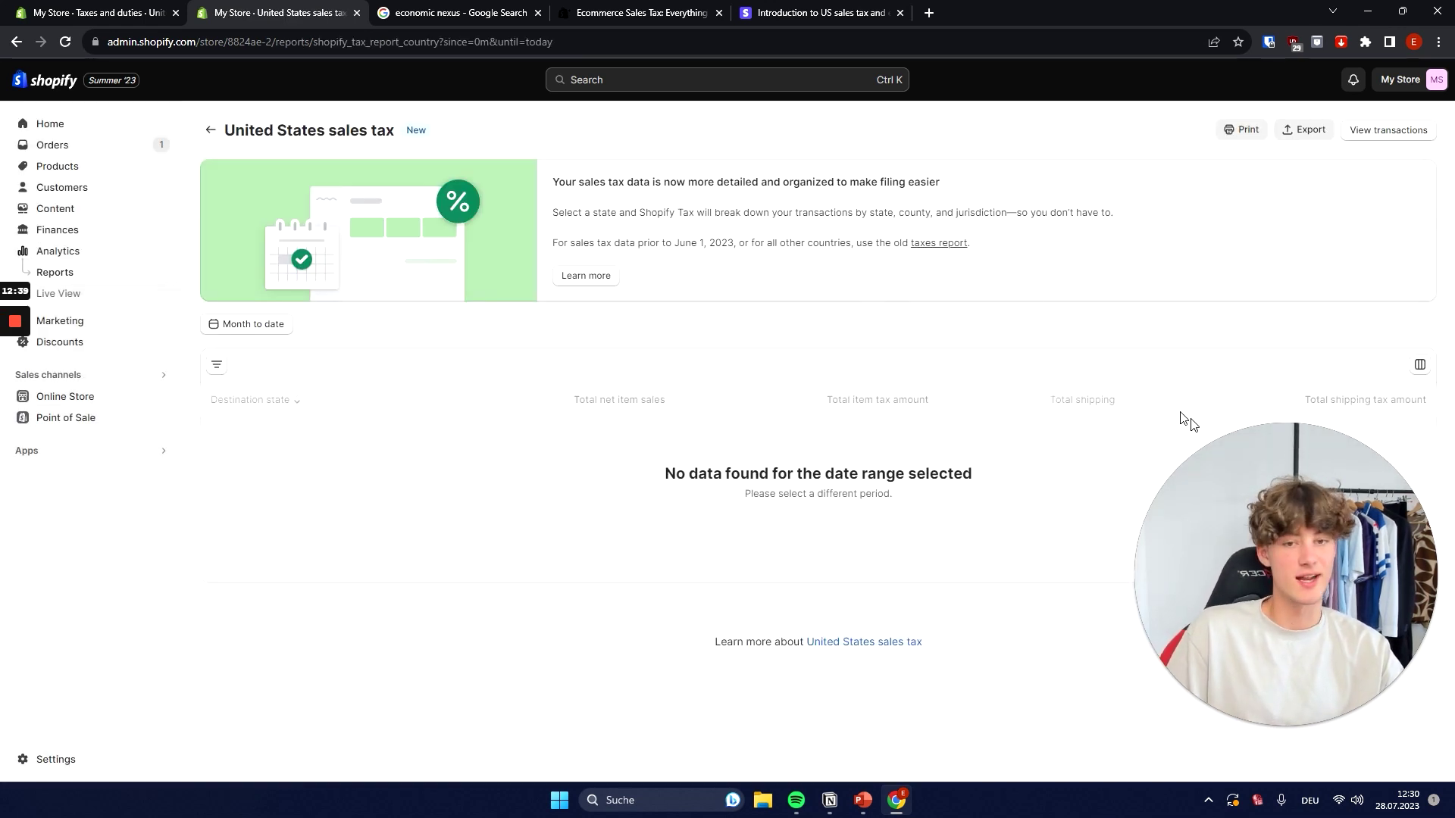
pyautogui.moveTo(1257, 445)
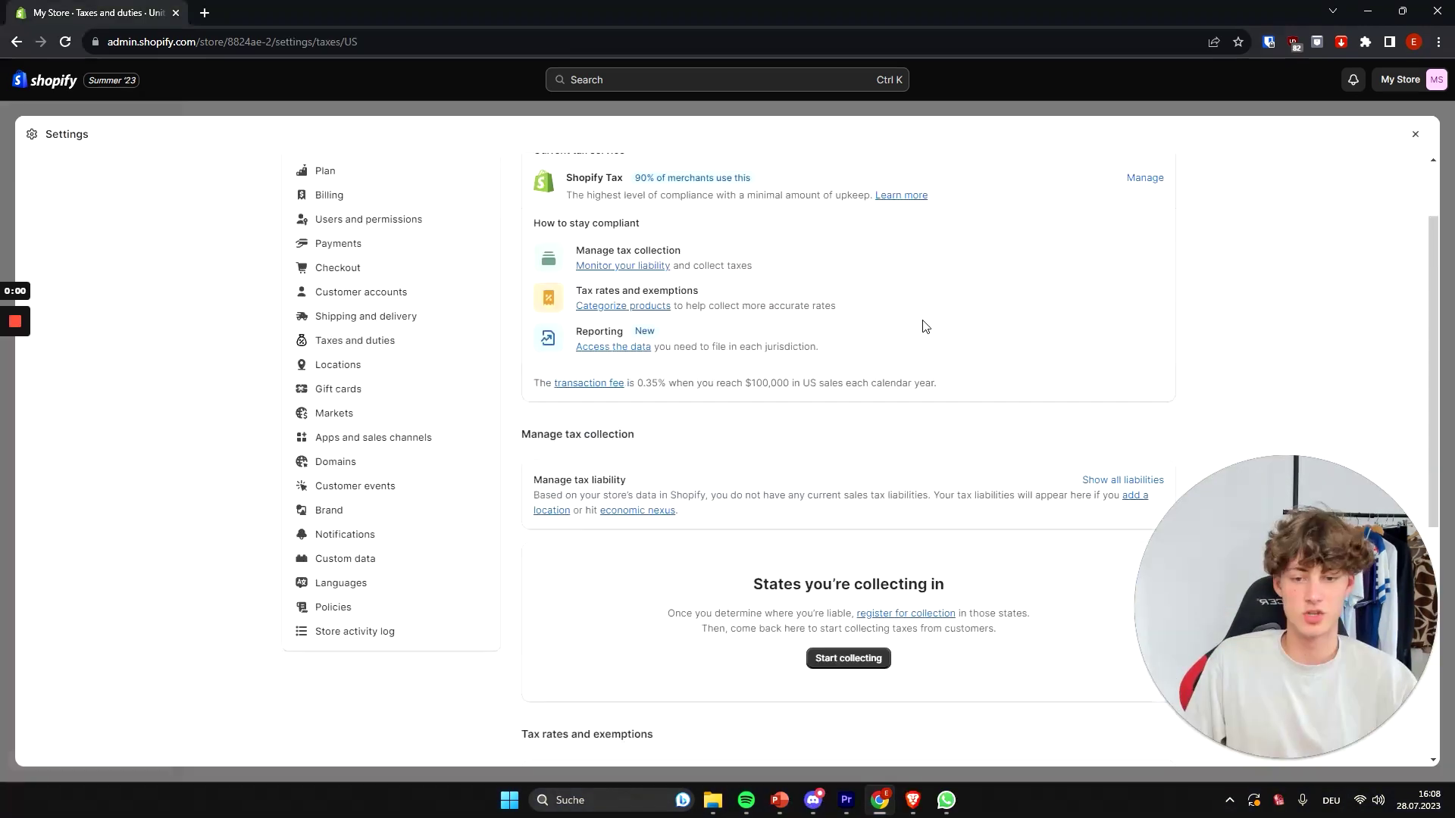
# Open the tax service plans in a new tab and scroll through the Shopify Tax plan details
pyautogui.scroll(2, 739, 547)
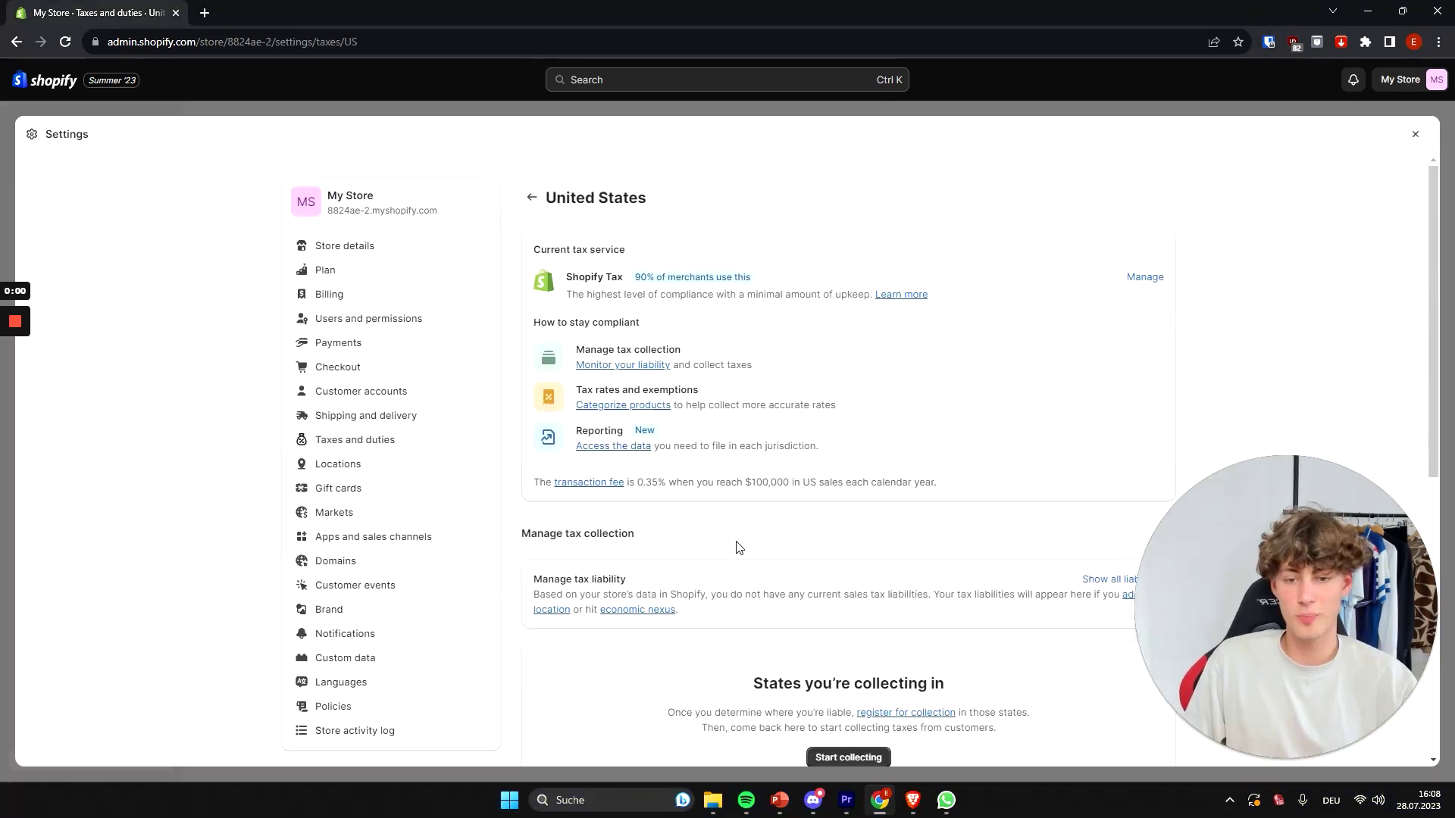
pyautogui.middleClick(1157, 278)
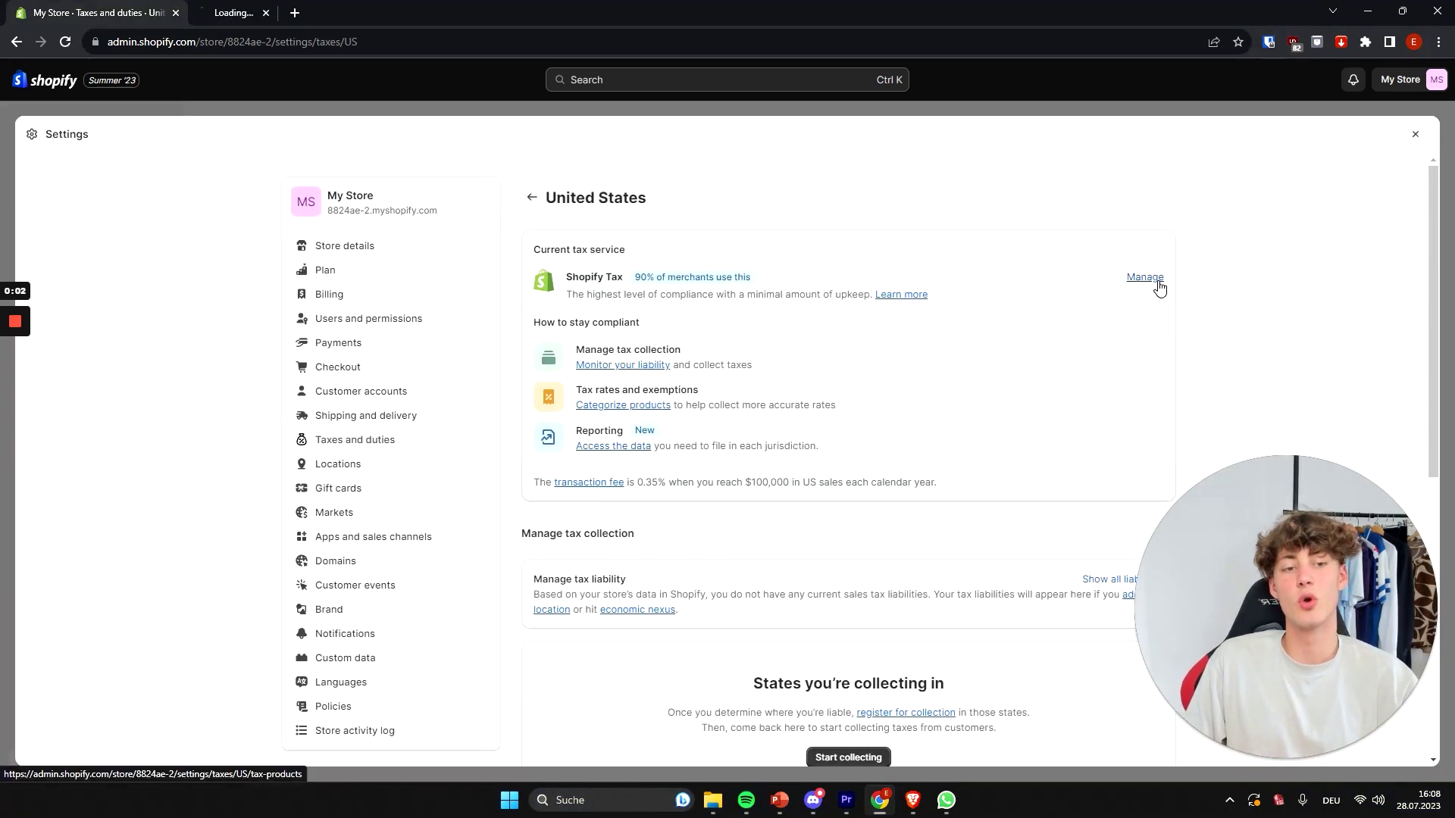
pyautogui.click(363, 11)
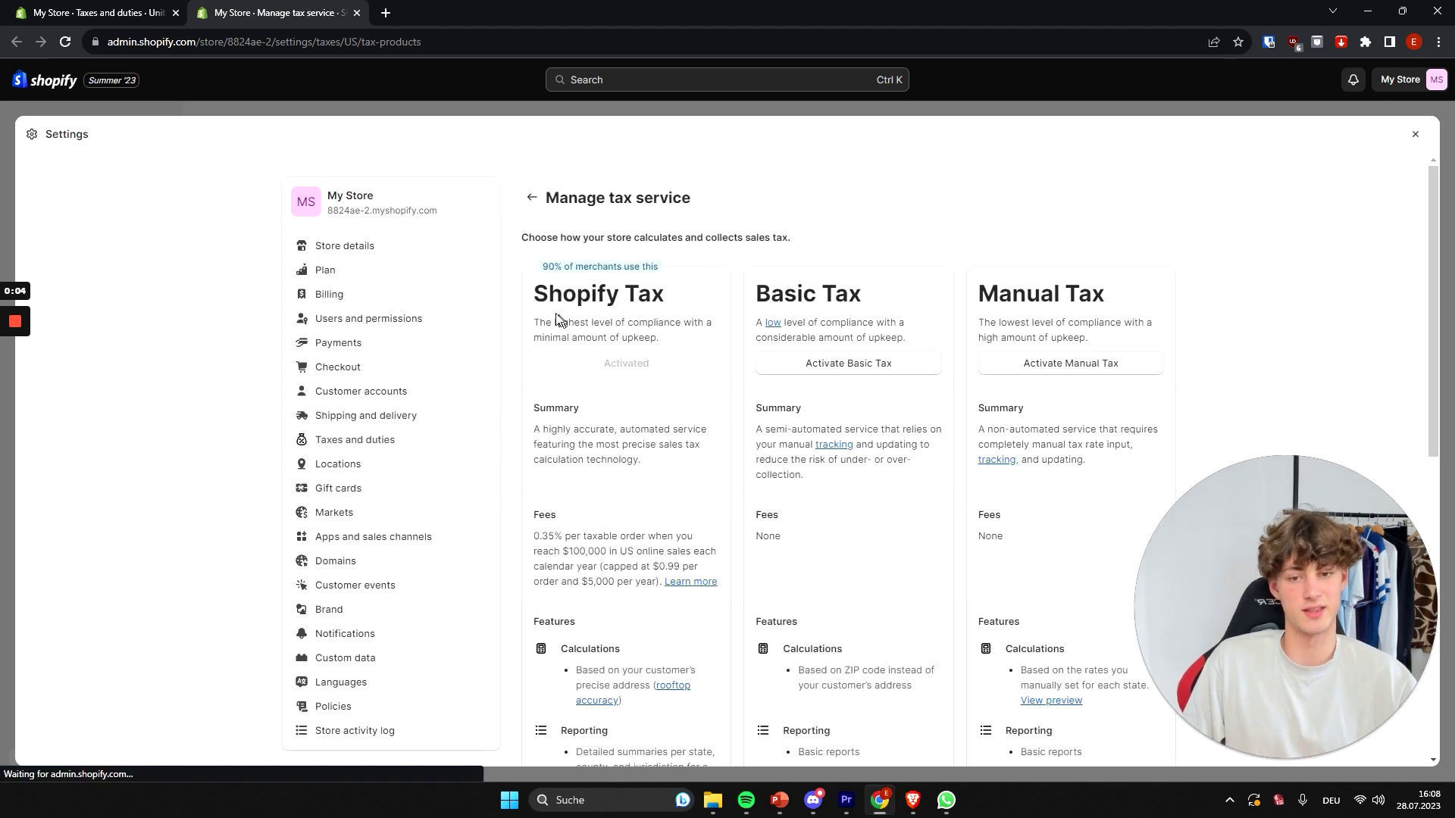
pyautogui.moveTo(575, 295); pyautogui.dragTo(534, 296)
pyautogui.scroll(-5, 698, 297)
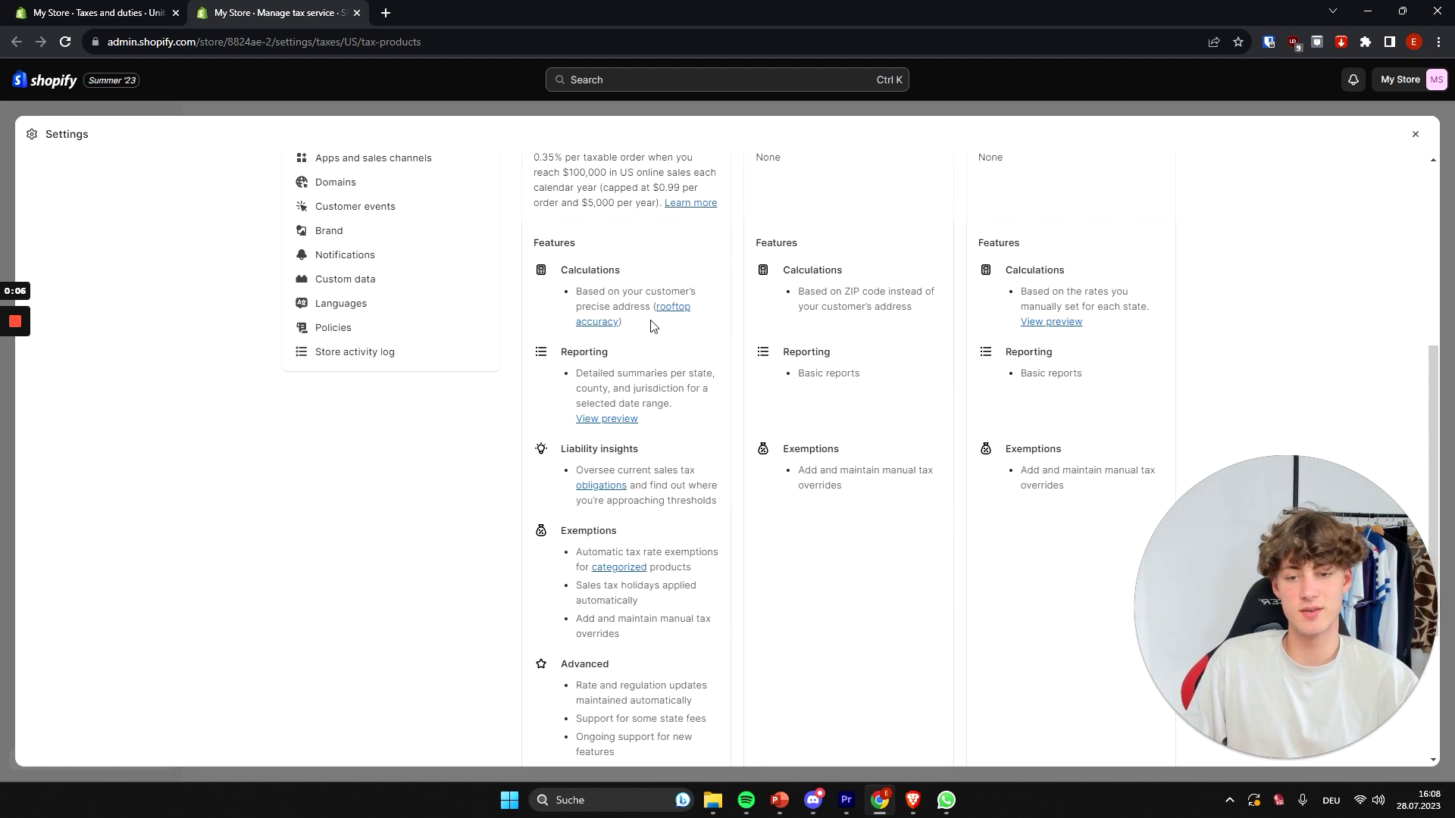
pyautogui.scroll(2, 560, 326)
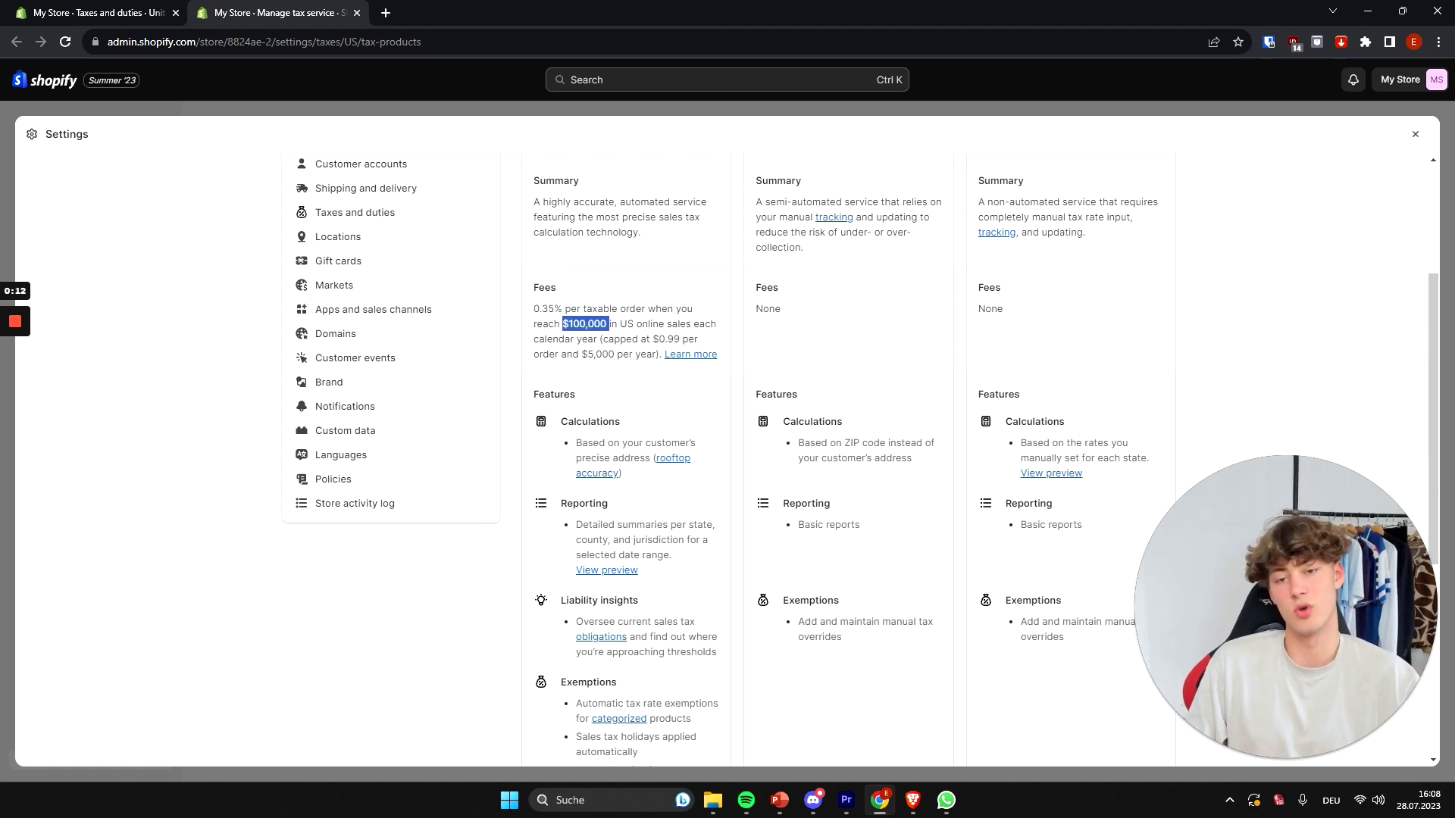
pyautogui.scroll(-3, 554, 281)
pyautogui.scroll(1, 554, 281)
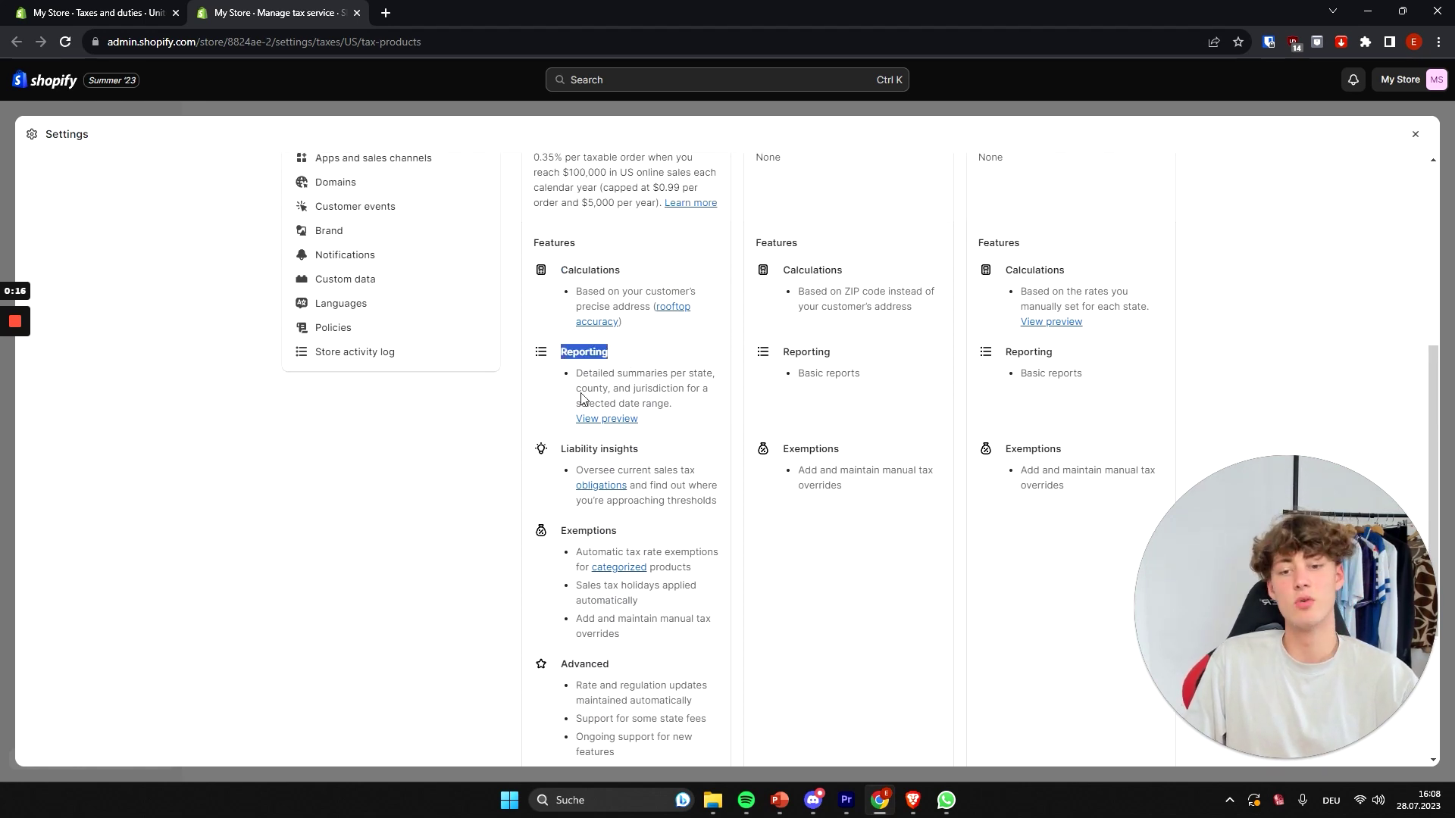
pyautogui.scroll(-2, 727, 455)
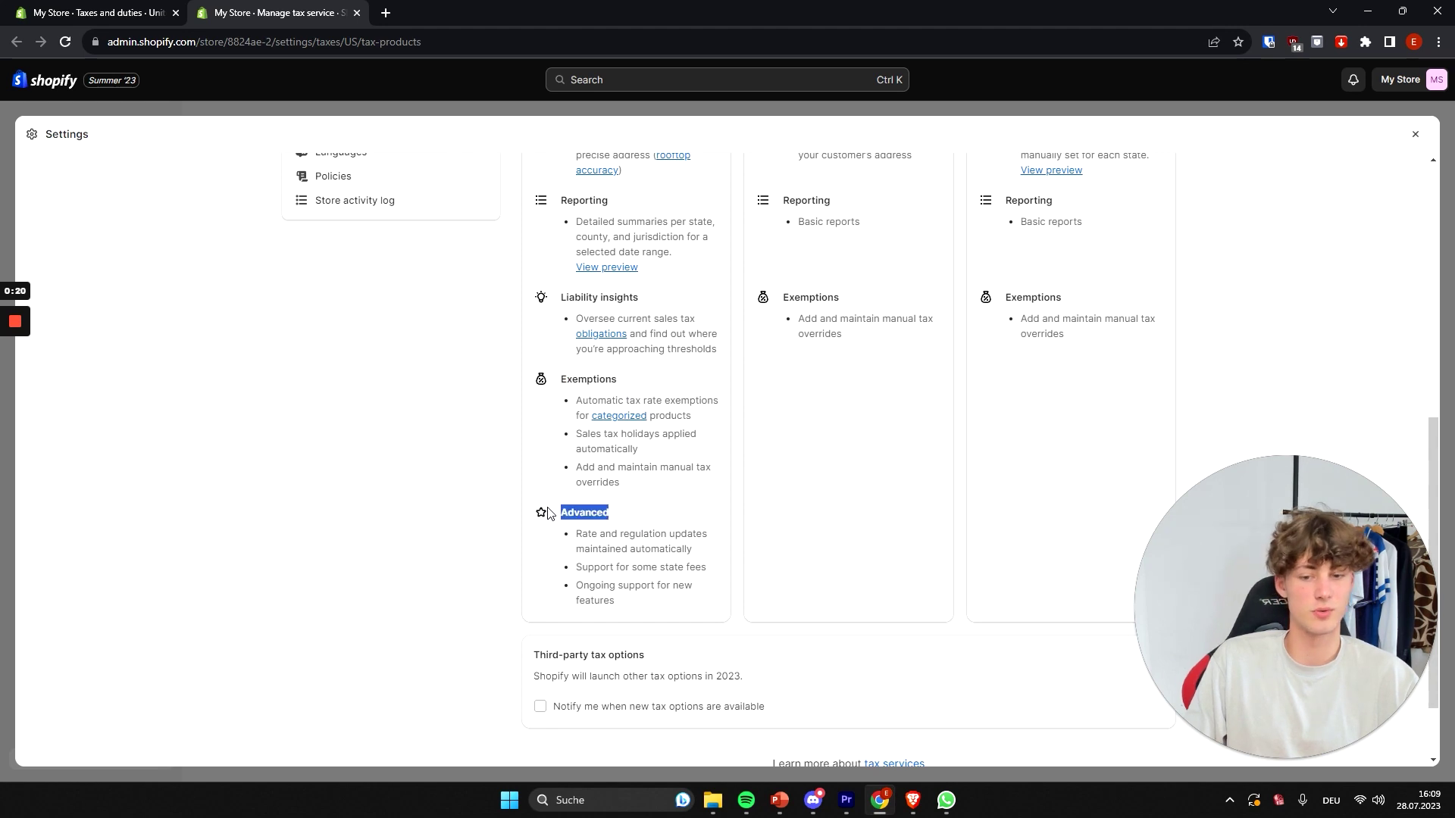
pyautogui.scroll(4, 741, 503)
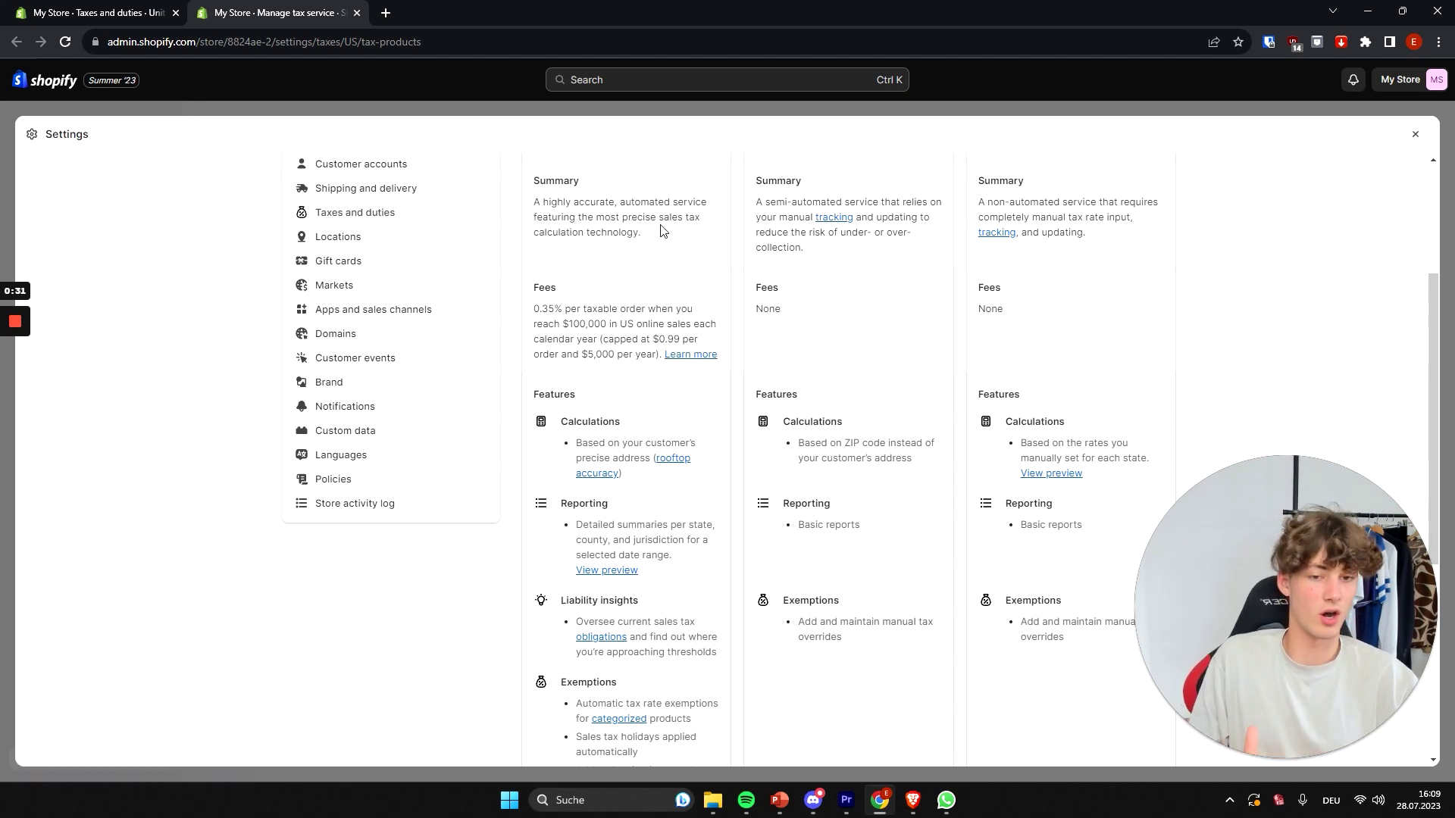
pyautogui.scroll(3, 708, 270)
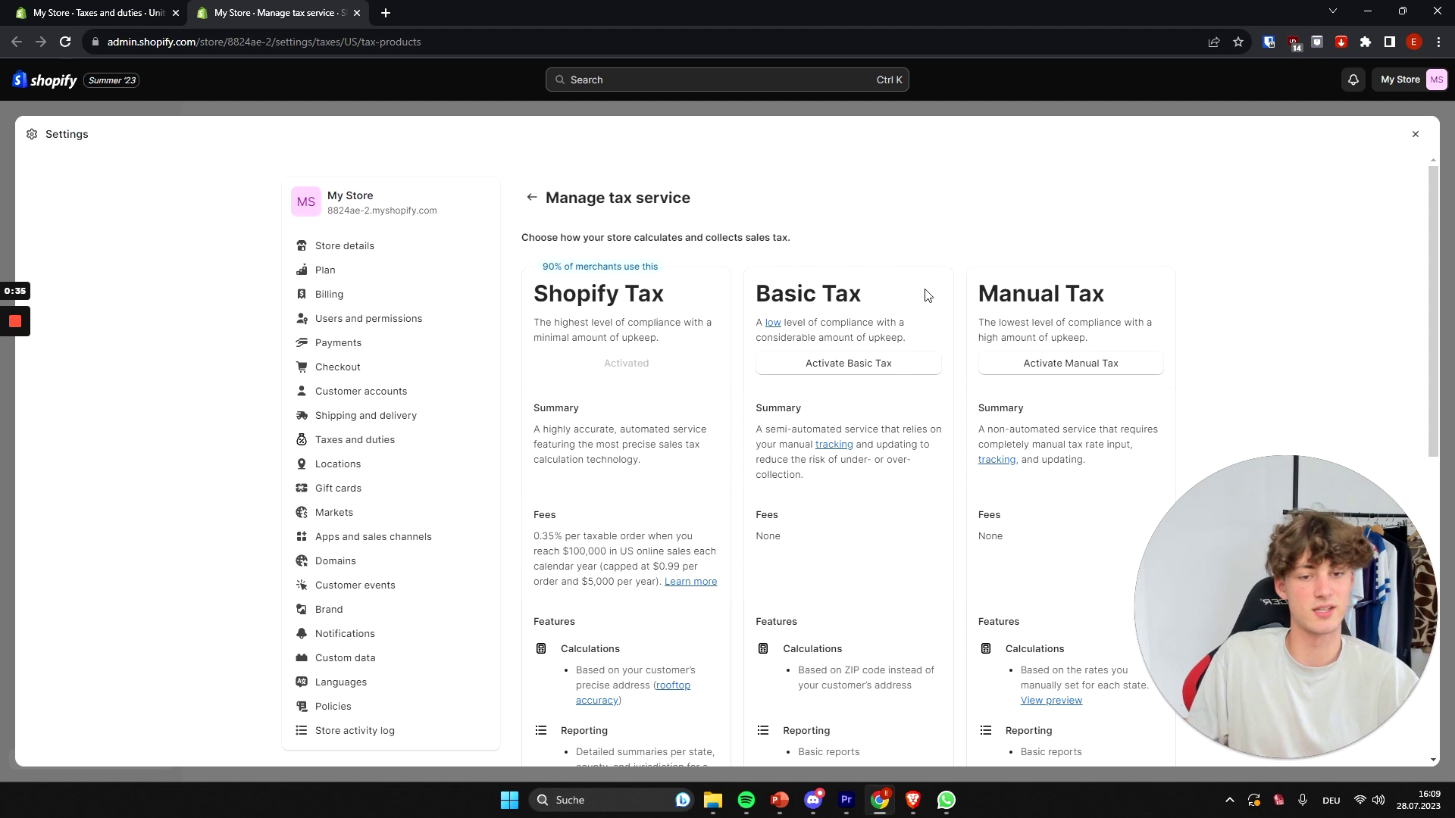
# Compare the Basic Tax and Manual Tax plans, then return to the United States tax settings
pyautogui.moveTo(926, 294); pyautogui.dragTo(755, 295)
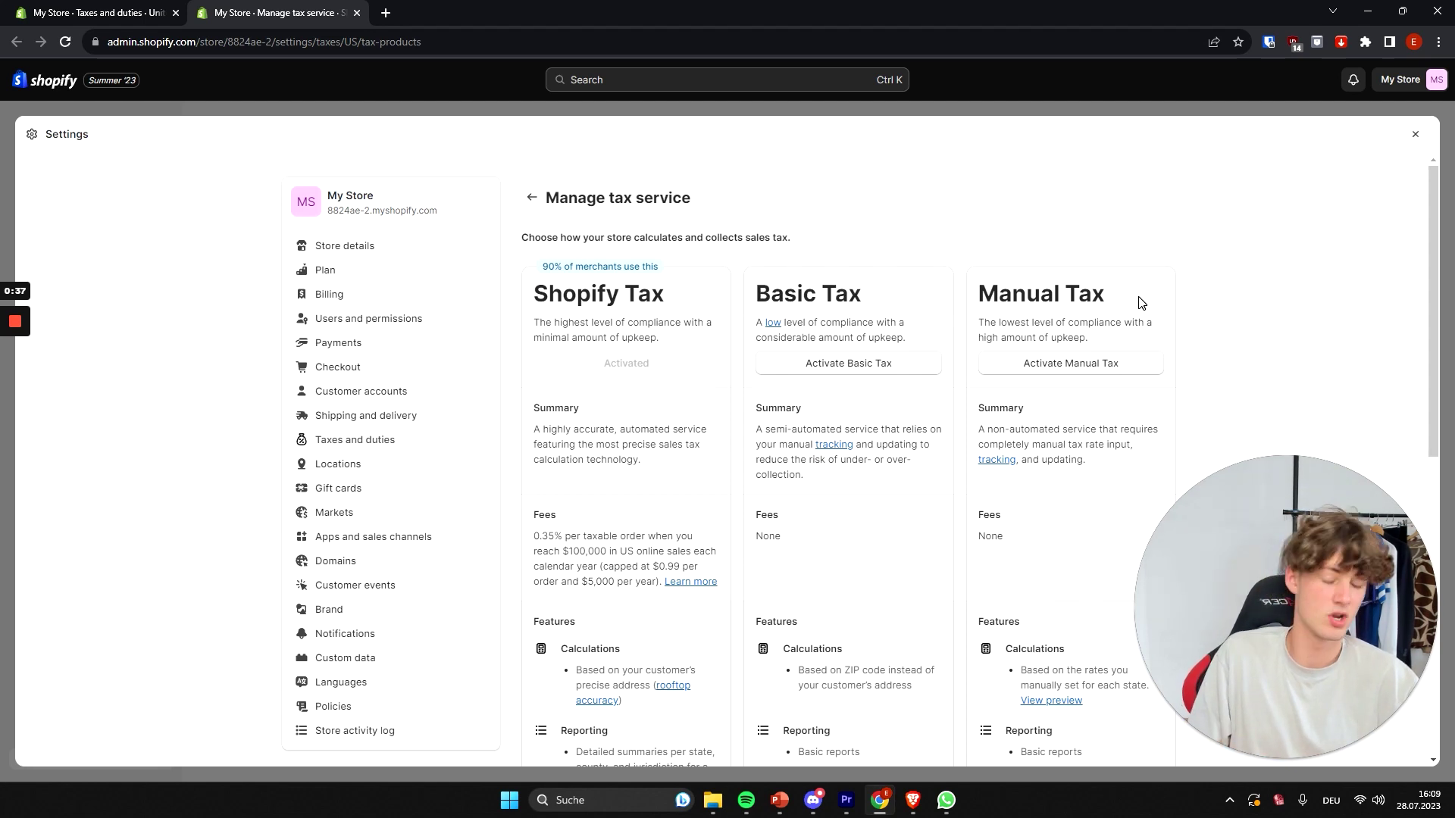
pyautogui.moveTo(1136, 298); pyautogui.dragTo(977, 296)
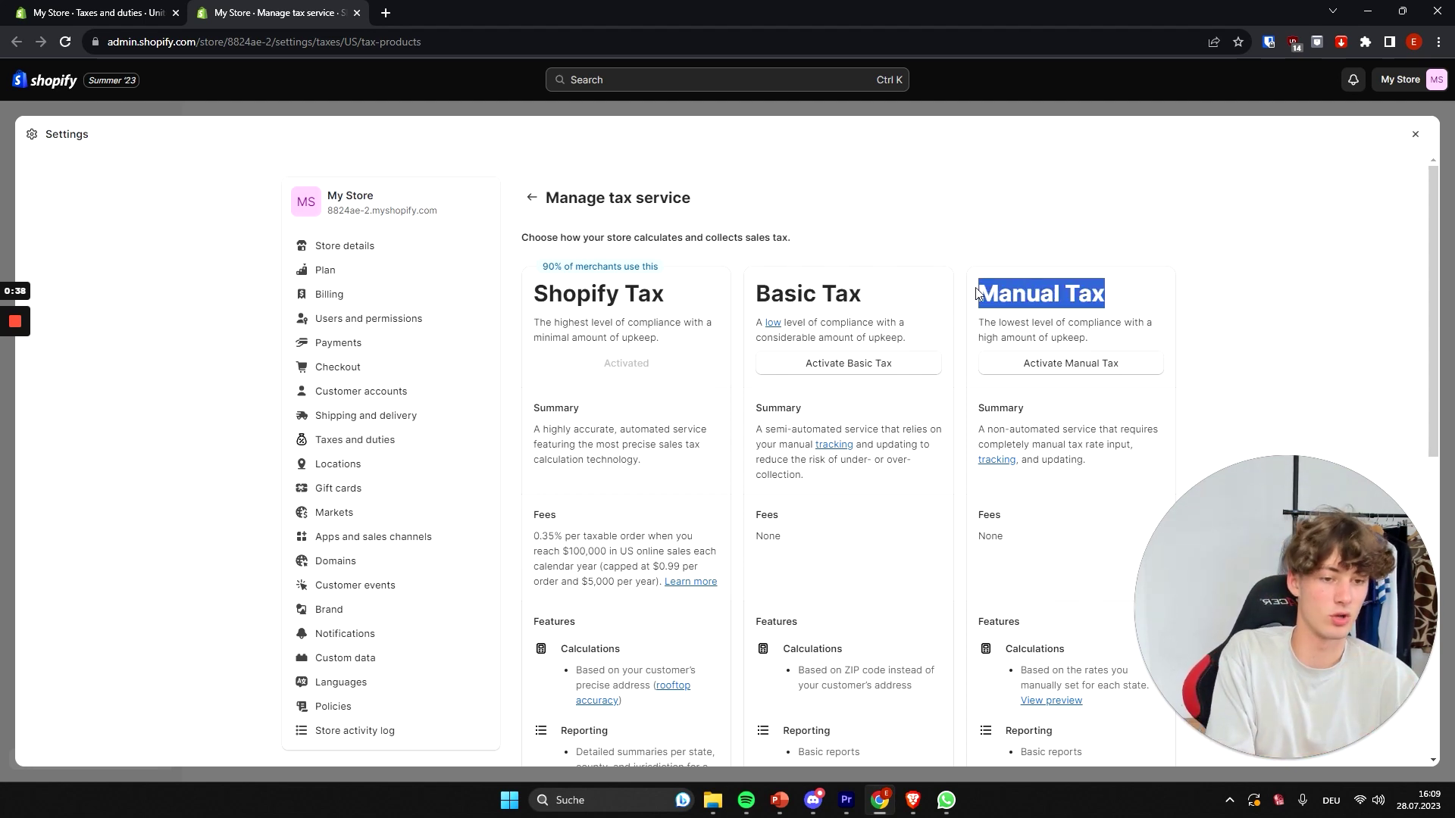
pyautogui.click(1053, 318)
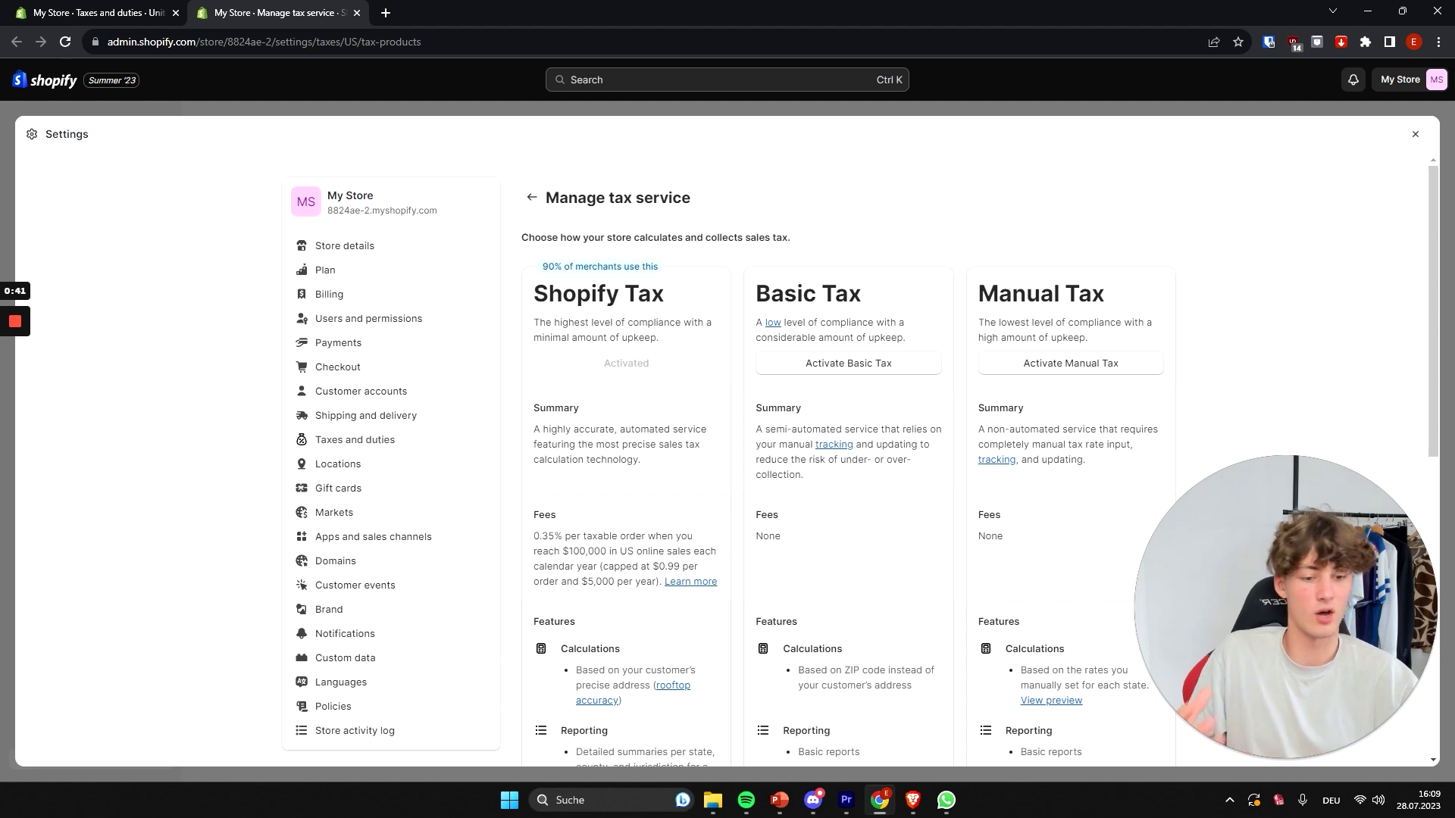
pyautogui.click(532, 197)
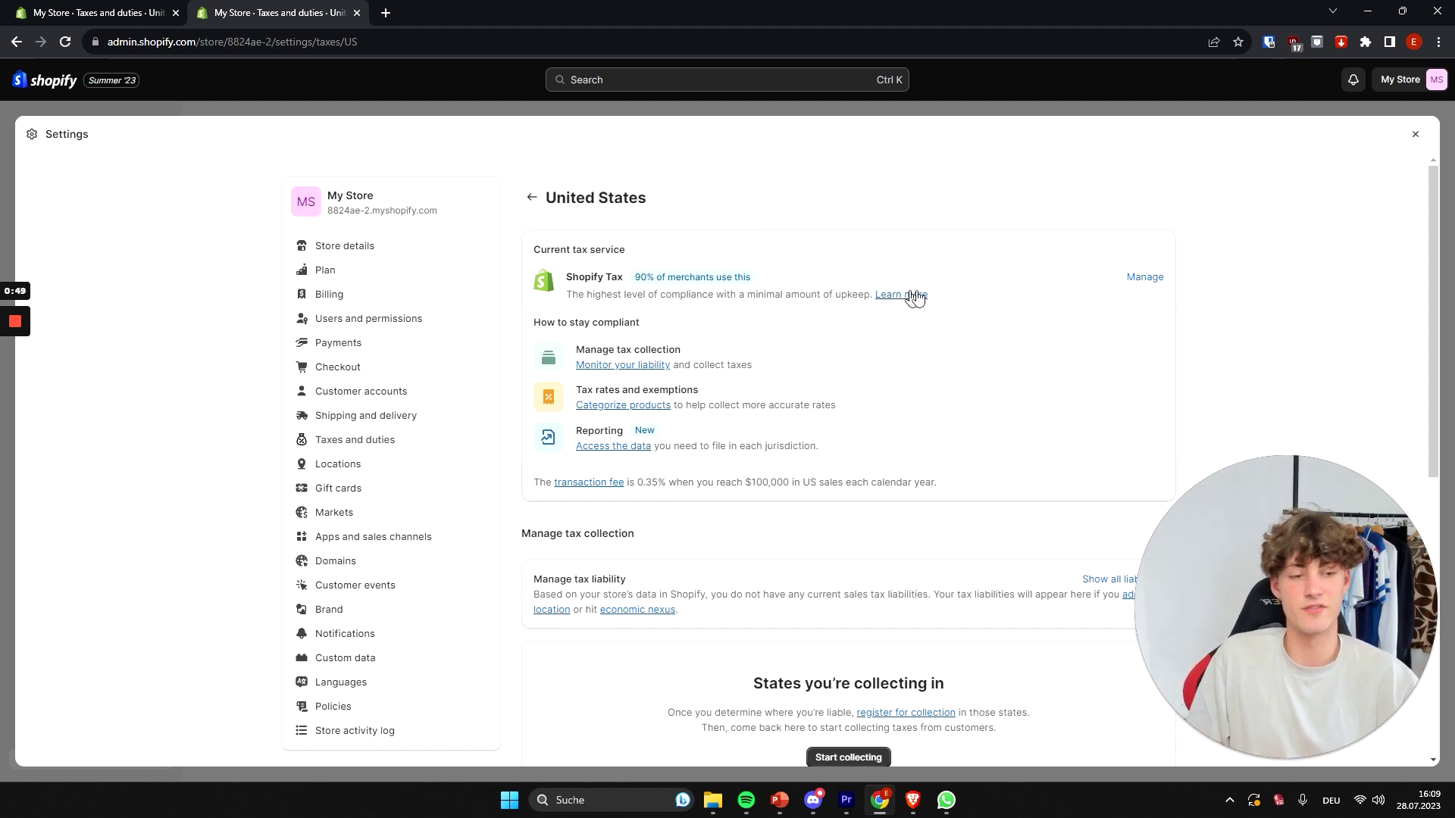
pyautogui.moveTo(1284, 577); pyautogui.dragTo(698, 510)
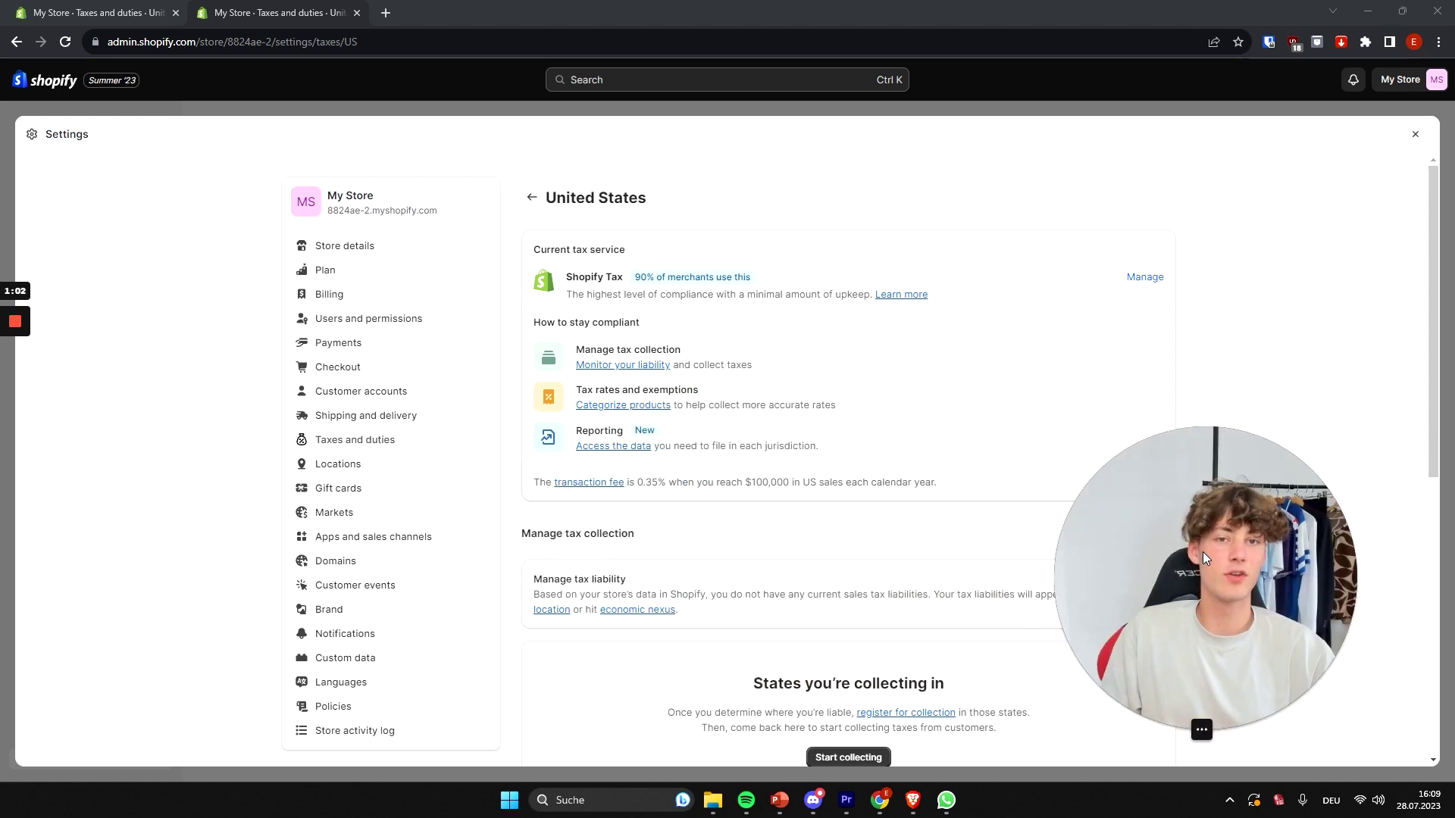
pyautogui.moveTo(1202, 551); pyautogui.dragTo(785, 555)
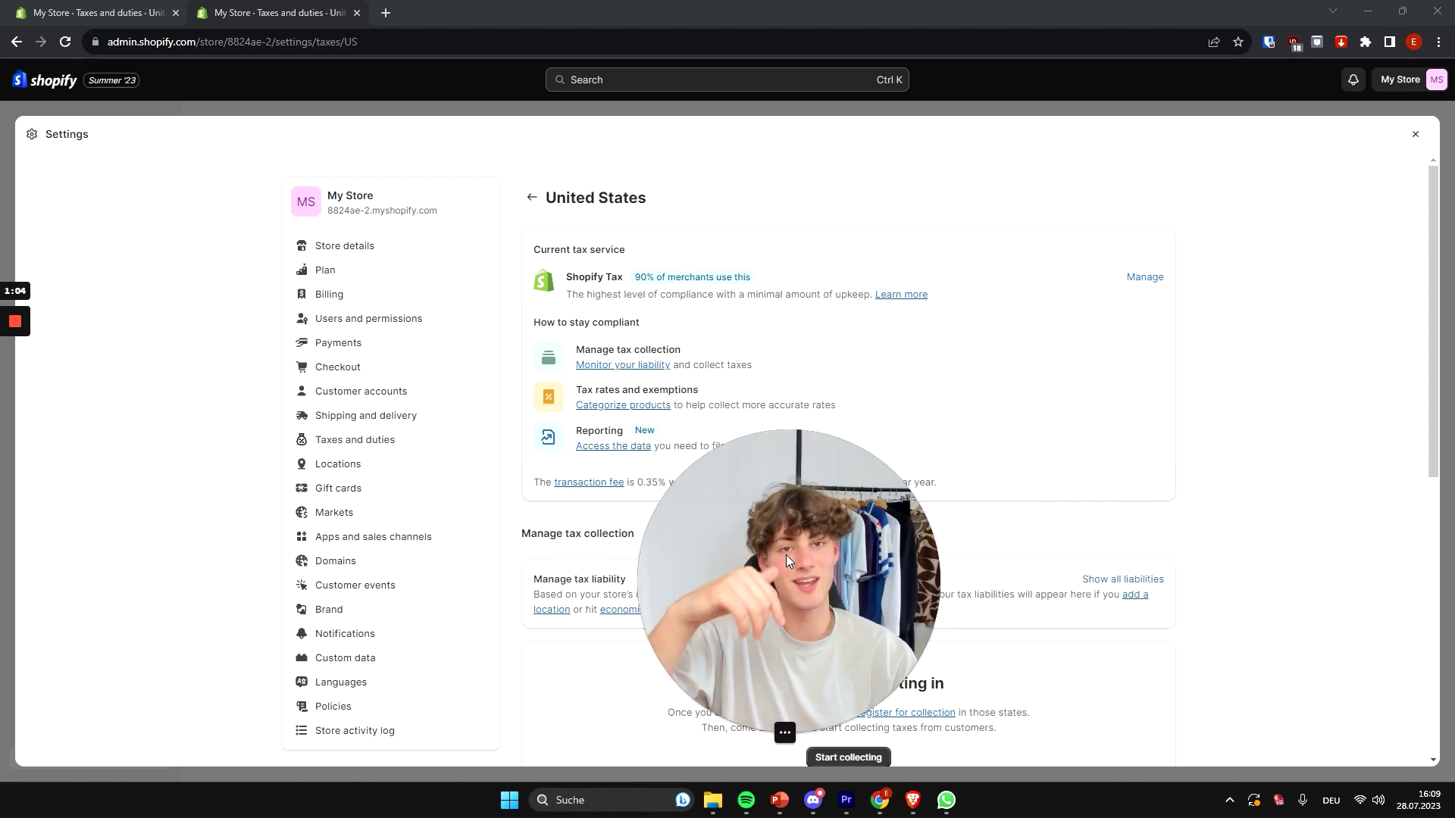